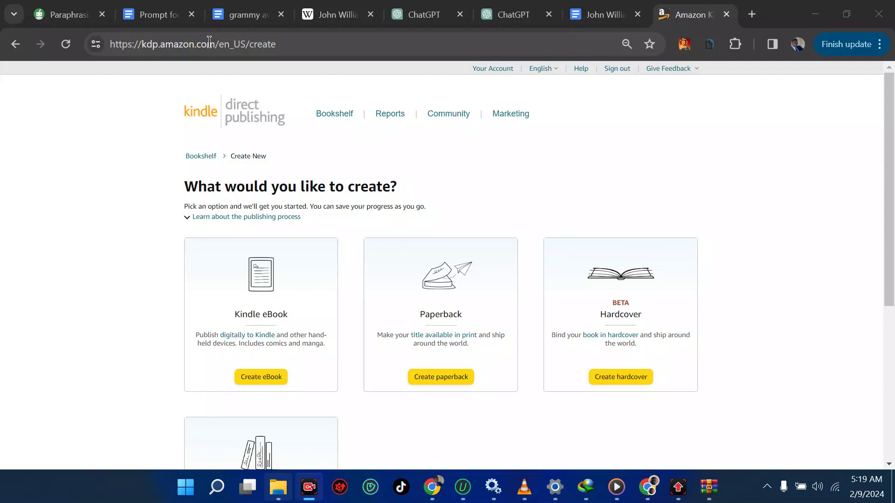
# Open the bookshelf at kdp.amazon.com and start creating a new Kindle eBook.
pyautogui.doubleClick(295, 45)
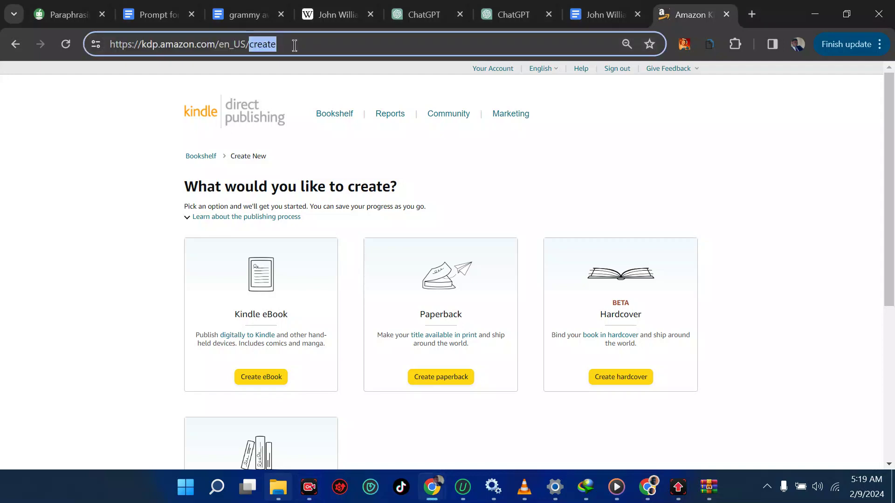
pyautogui.moveTo(295, 45); pyautogui.dragTo(216, 44)
pyautogui.press('BackSpace')
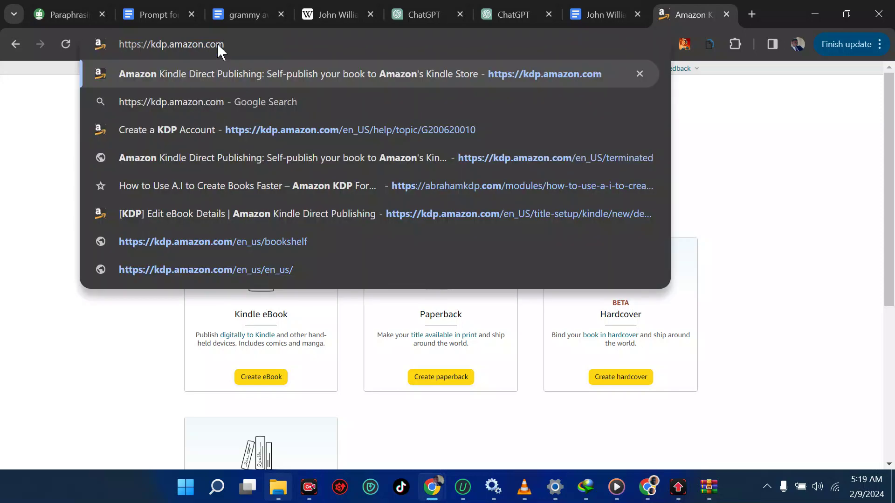
pyautogui.press('Return')
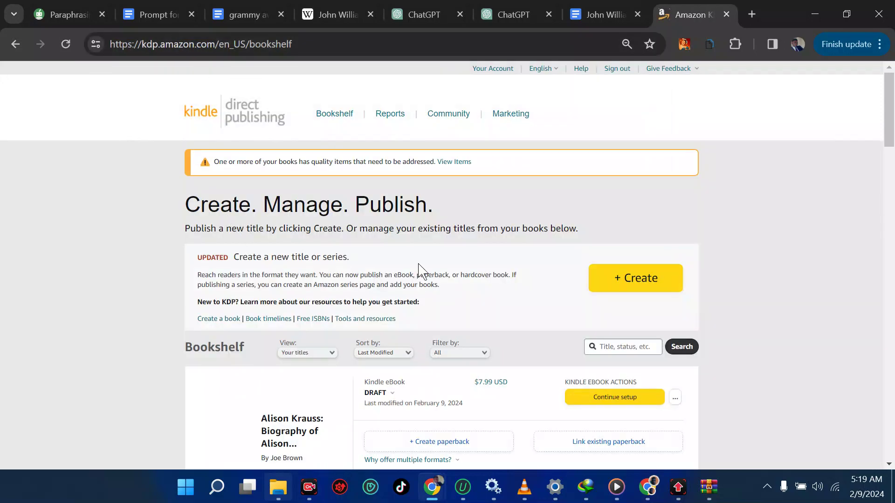
pyautogui.click(604, 278)
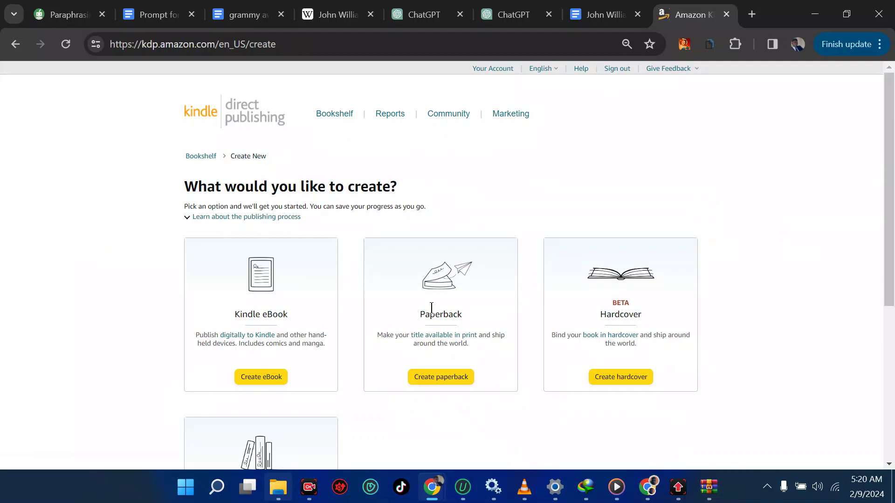
pyautogui.click(265, 378)
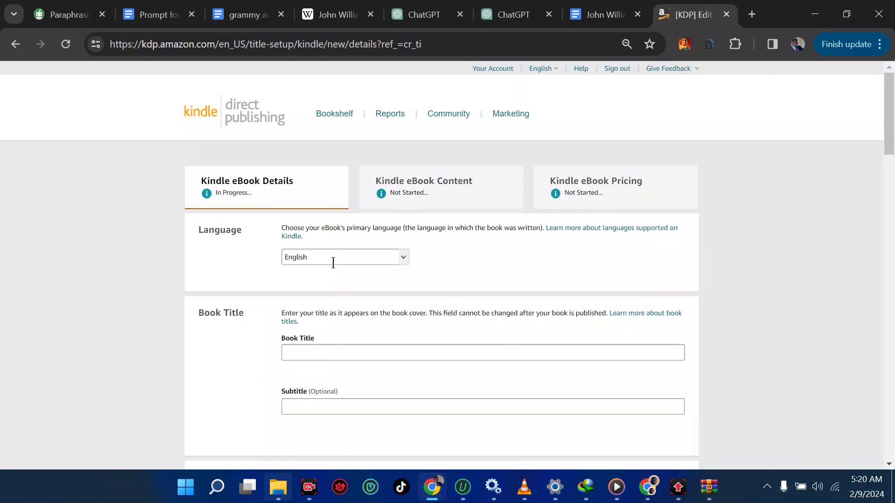
pyautogui.click(403, 262)
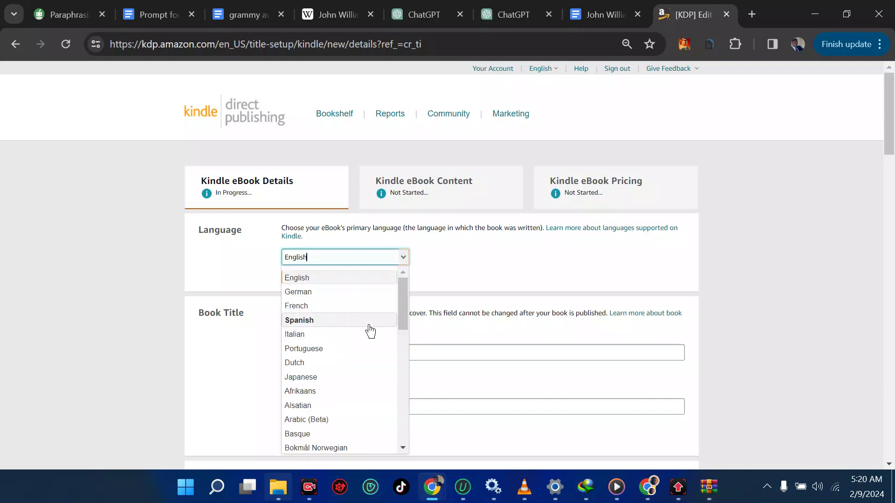
pyautogui.scroll(-6, 370, 331)
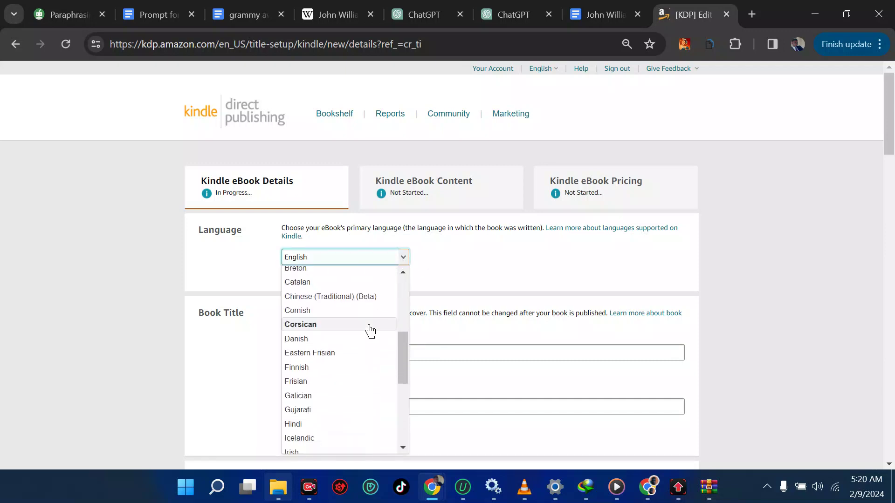
pyautogui.click(479, 264)
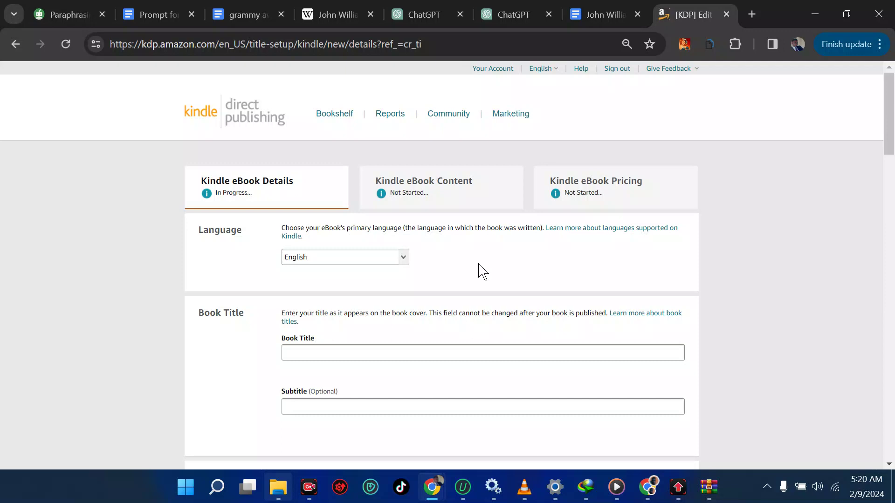
# Enter "JOHN WILLIAMS" as the book title, copied from the heading of the manuscript document.
pyautogui.scroll(-2, 479, 268)
pyautogui.click(379, 281)
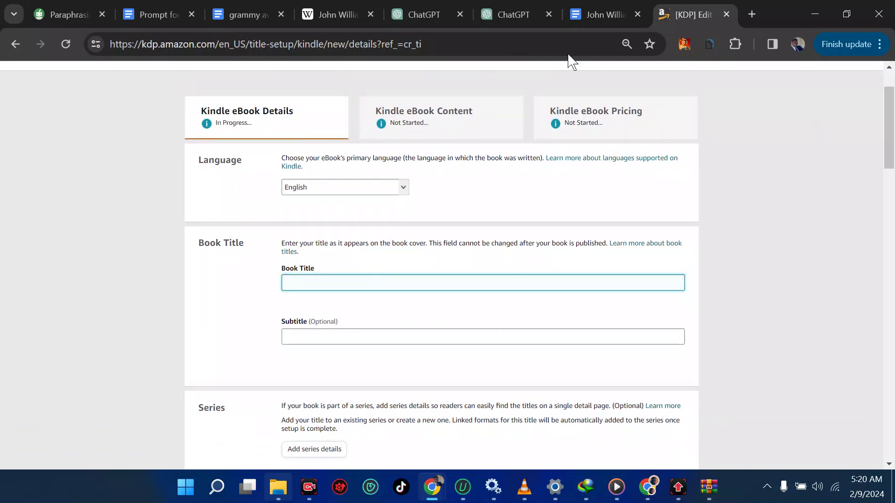
pyautogui.click(601, 14)
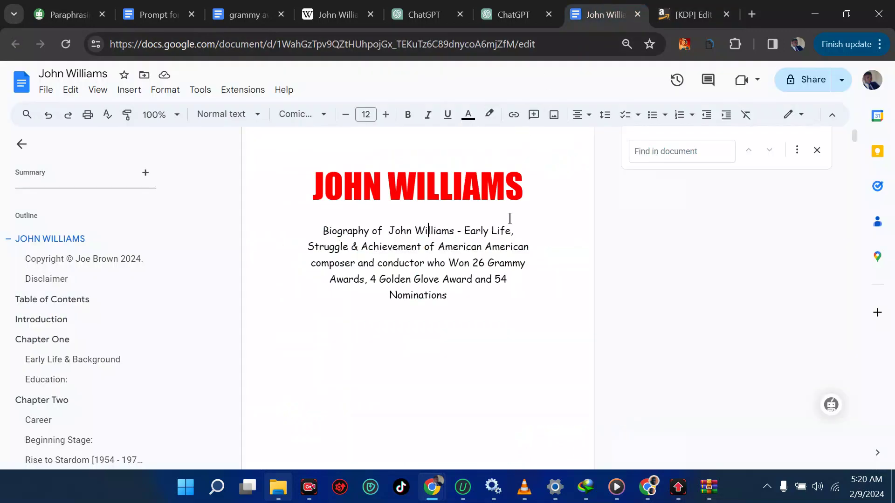
pyautogui.tripleClick(497, 196)
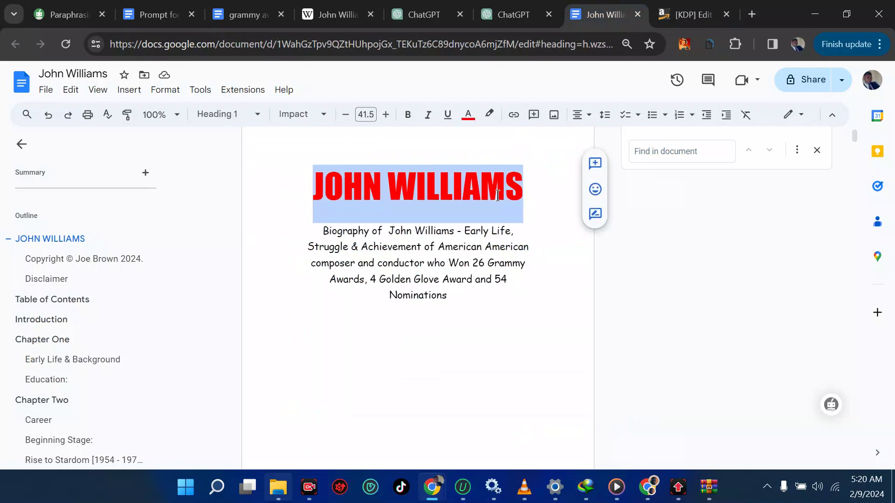
pyautogui.click(689, 14)
pyautogui.write('JOHN WILLIAMS')
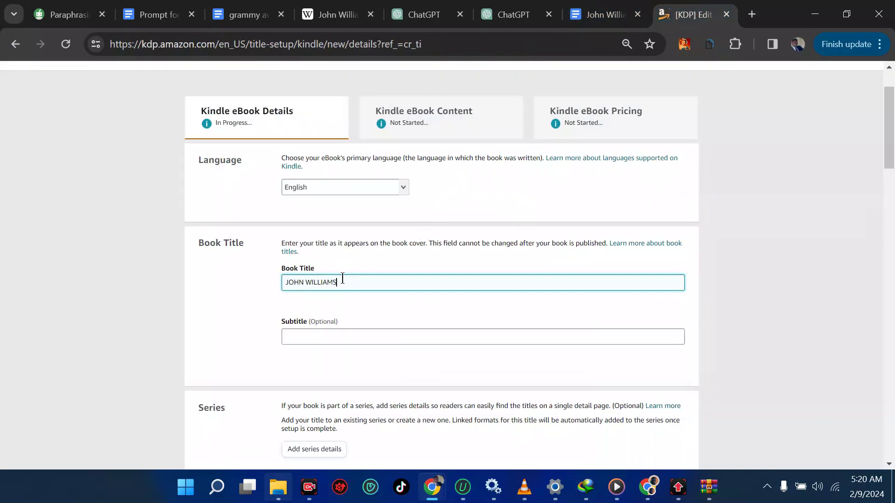
# Copy the "Biography of John Williams - Early Life, Struggle & Achievement..." paragraph from the manuscript's title page into the eBook's subtitle.
pyautogui.click(333, 329)
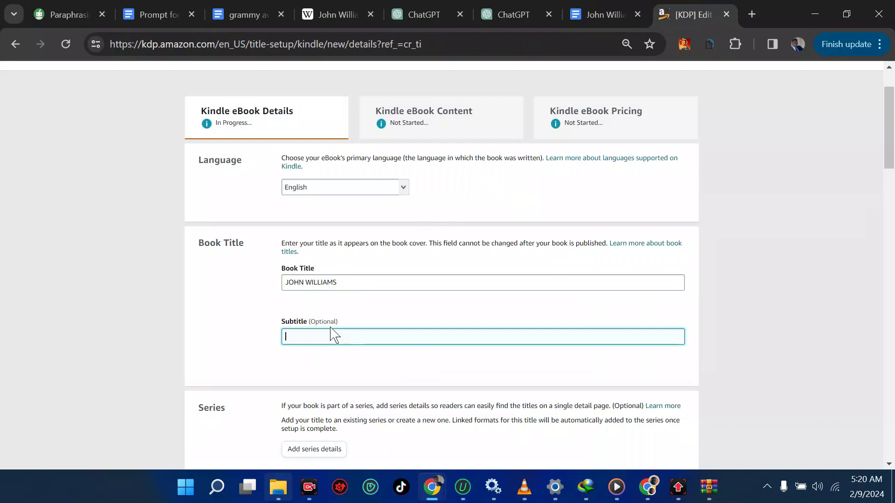
pyautogui.click(592, 9)
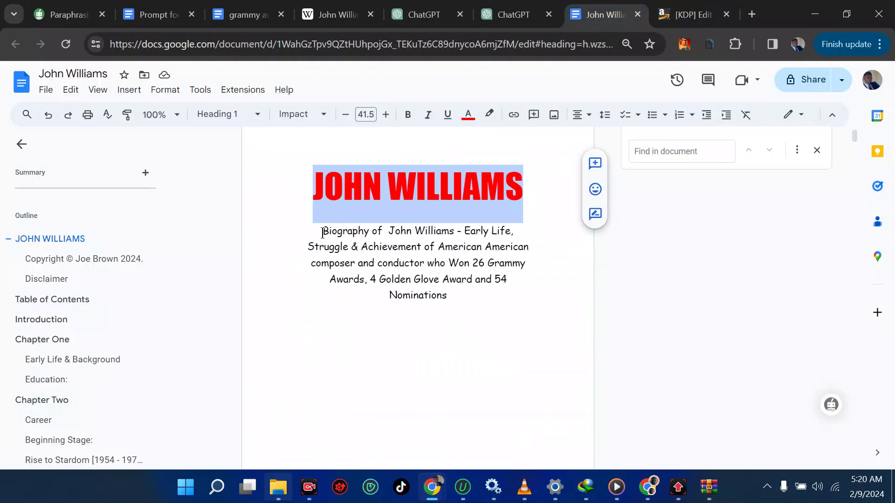
pyautogui.moveTo(322, 230); pyautogui.dragTo(454, 295)
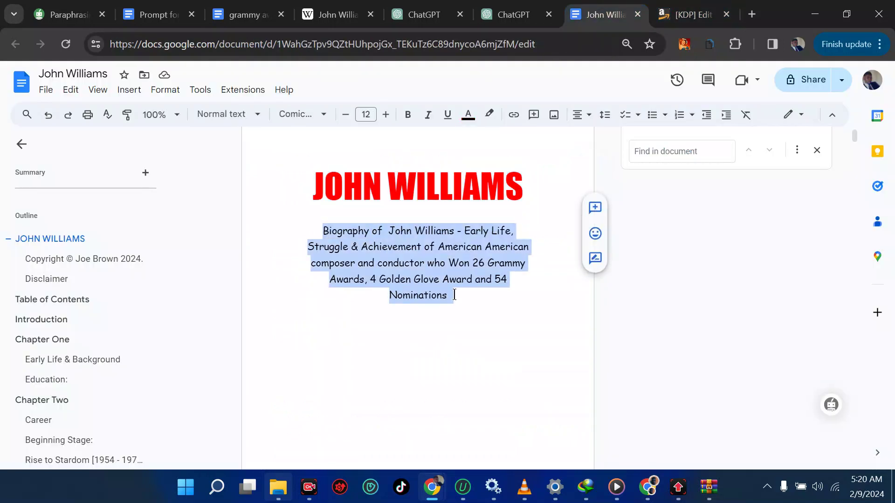
pyautogui.click(683, 12)
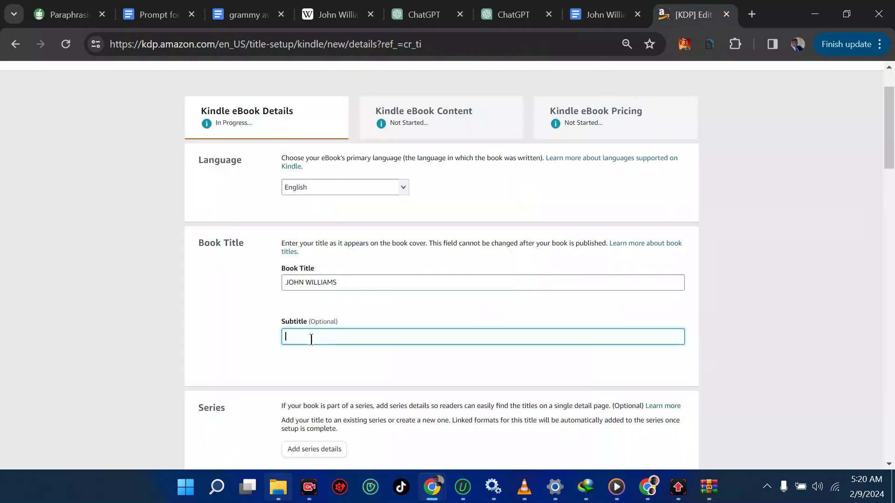
pyautogui.hotkey('ctrl', 'v')
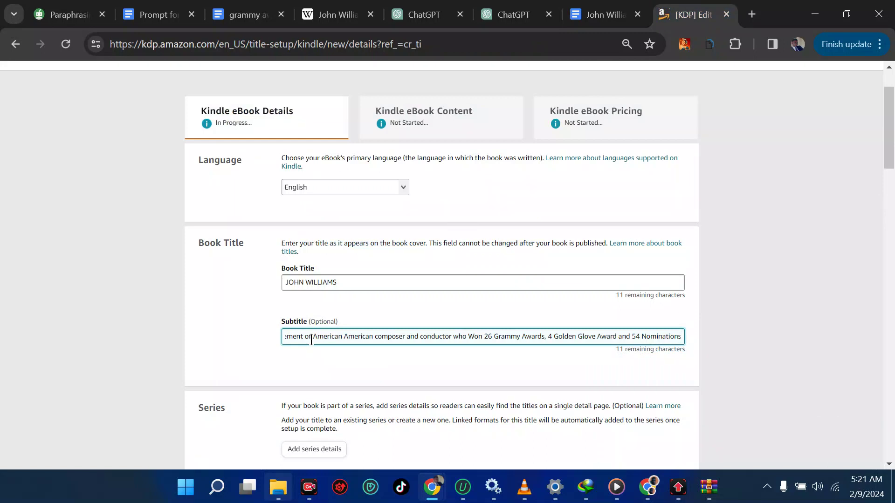
pyautogui.click(352, 281)
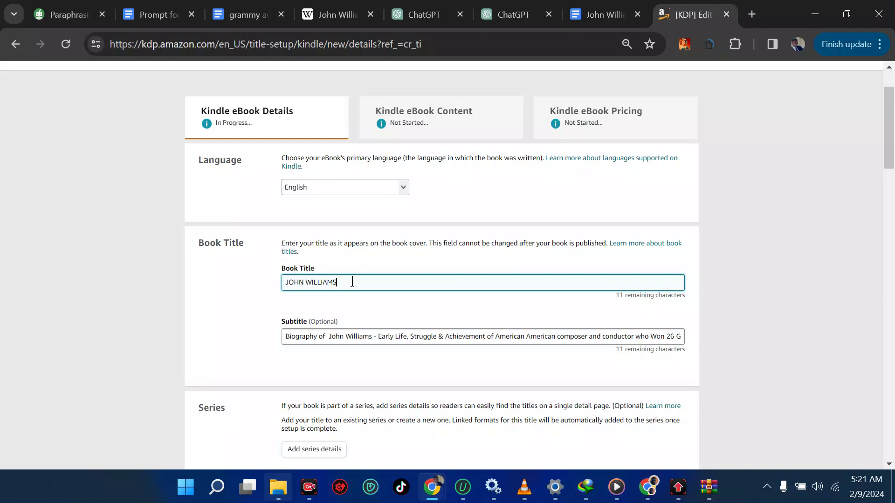
pyautogui.moveTo(352, 281); pyautogui.dragTo(274, 287)
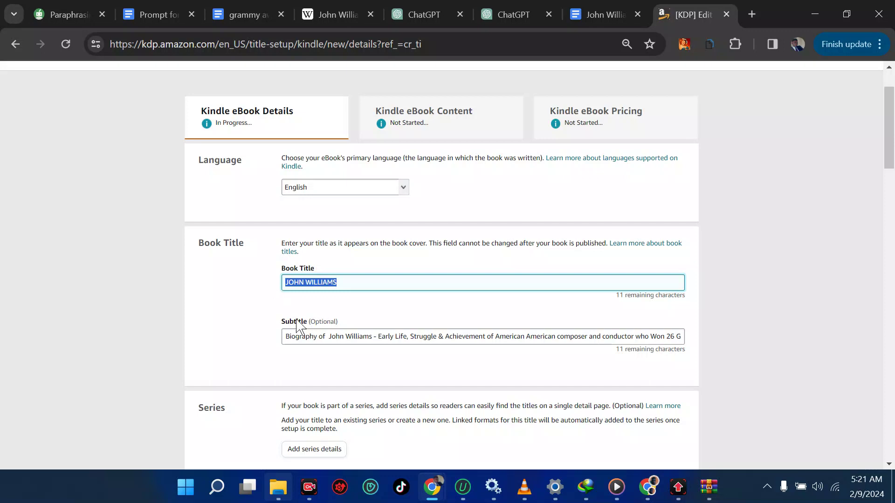
pyautogui.click(310, 344)
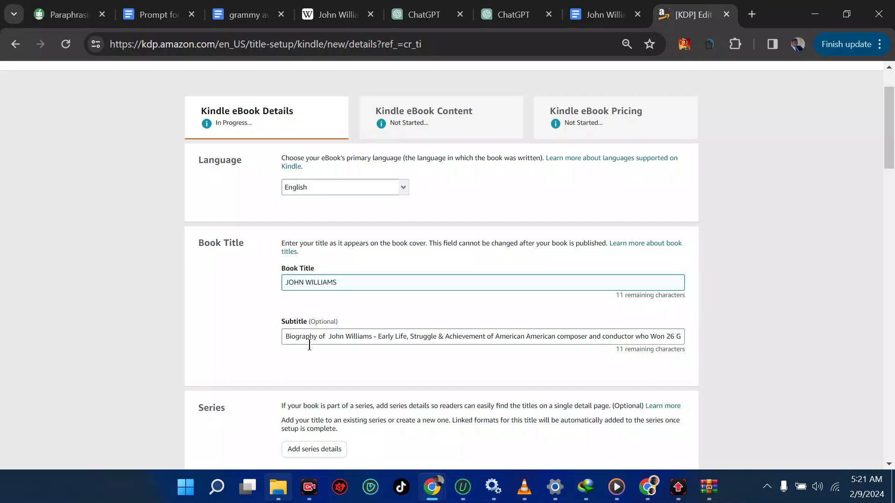
pyautogui.click(353, 288)
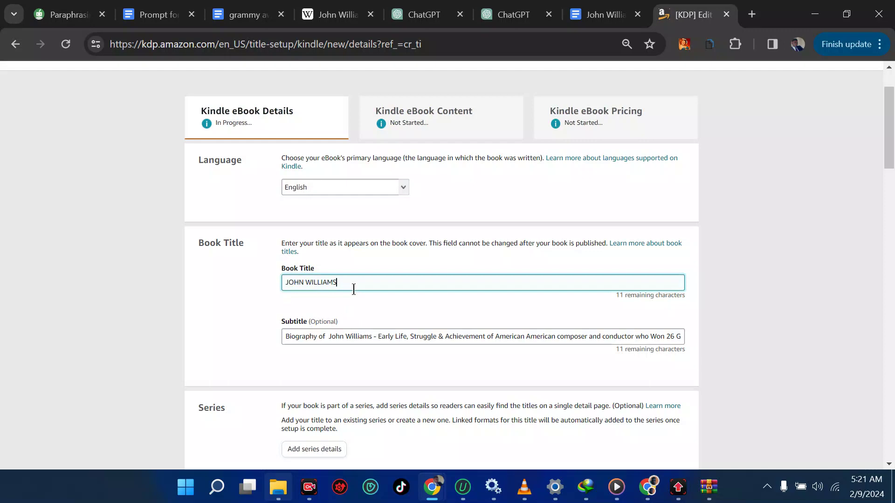
pyautogui.scroll(-5, 353, 288)
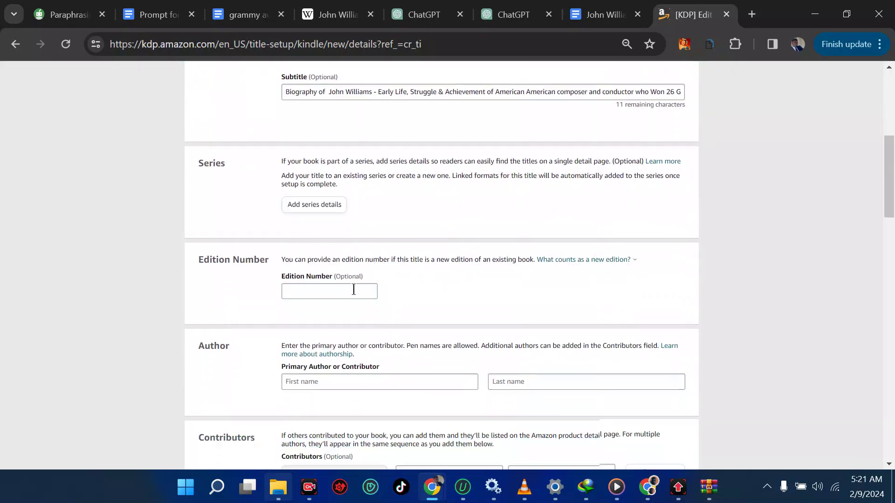
pyautogui.click(315, 204)
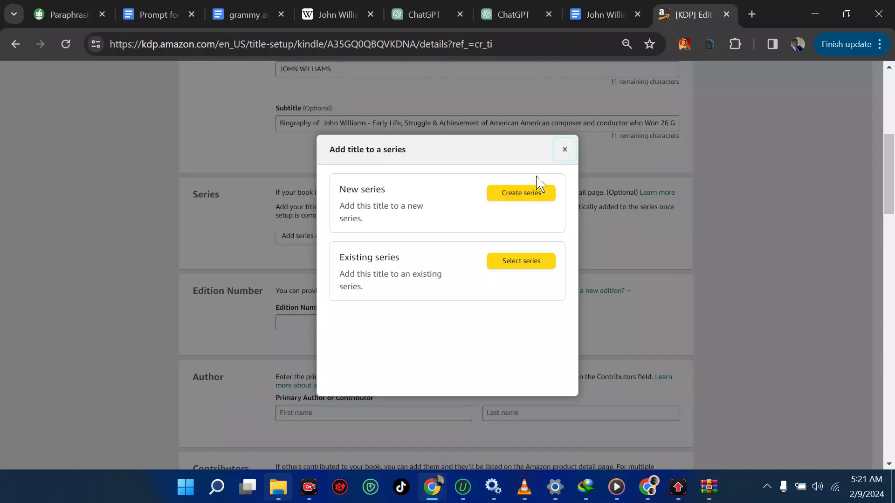
pyautogui.click(561, 153)
# Enter the author's first and last name as the primary author or contributor.
pyautogui.scroll(-1, 450, 229)
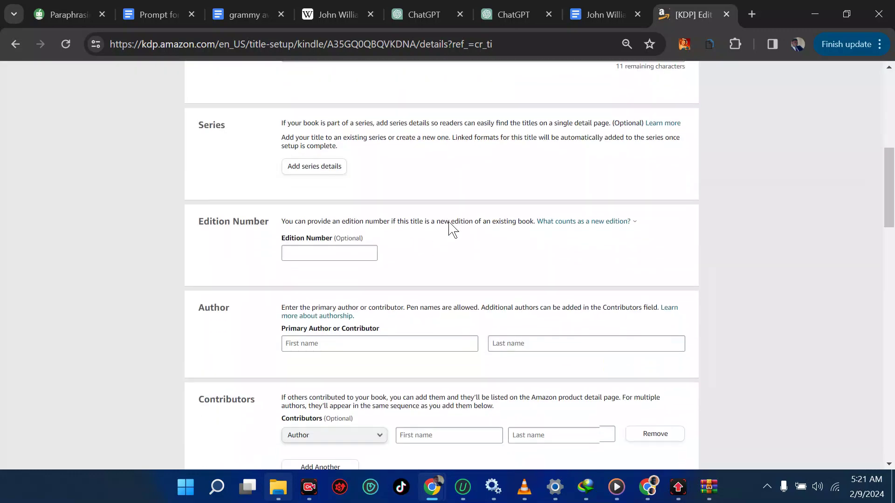
pyautogui.click(328, 344)
pyautogui.write('Joe')
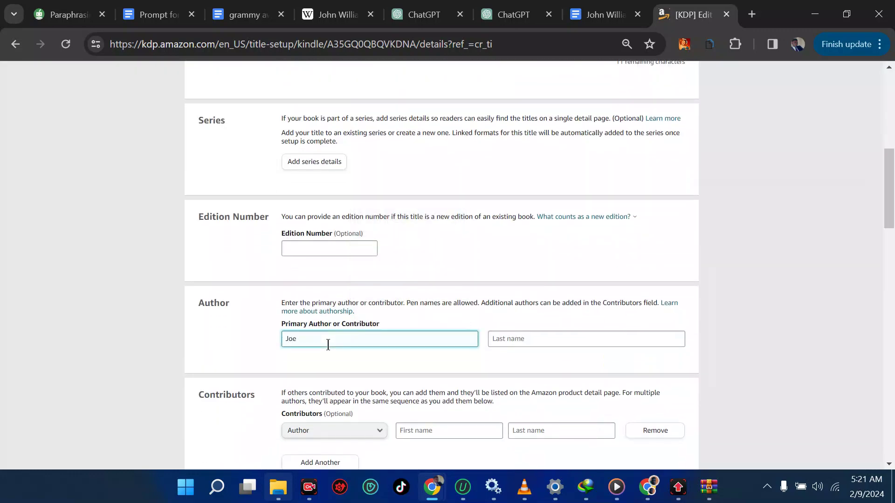
pyautogui.press('Tab')
pyautogui.write('Brown')
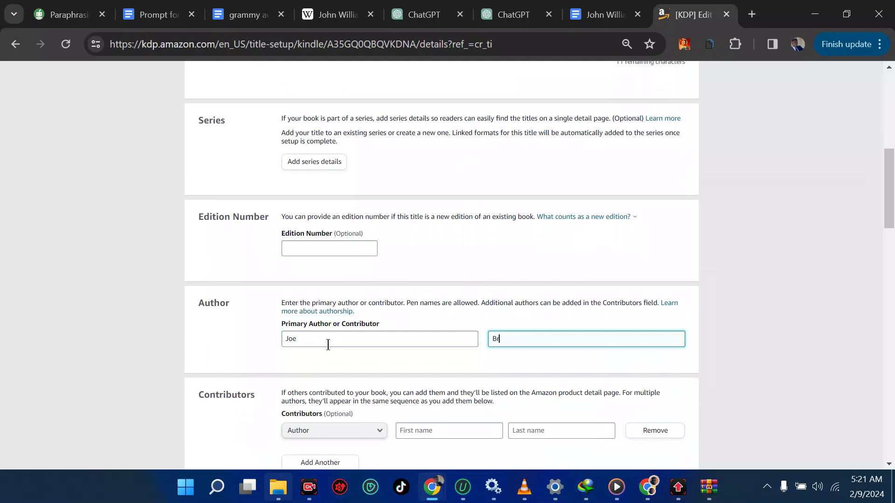
# Search Google in a new tab for "fake pen generator".
pyautogui.click(751, 14)
pyautogui.write('fake pn')
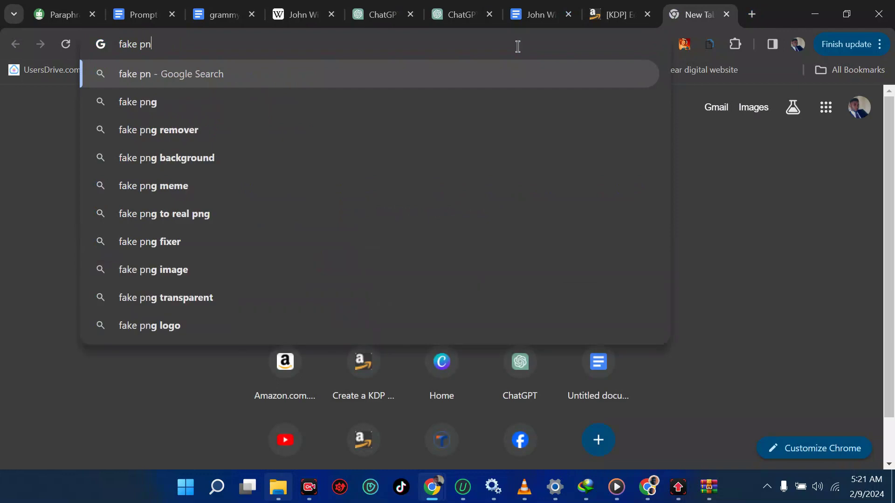
pyautogui.press('BackSpace')
pyautogui.write('en ge')
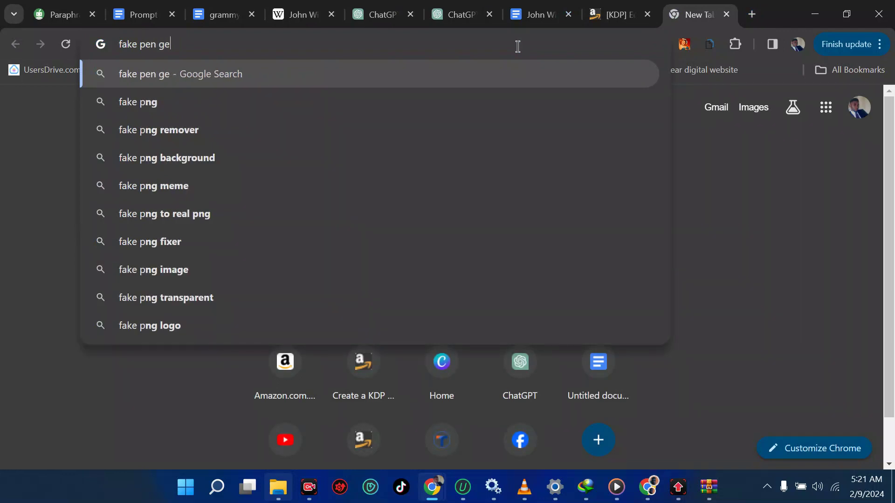
pyautogui.write('nerator')
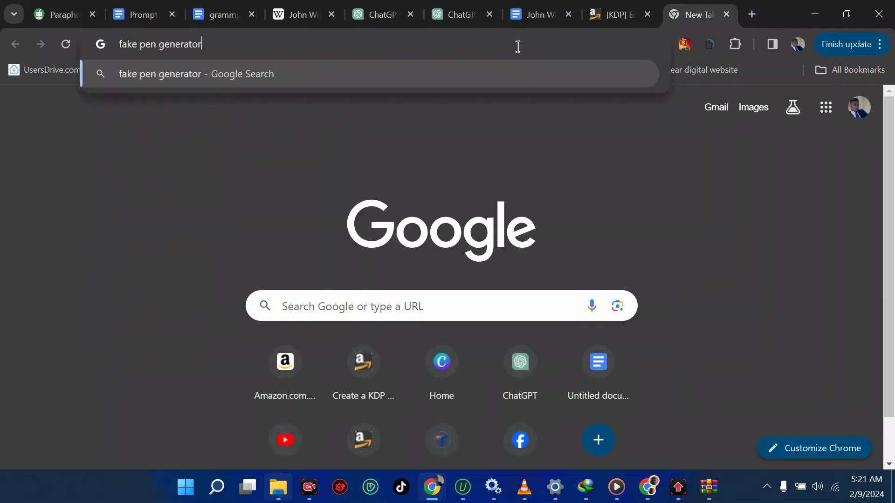
pyautogui.press('Return')
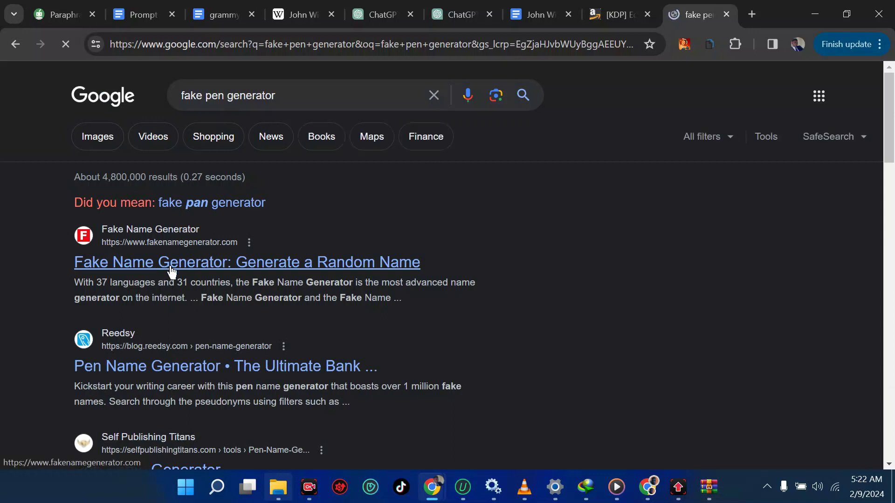
# Copy the full Introduction text from the manuscript document into the eBook's description.
pyautogui.click(599, 14)
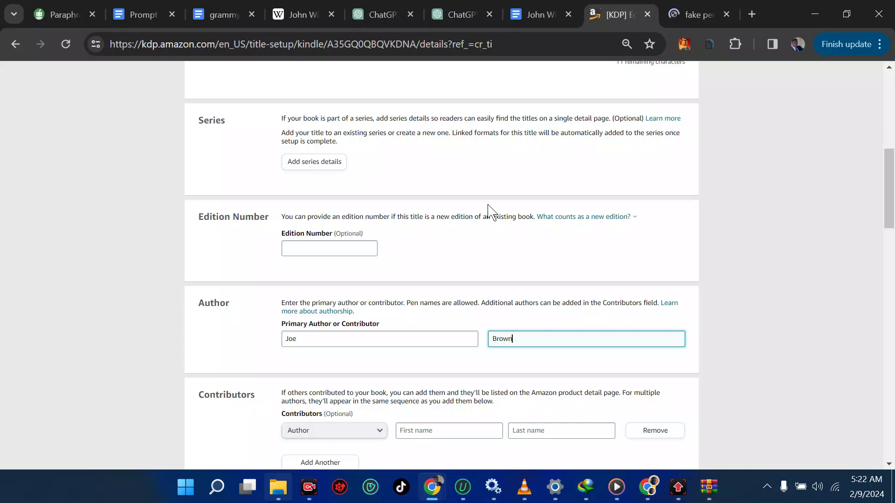
pyautogui.scroll(-1, 488, 206)
pyautogui.scroll(-3, 492, 213)
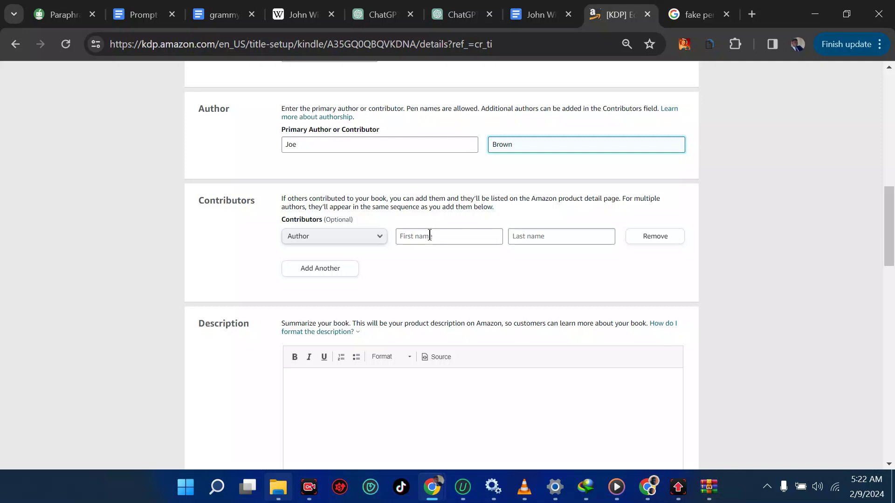
pyautogui.click(355, 383)
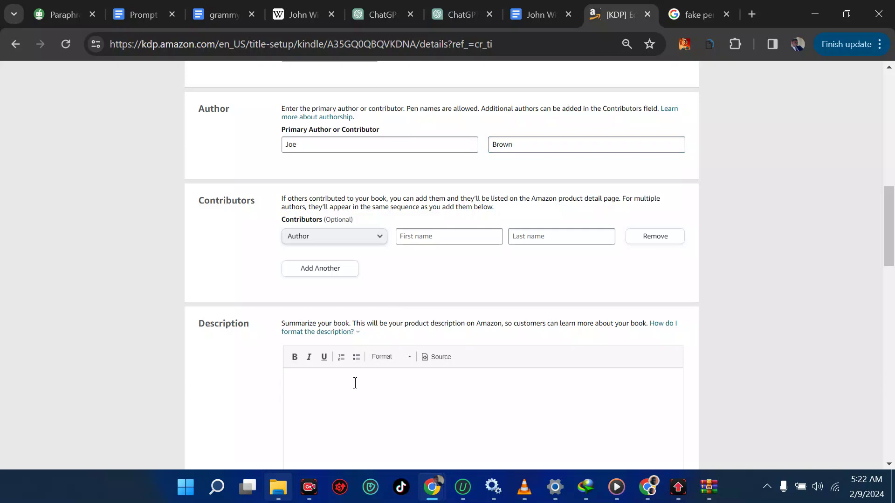
pyautogui.click(536, 14)
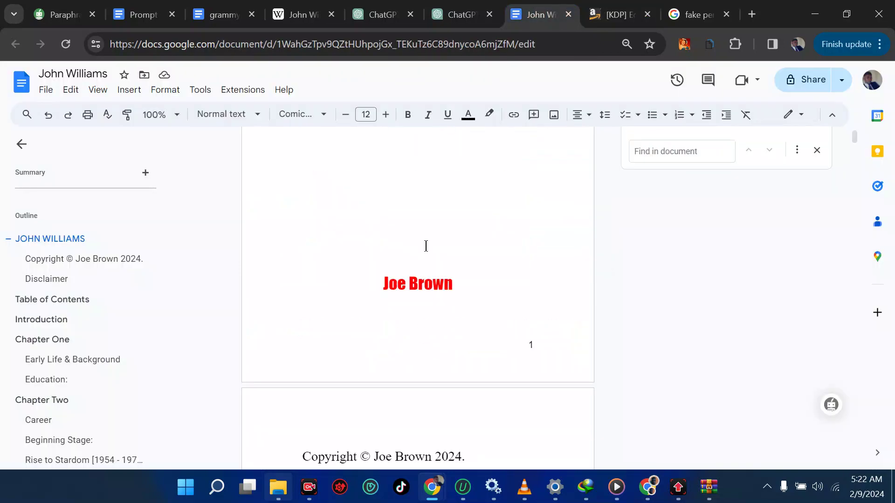
pyautogui.scroll(-10, 426, 246)
pyautogui.scroll(-20, 425, 254)
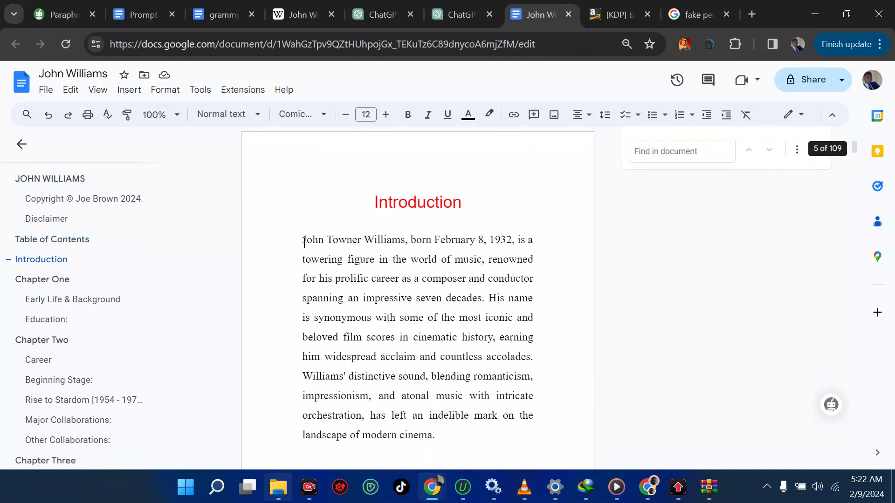
pyautogui.moveTo(299, 236); pyautogui.dragTo(508, 189)
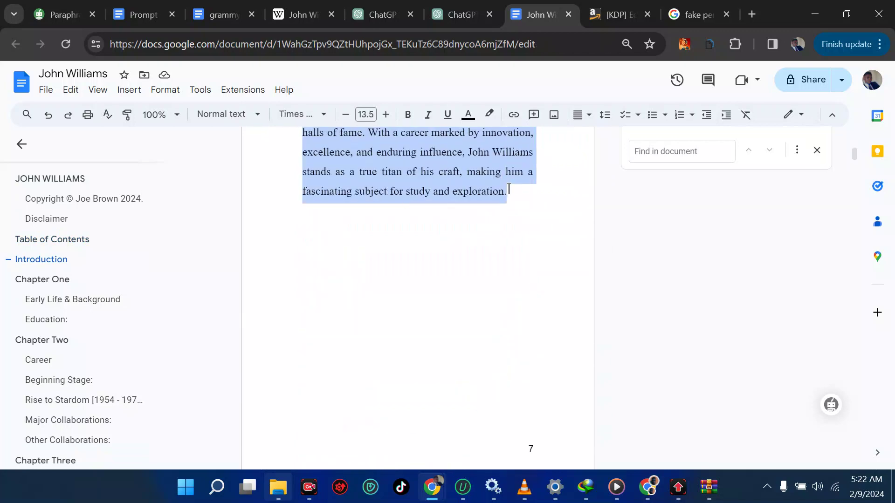
pyautogui.click(606, 13)
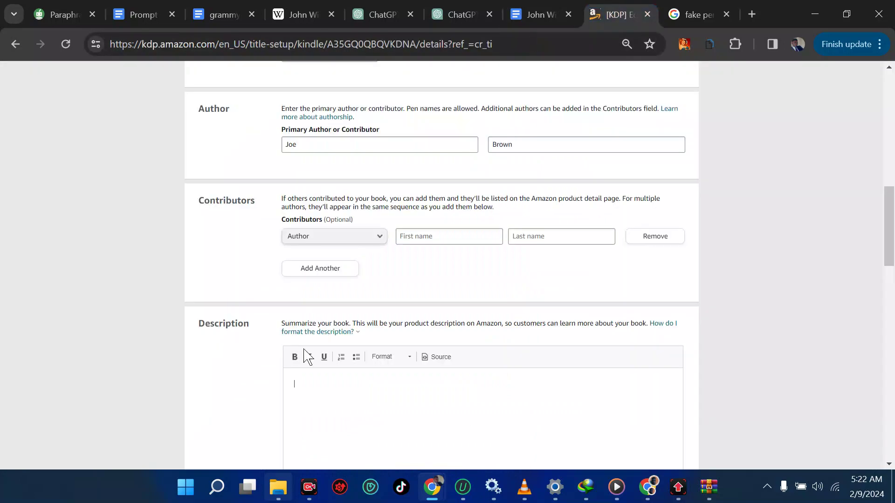
pyautogui.click(292, 392)
pyautogui.hotkey('ctrl', 'v')
# Remove the blank lines between the paragraphs of the eBook's description.
pyautogui.scroll(3, 312, 389)
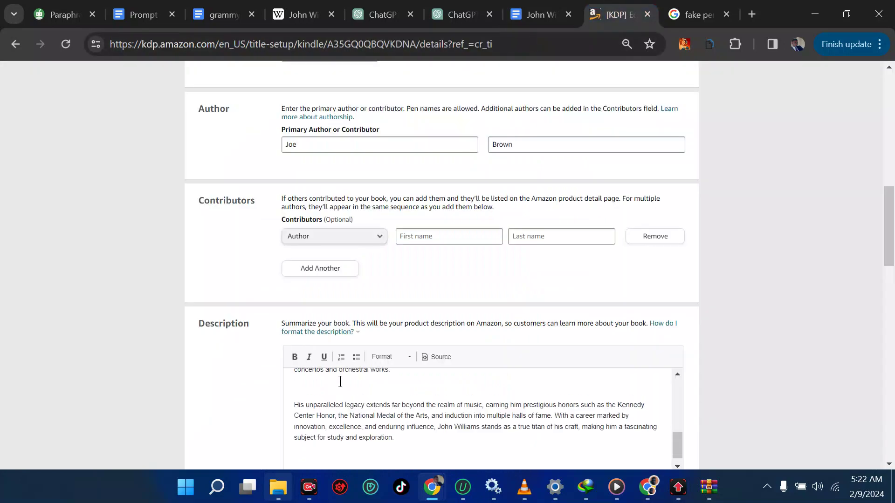
pyautogui.scroll(5, 311, 388)
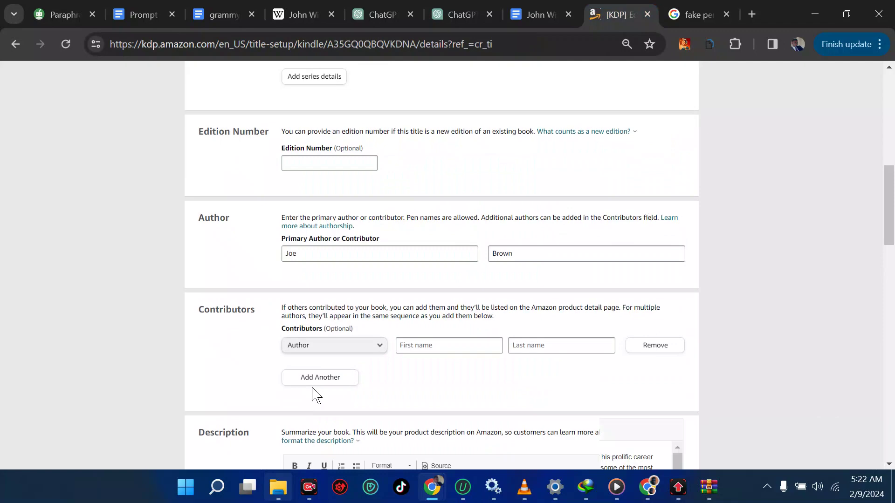
pyautogui.scroll(-5, 299, 354)
pyautogui.click(305, 308)
pyautogui.press('BackSpace')
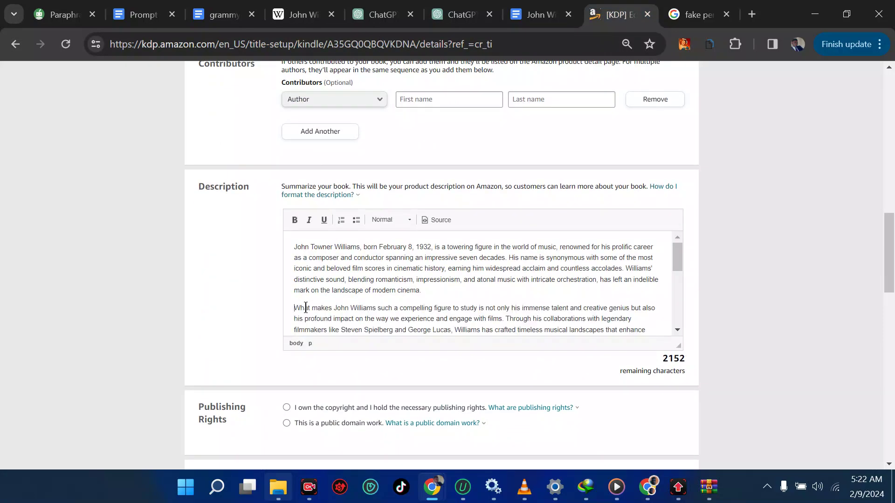
pyautogui.scroll(-4, 296, 249)
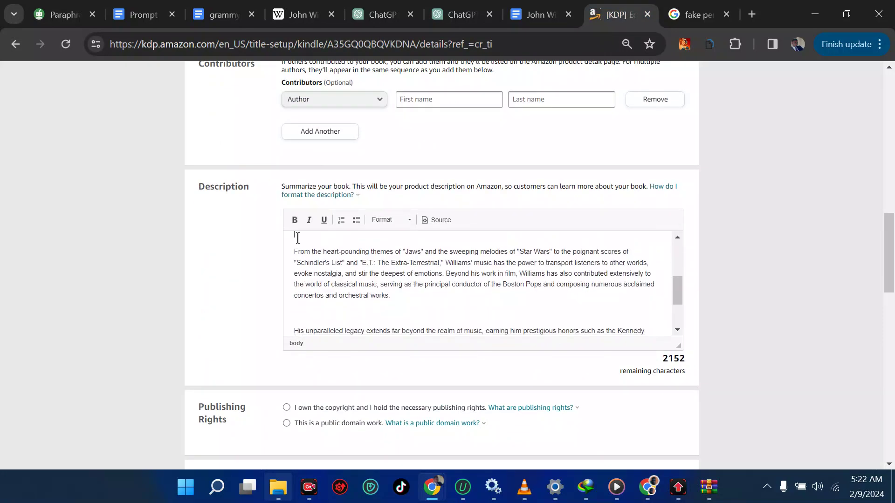
pyautogui.press('BackSpace')
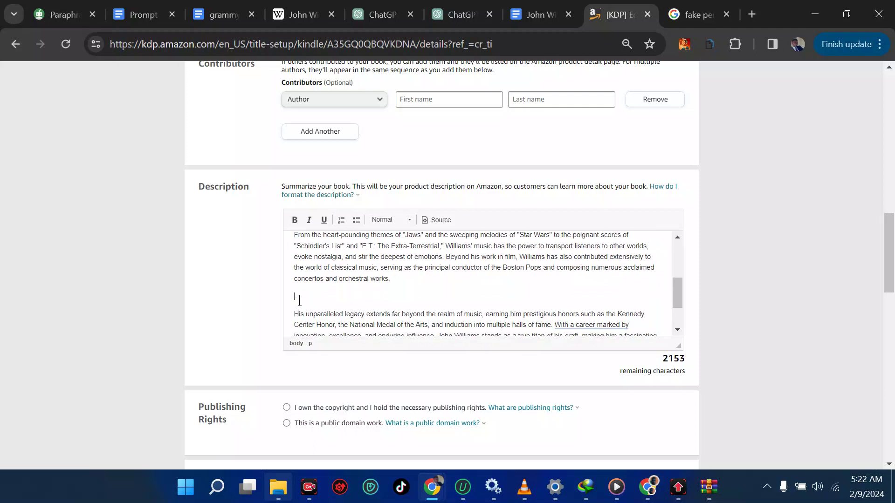
pyautogui.press('BackSpace')
pyautogui.scroll(5, 299, 301)
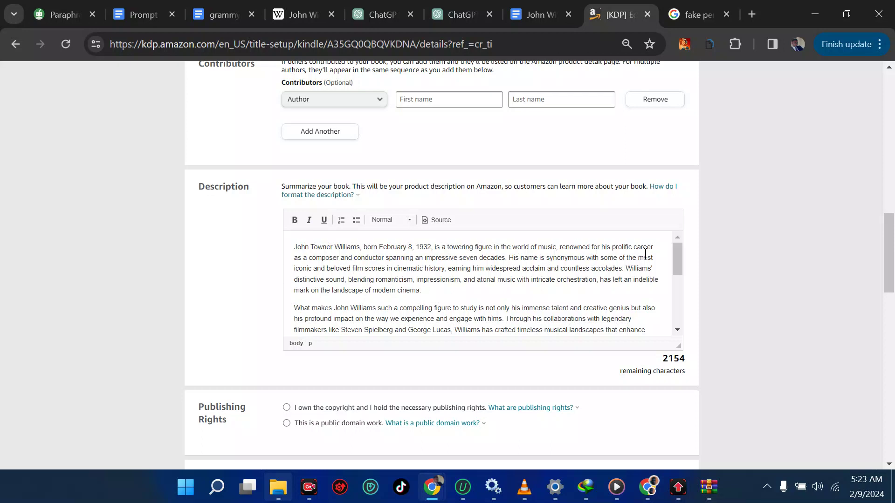
# Review the description text from start to end, both as formatted text and as HTML source.
pyautogui.scroll(-1, 435, 272)
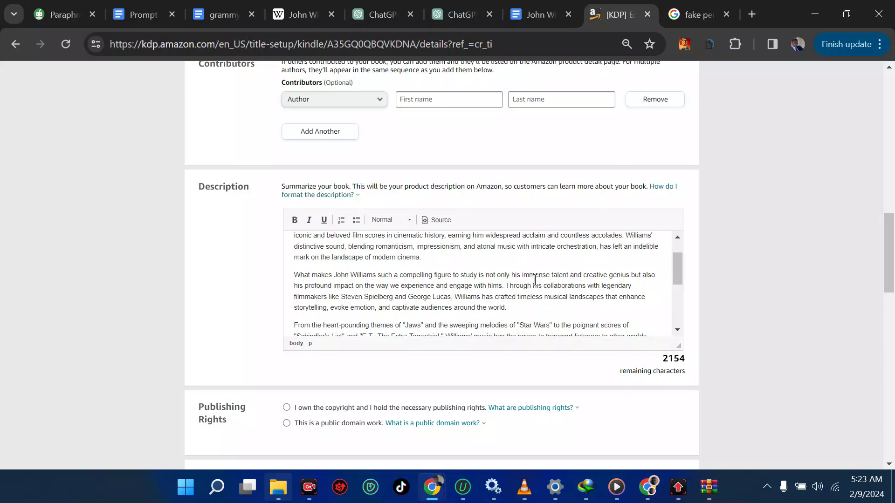
pyautogui.scroll(-5, 534, 279)
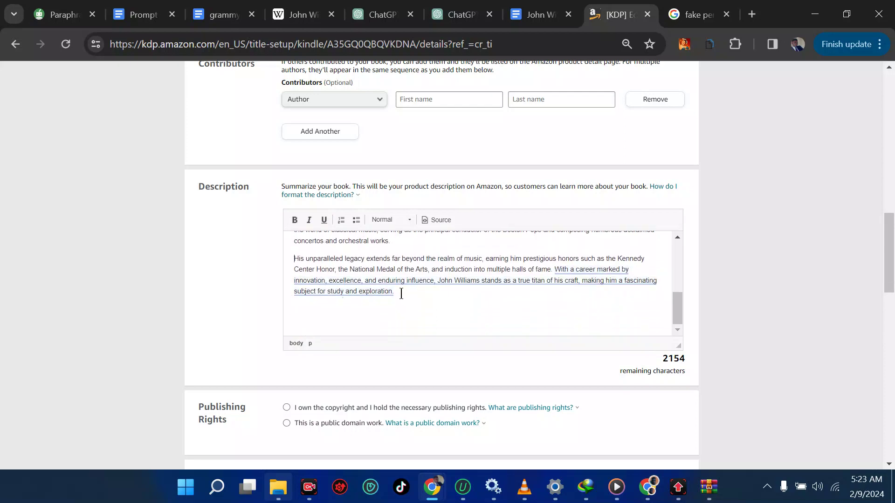
pyautogui.hotkey('ctrl', 'a')
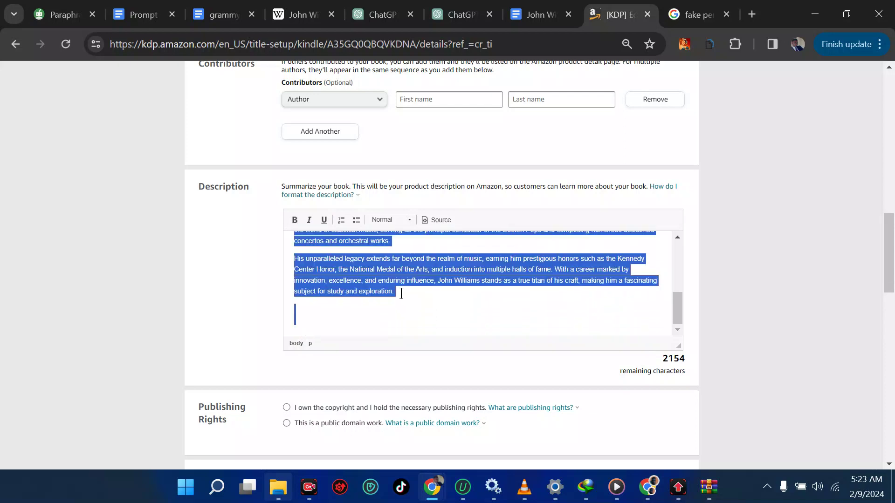
pyautogui.click(440, 220)
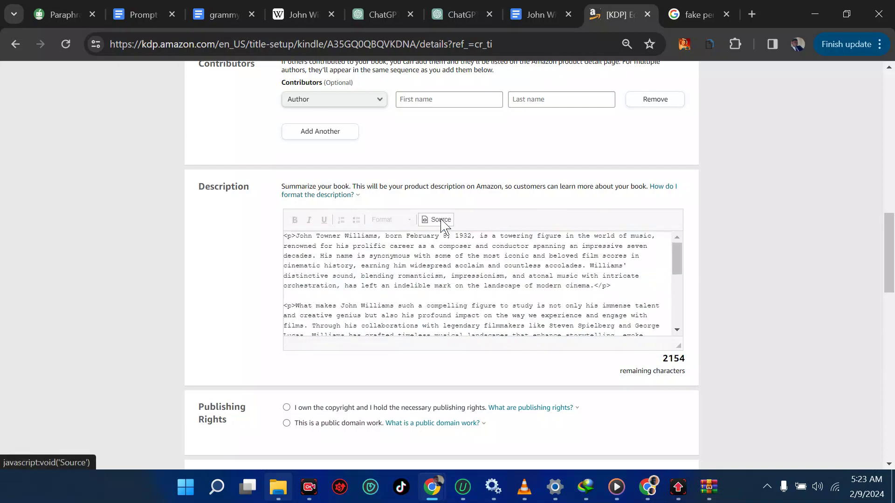
pyautogui.click(402, 270)
pyautogui.scroll(1, 372, 279)
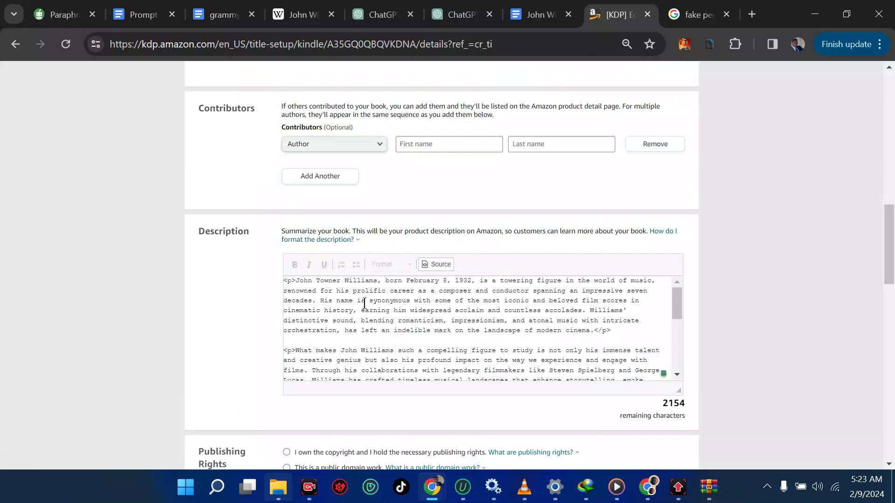
pyautogui.scroll(-8, 364, 302)
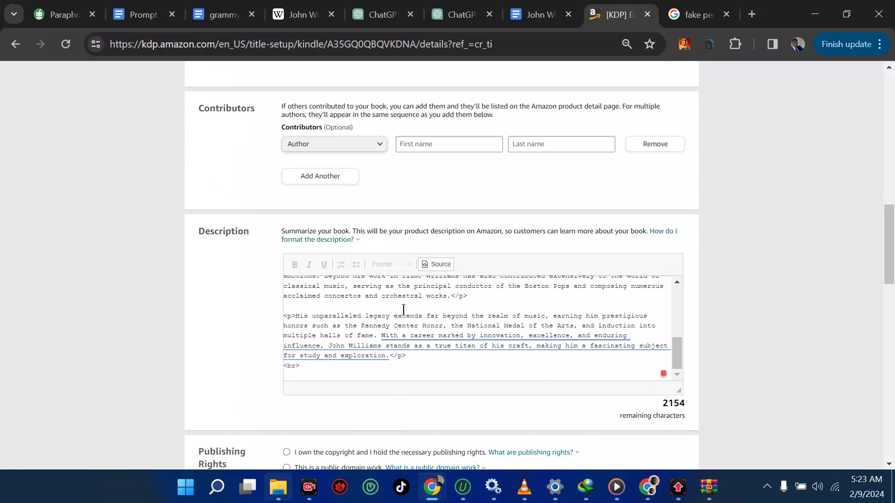
pyautogui.hotkey('ctrl', 'a')
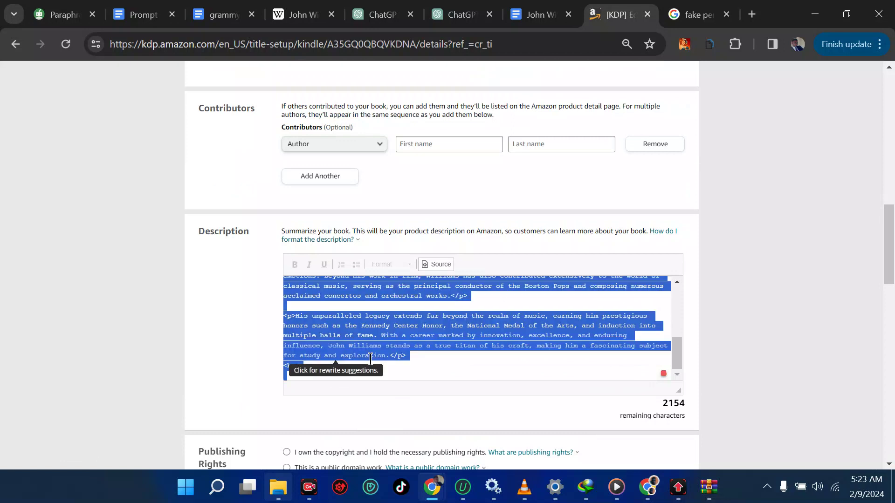
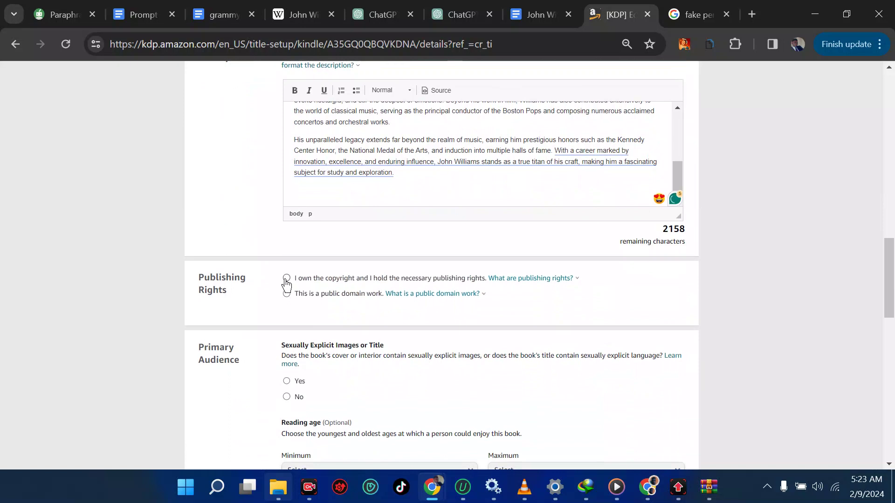
# Declare ownership of the copyright and necessary publishing rights, and answer No to sexually explicit images or title.
pyautogui.click(286, 279)
pyautogui.scroll(-2, 359, 267)
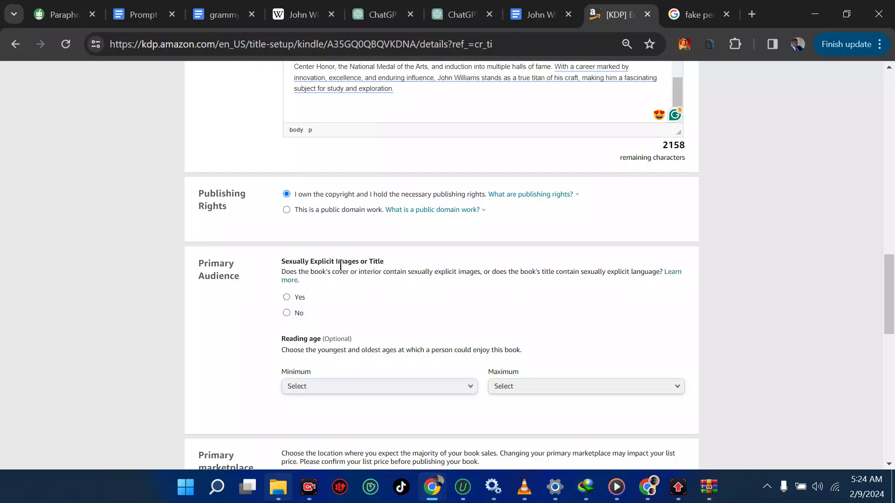
pyautogui.click(286, 297)
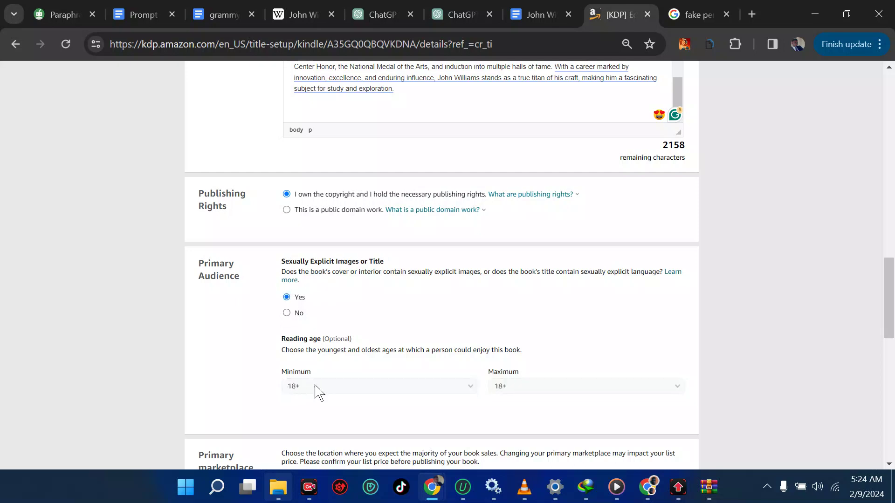
pyautogui.click(287, 313)
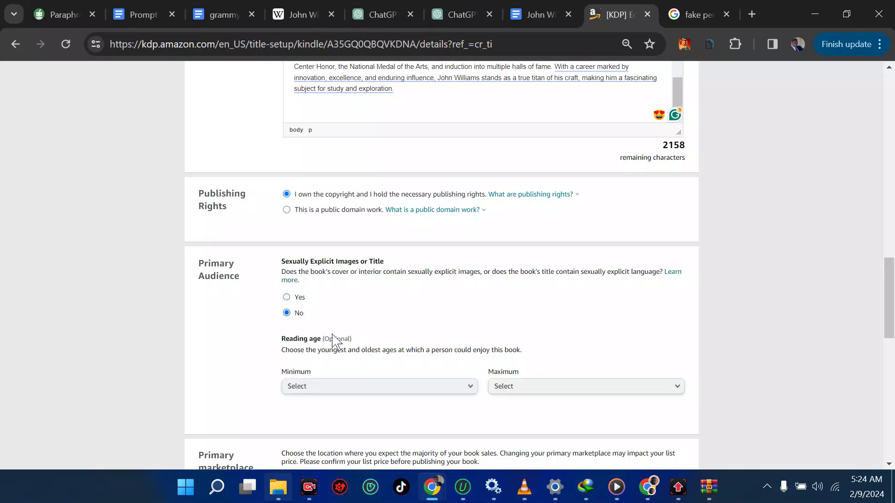
# Look through the available primary marketplaces for the eBook without changing the selection.
pyautogui.scroll(-3, 334, 340)
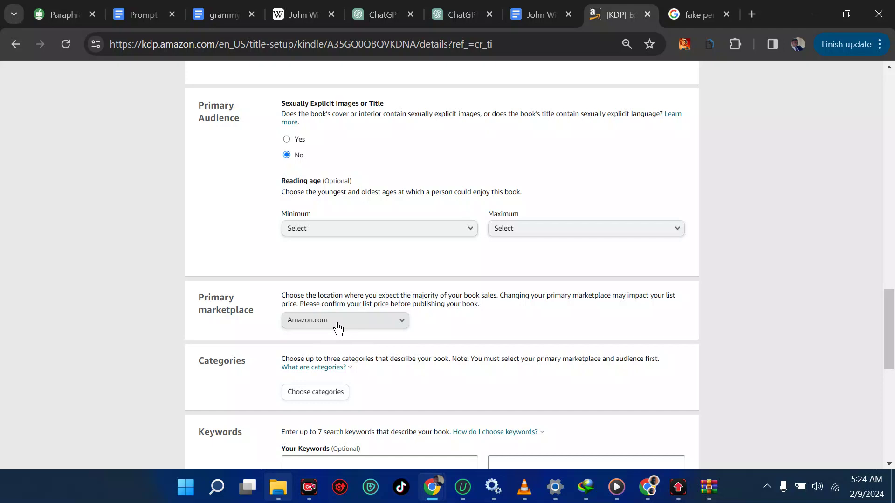
pyautogui.click(338, 329)
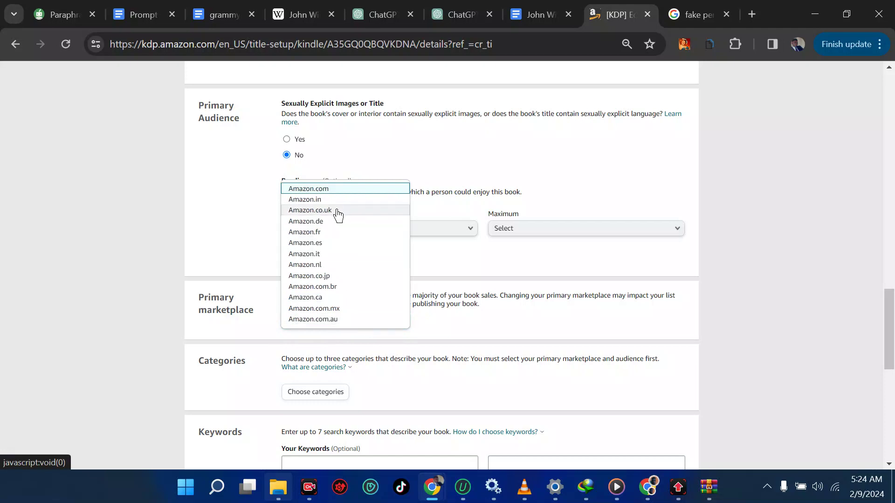
pyautogui.click(499, 187)
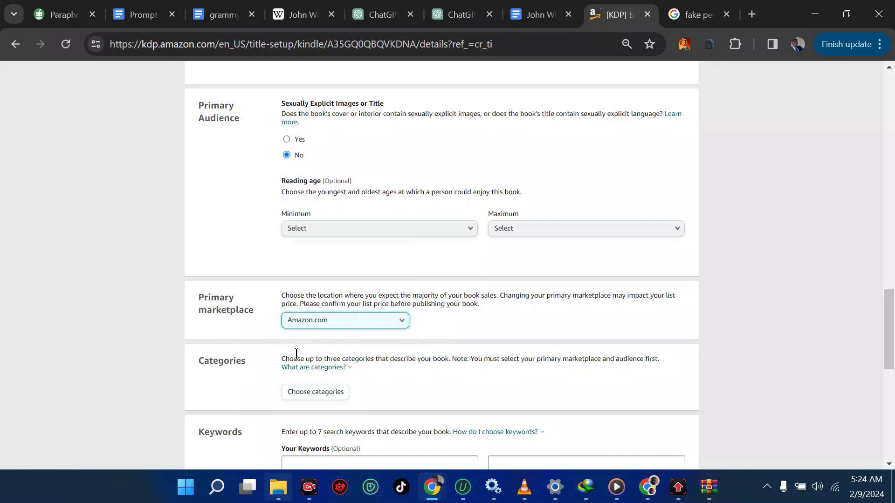
pyautogui.click(351, 327)
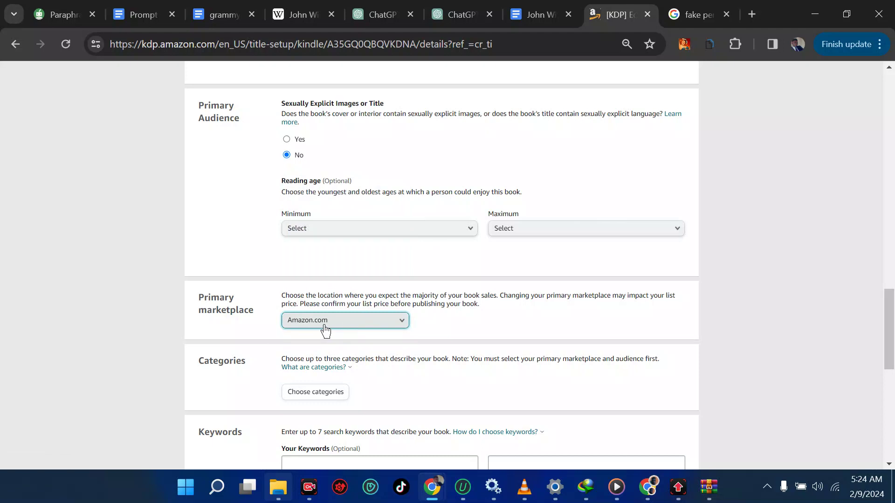
# Search Google for "category finder" in the tab with the fake pen generator results.
pyautogui.scroll(-1, 325, 331)
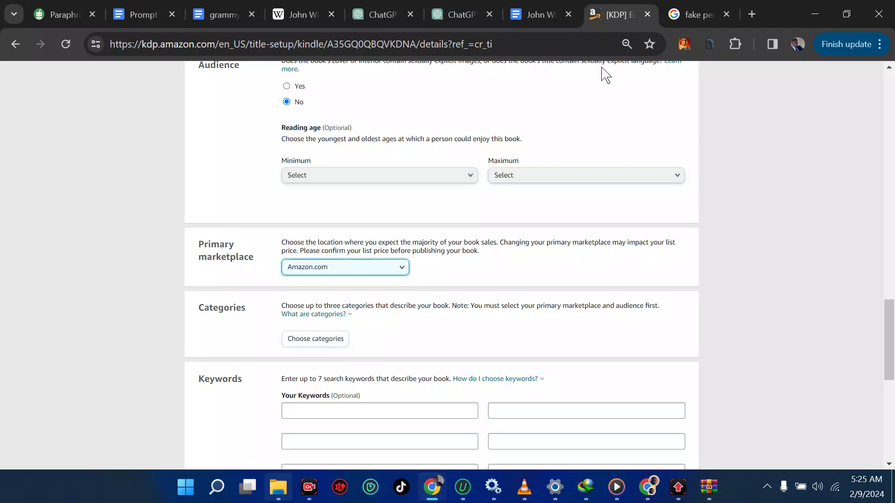
pyautogui.click(692, 1)
pyautogui.click(608, 44)
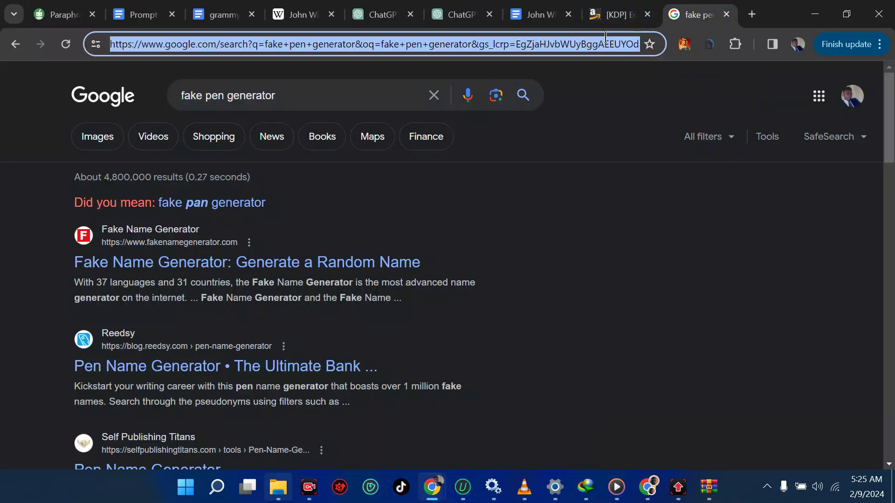
pyautogui.write('category finder')
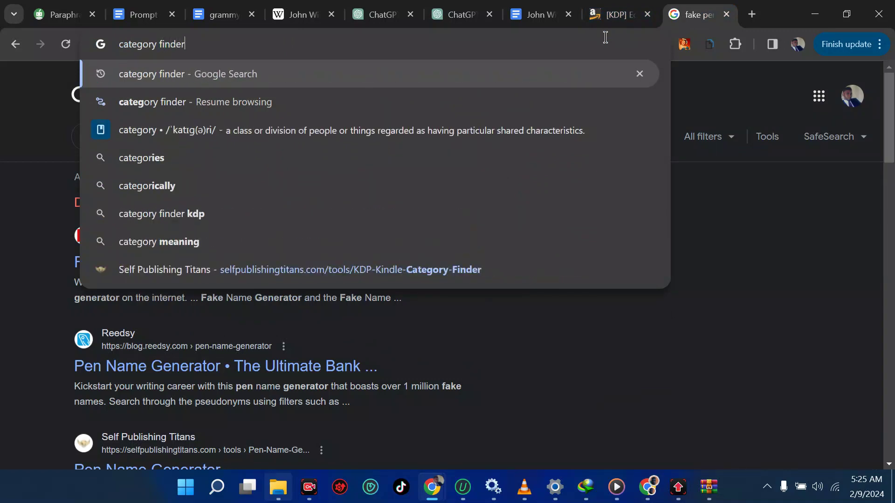
pyautogui.press('Return')
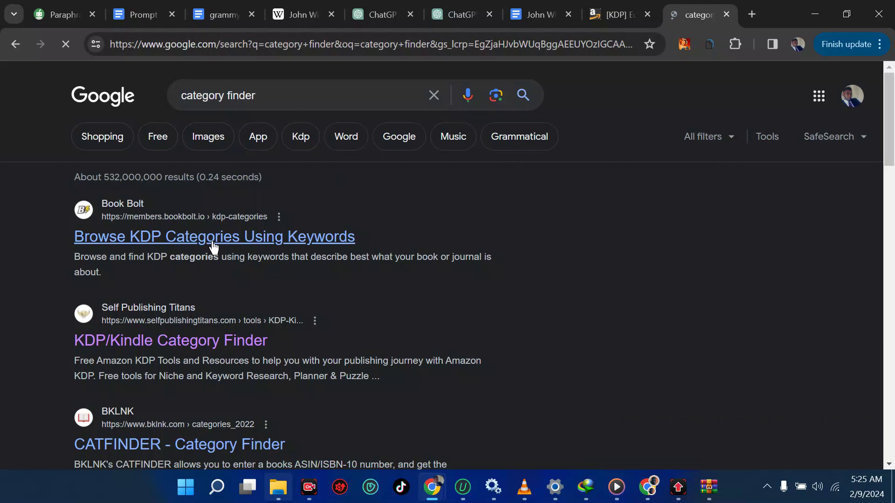
# Open the Book Bolt KDP category browser from the search results and look up categories for "christian prayer book".
pyautogui.click(212, 242)
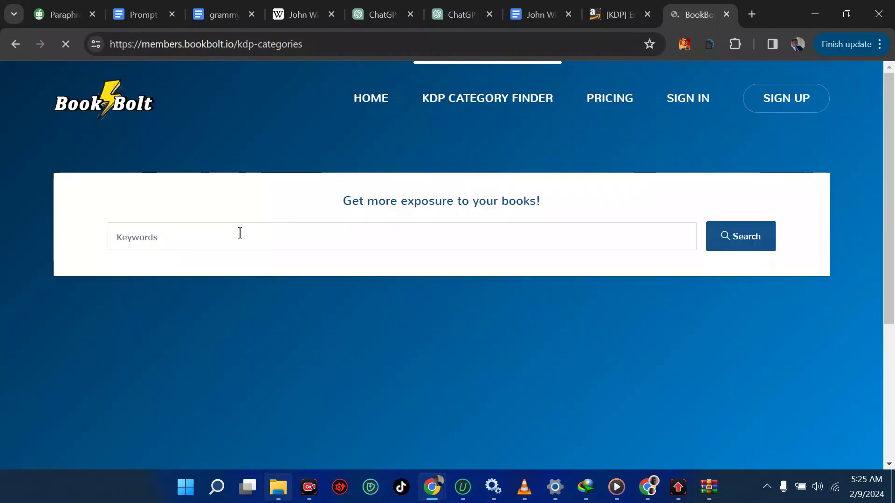
pyautogui.click(240, 233)
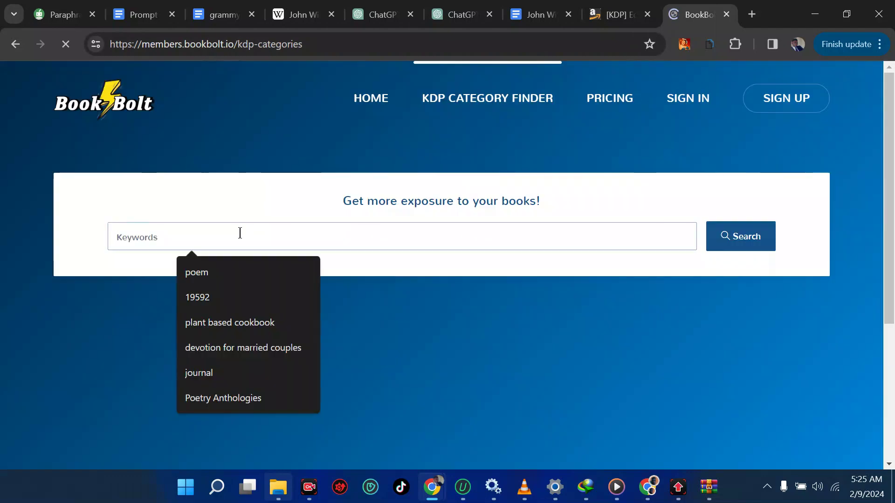
pyautogui.write('christa')
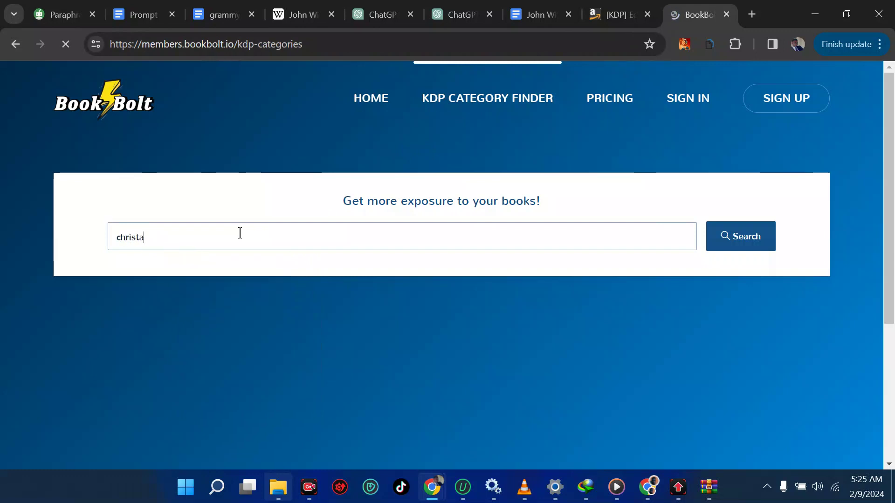
pyautogui.press('BackSpace')
pyautogui.write('ian prayer')
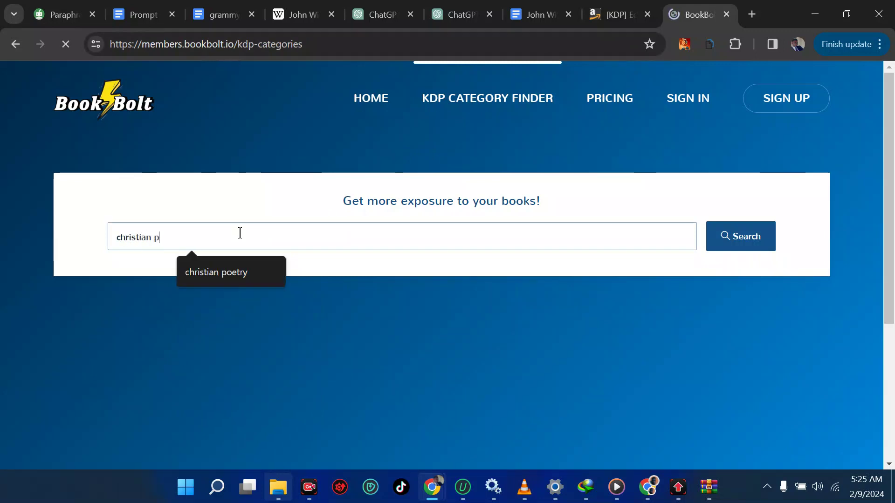
pyautogui.write(' book')
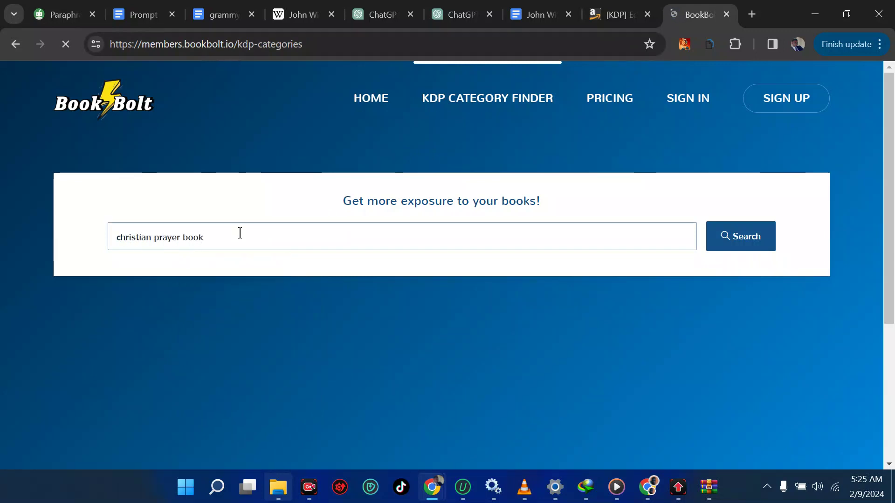
pyautogui.press('Return')
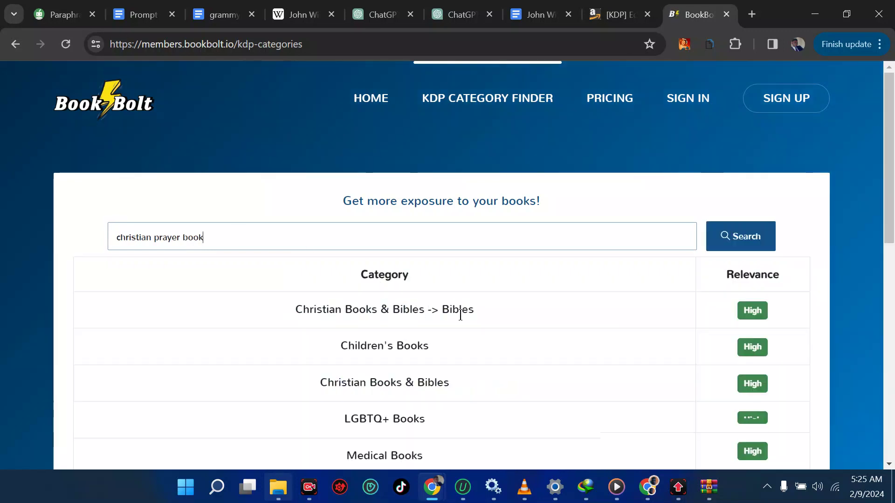
pyautogui.scroll(-1, 462, 312)
pyautogui.scroll(-4, 445, 337)
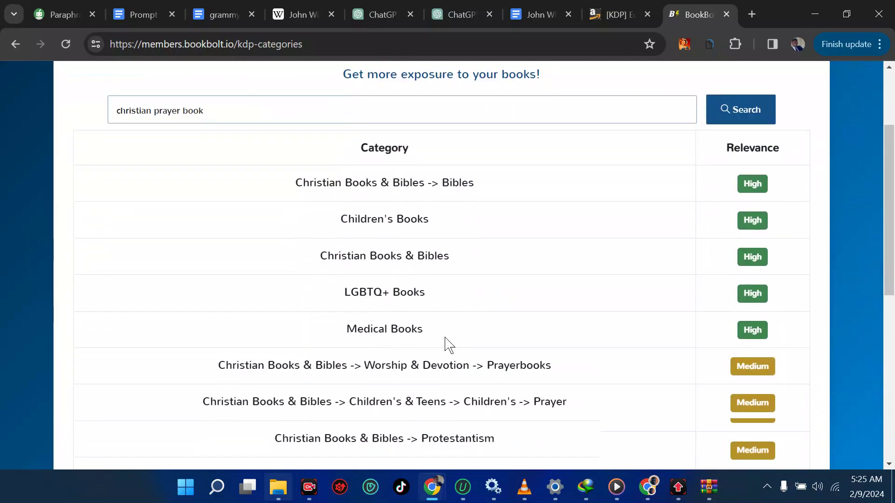
pyautogui.scroll(4, 445, 341)
pyautogui.scroll(1, 445, 345)
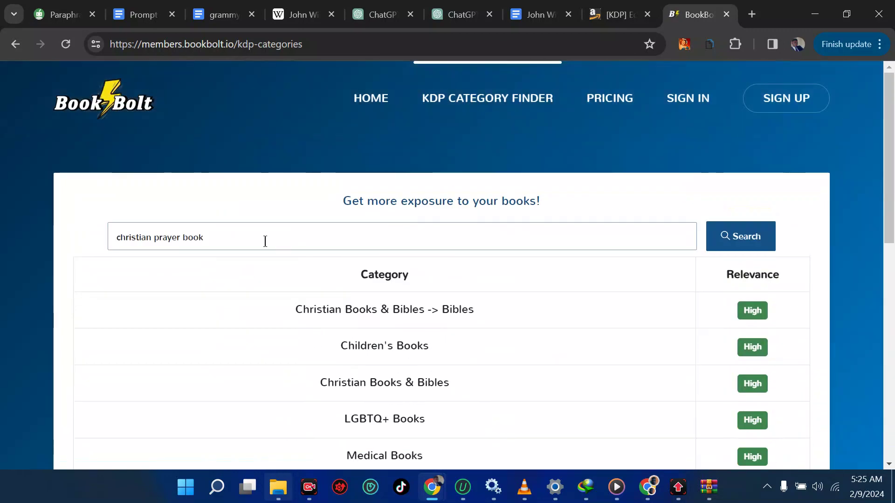
# Search the Book Bolt category finder for "biography" and review the suggested categories and their relevance.
pyautogui.tripleClick(237, 244)
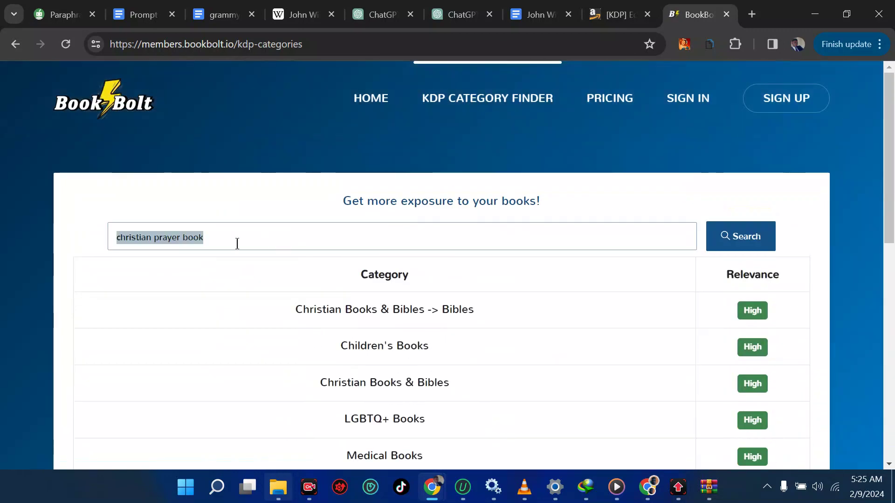
pyautogui.write('biography')
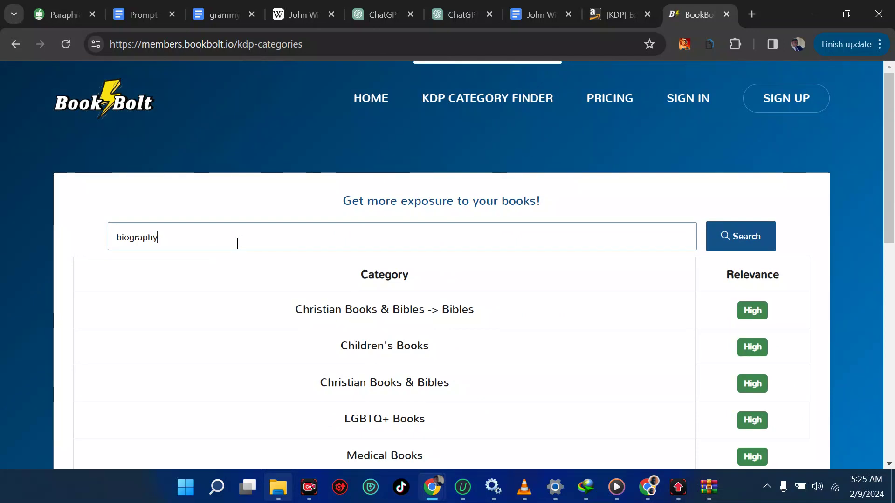
pyautogui.press('Return')
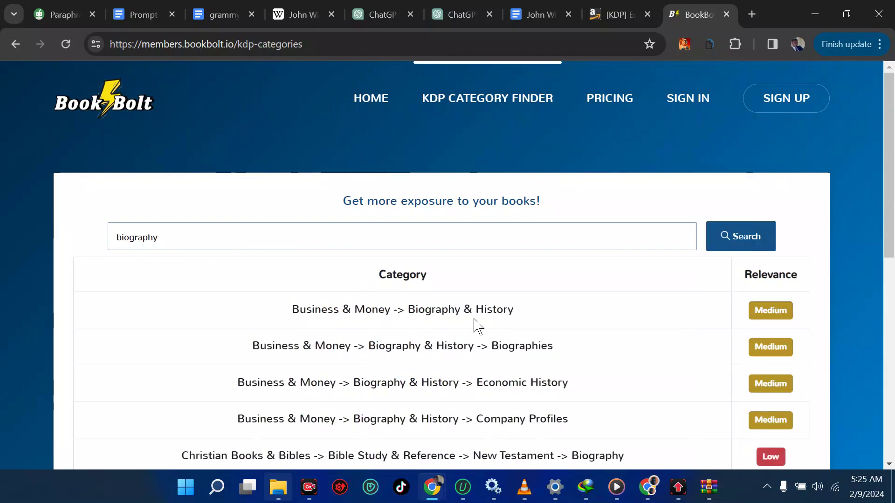
pyautogui.scroll(-1, 474, 320)
pyautogui.scroll(-2, 423, 314)
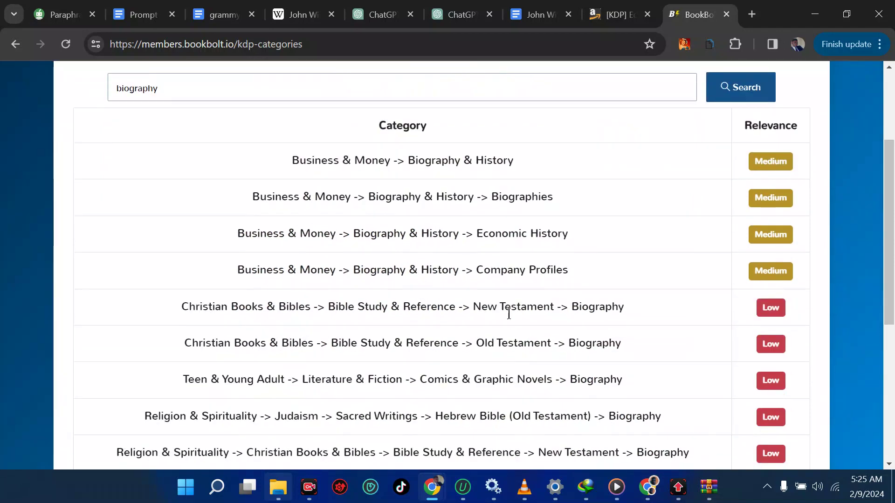
pyautogui.scroll(-3, 535, 320)
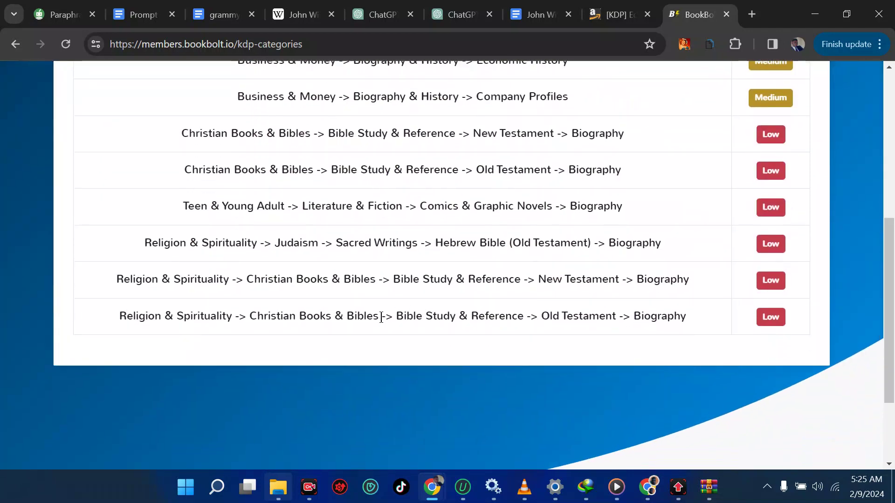
pyautogui.scroll(1, 368, 294)
pyautogui.scroll(5, 285, 254)
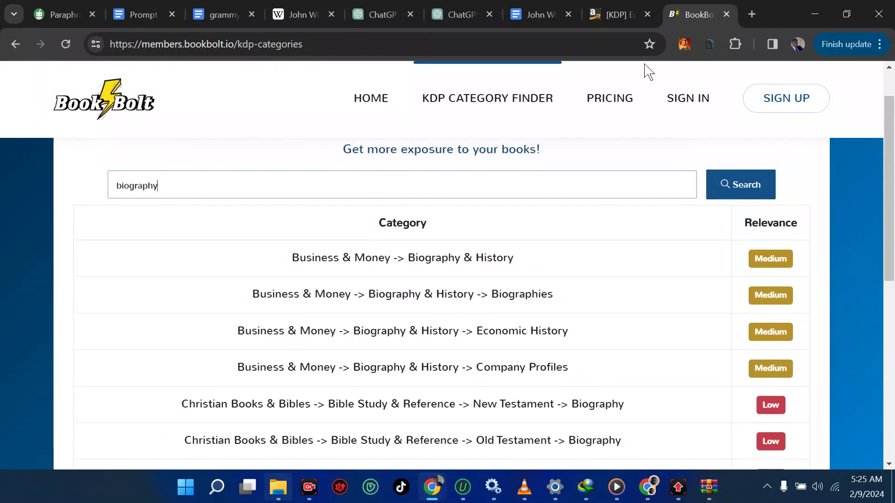
# Return to the Google results, open the Self Publishing Titans KDP/Kindle Category Finder and log in with the saved account.
pyautogui.click(16, 44)
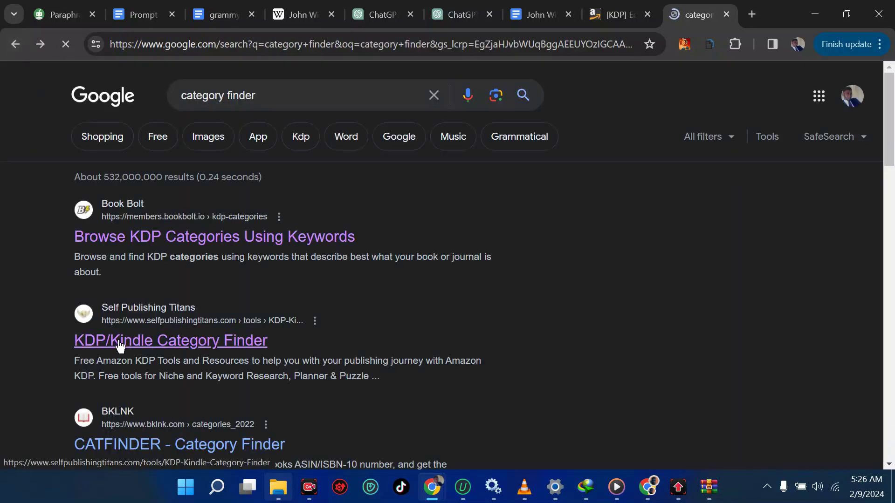
pyautogui.click(118, 340)
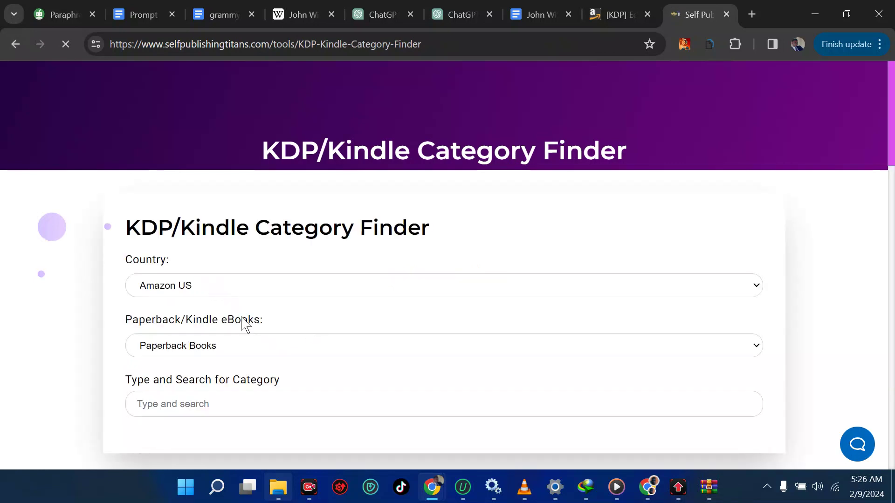
pyautogui.click(252, 353)
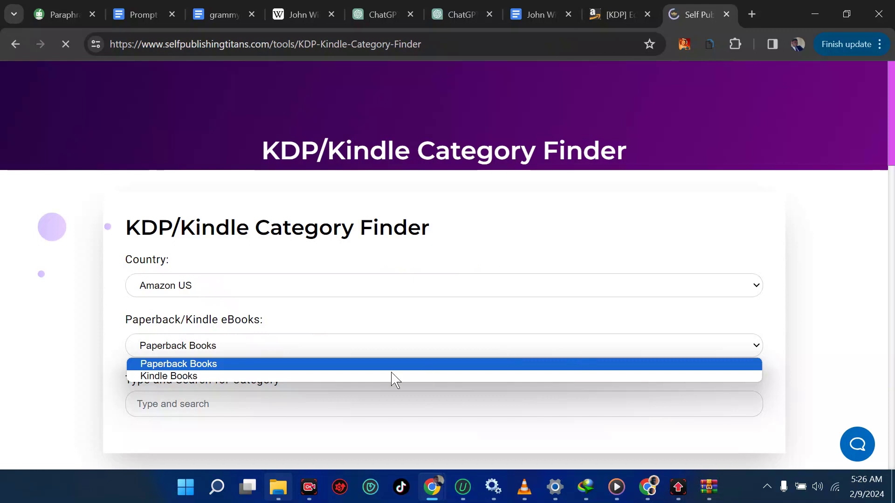
pyautogui.click(366, 374)
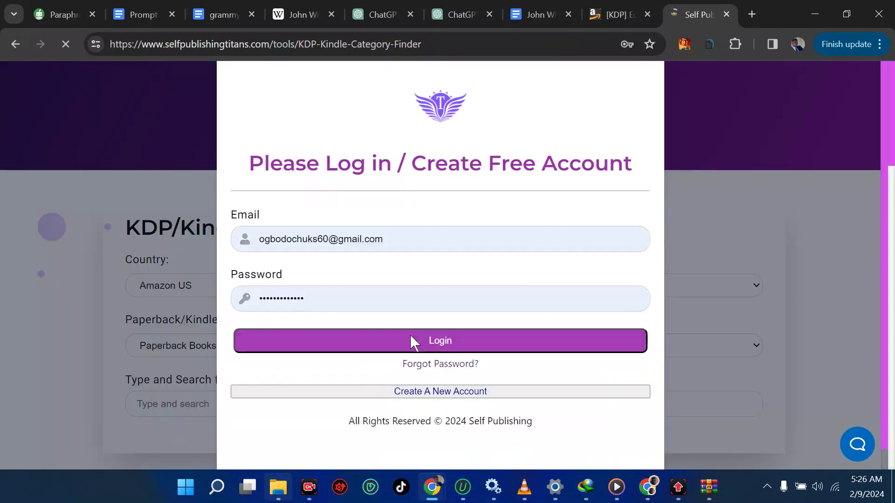
pyautogui.click(411, 336)
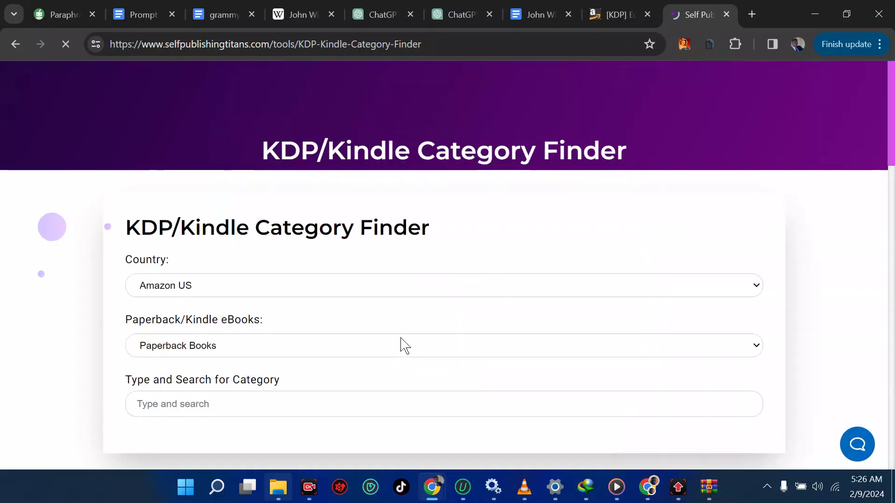
# Set the category finder to Kindle Books, search for "biography" and review the matching category paths.
pyautogui.click(359, 345)
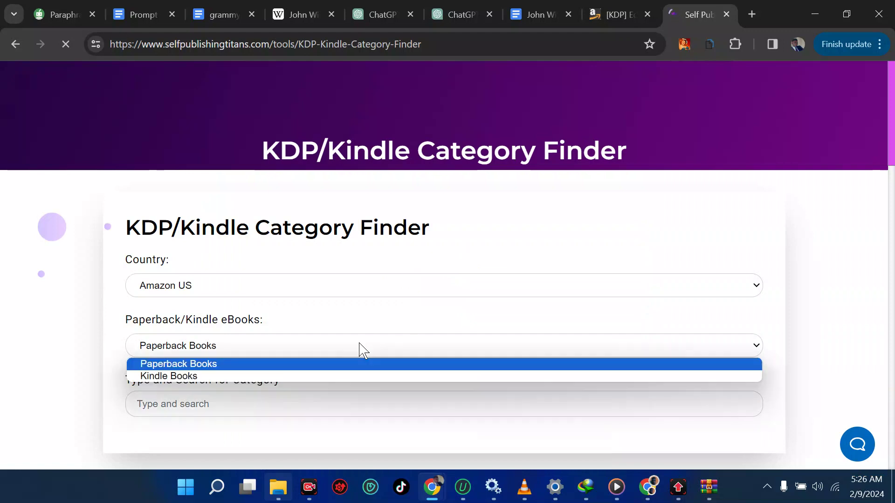
pyautogui.click(300, 377)
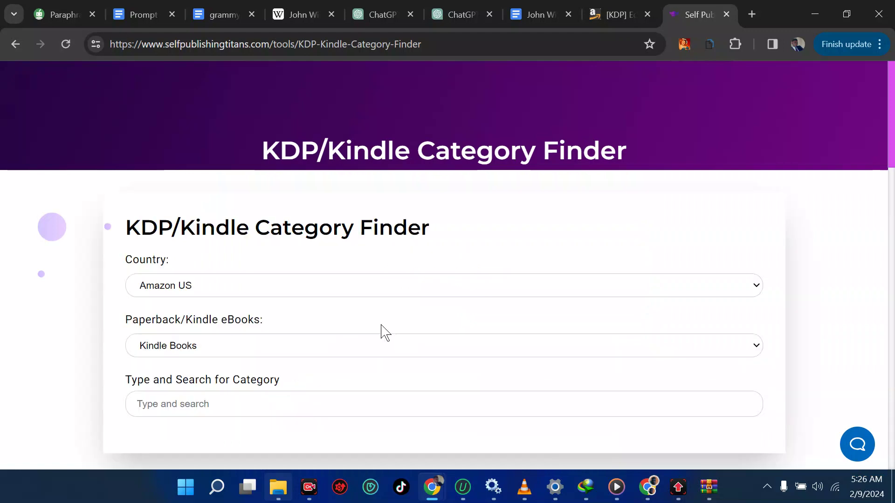
pyautogui.scroll(-1, 354, 335)
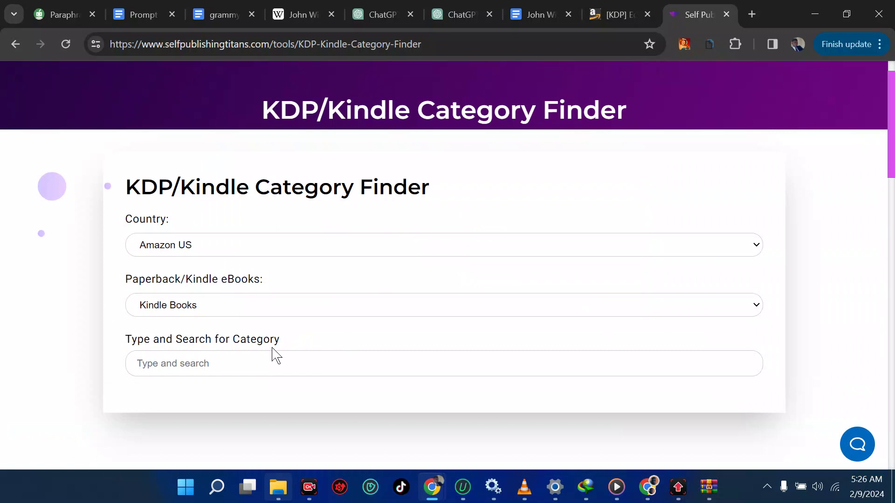
pyautogui.click(249, 356)
pyautogui.write('biogr')
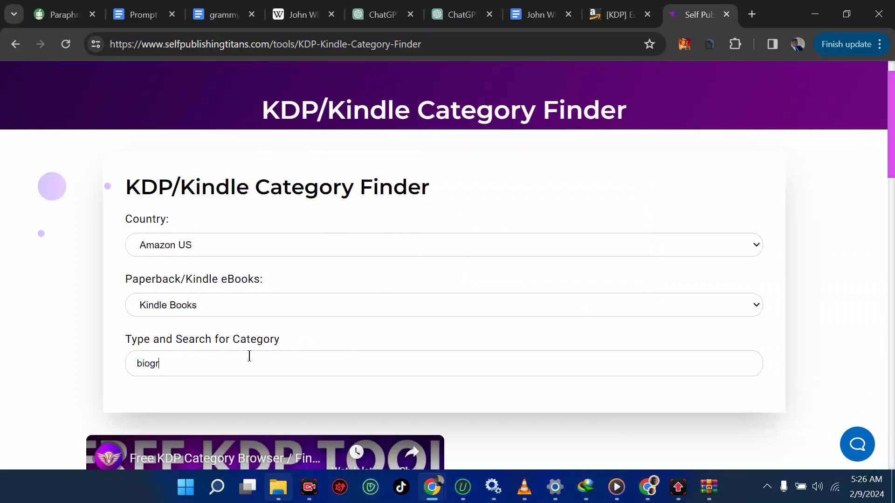
pyautogui.write('aphy')
pyautogui.scroll(-5, 335, 329)
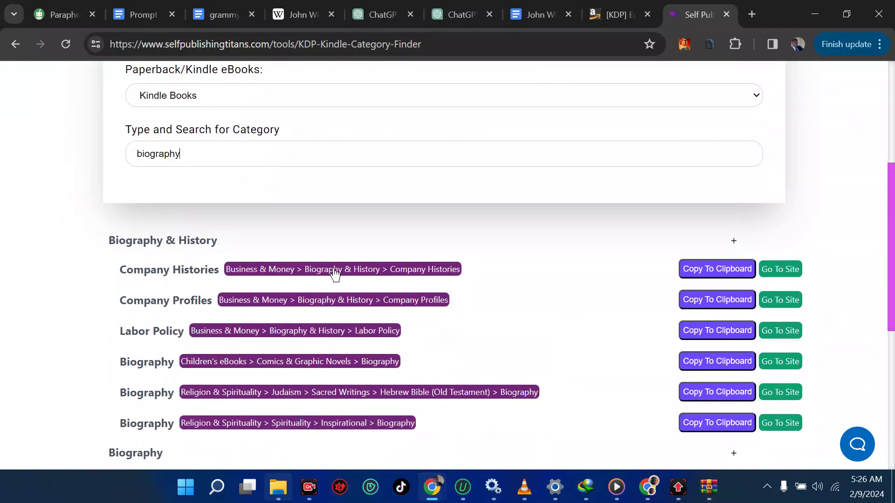
pyautogui.scroll(-1, 336, 274)
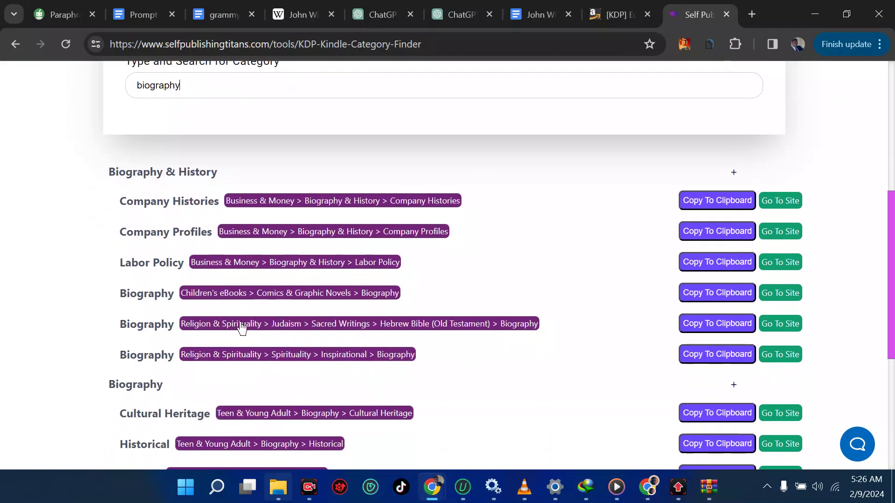
pyautogui.scroll(-2, 313, 329)
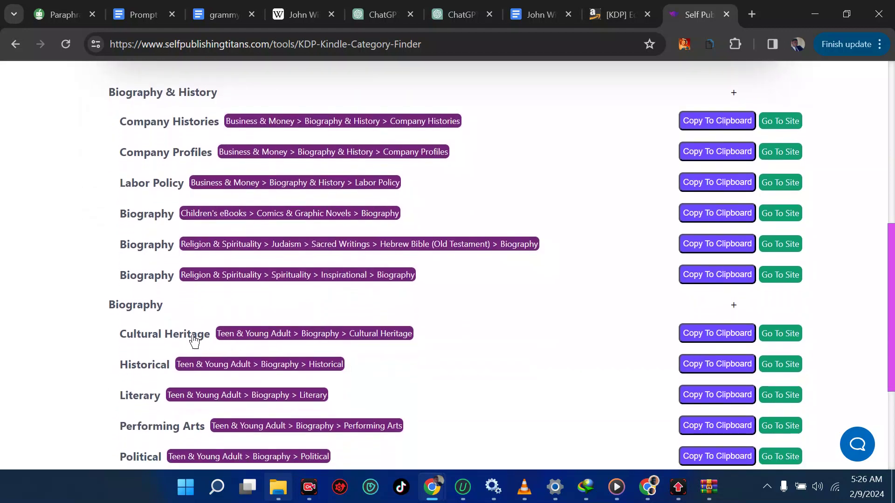
pyautogui.scroll(-2, 185, 340)
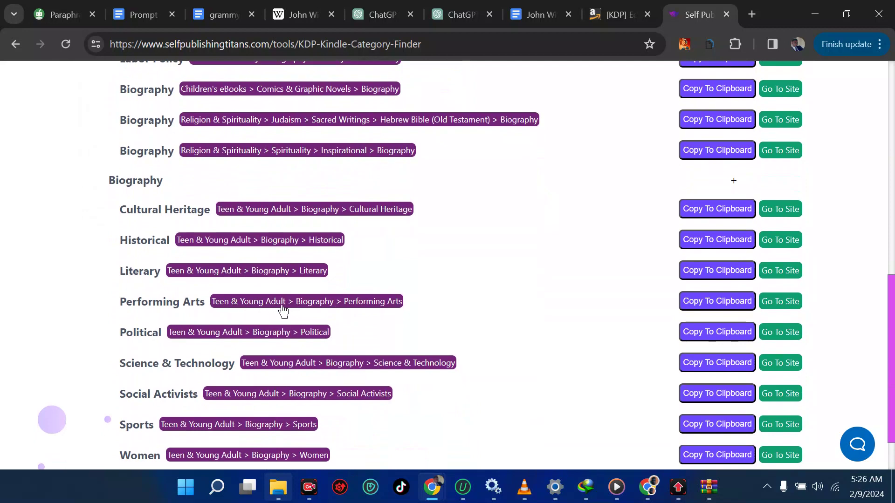
pyautogui.scroll(-2, 292, 311)
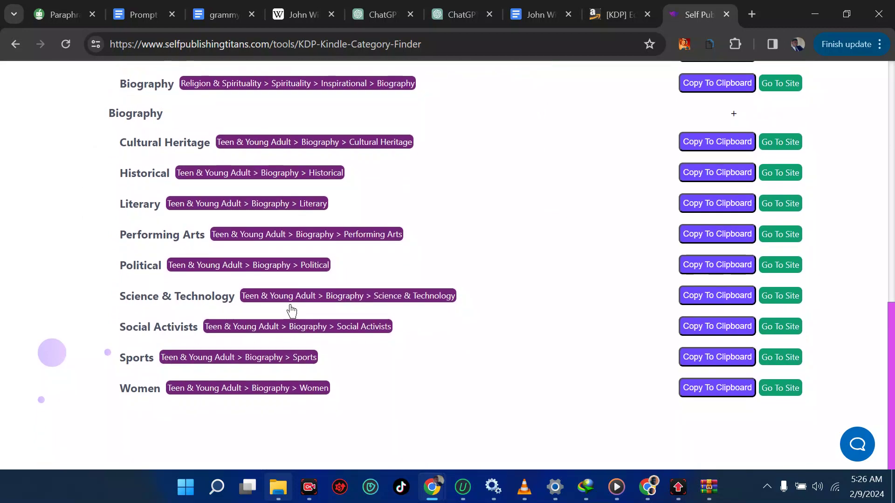
pyautogui.scroll(1, 291, 311)
# In the KDP eBook details, choose the category Biographies & Memoirs > Arts & Literature > Composers & Musicians with the Rock placement.
pyautogui.click(599, 9)
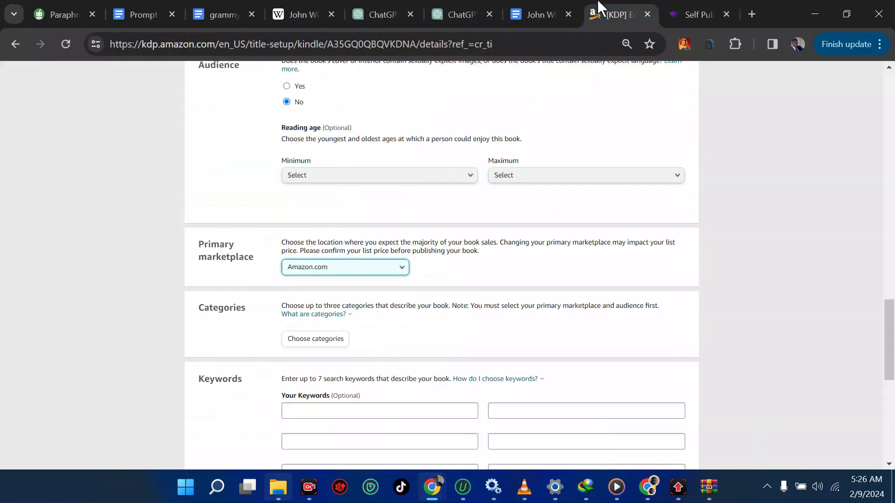
pyautogui.click(325, 340)
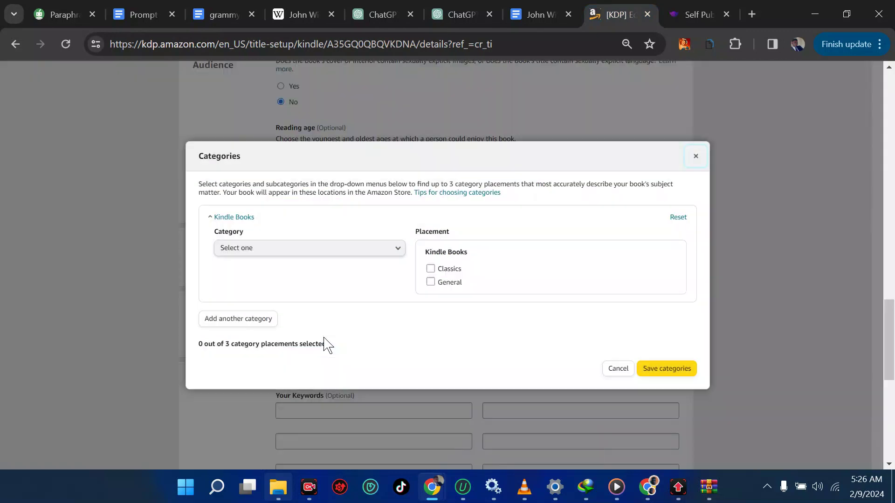
pyautogui.click(353, 256)
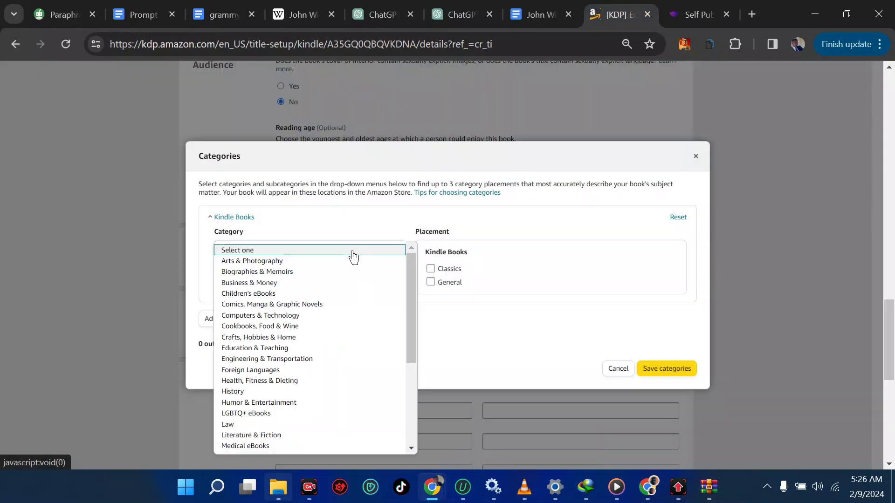
pyautogui.click(309, 273)
pyautogui.click(285, 285)
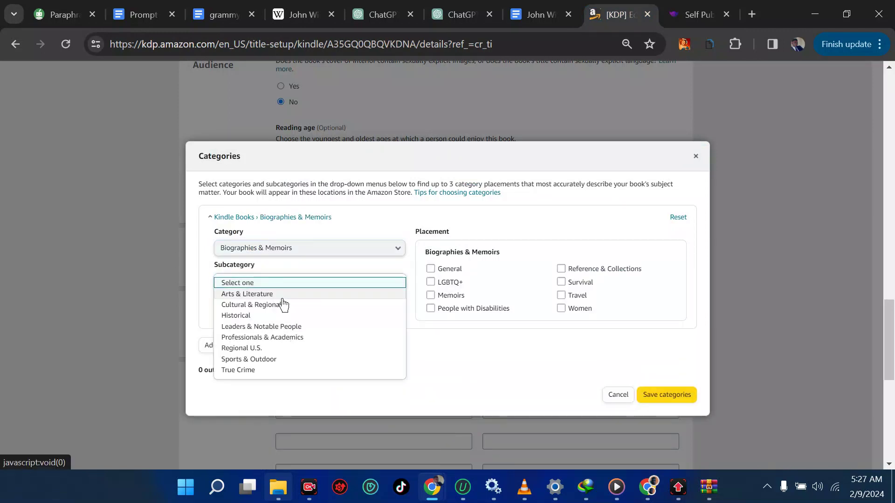
pyautogui.click(283, 297)
pyautogui.click(255, 317)
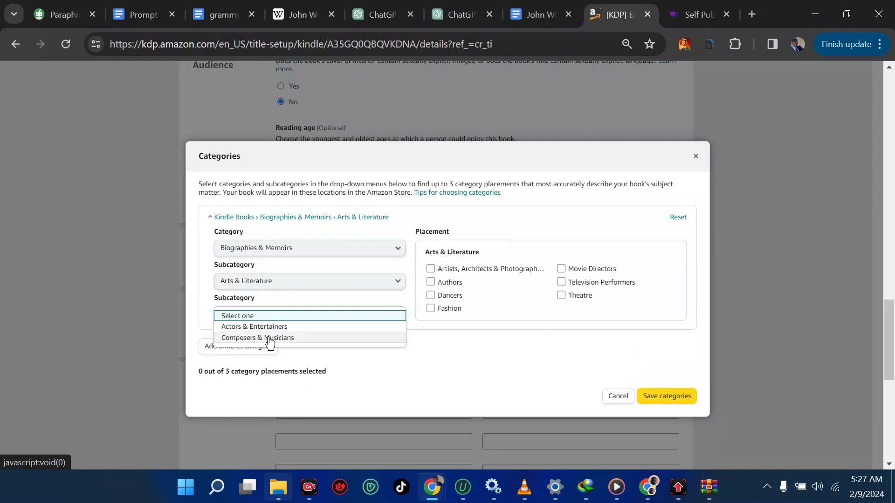
pyautogui.click(269, 338)
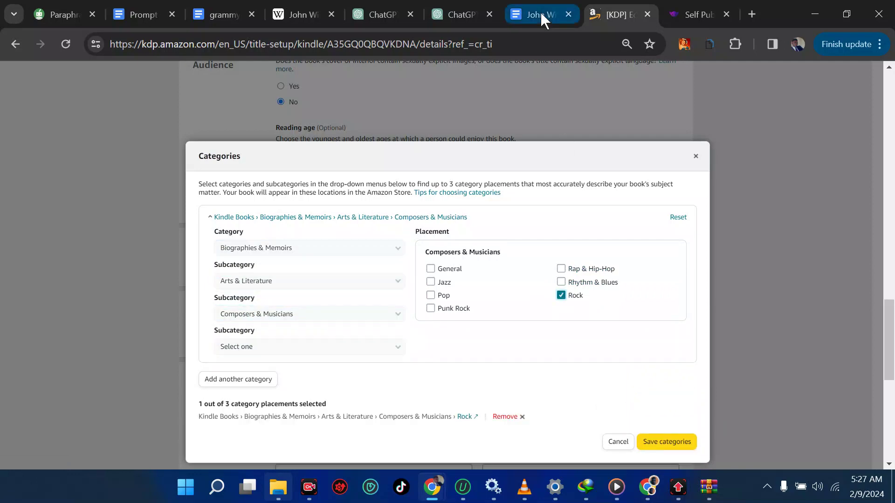
# Check the music genre noted for John Williams in the grammy award winners document.
pyautogui.click(213, 9)
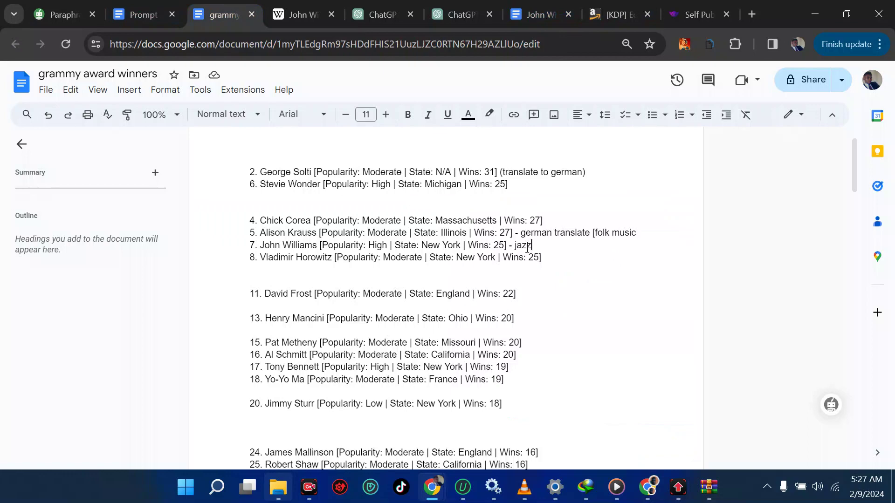
# In the KDP category selection, replace the Rock placement under Composers & Musicians with Jazz.
pyautogui.click(533, 15)
pyautogui.click(613, 13)
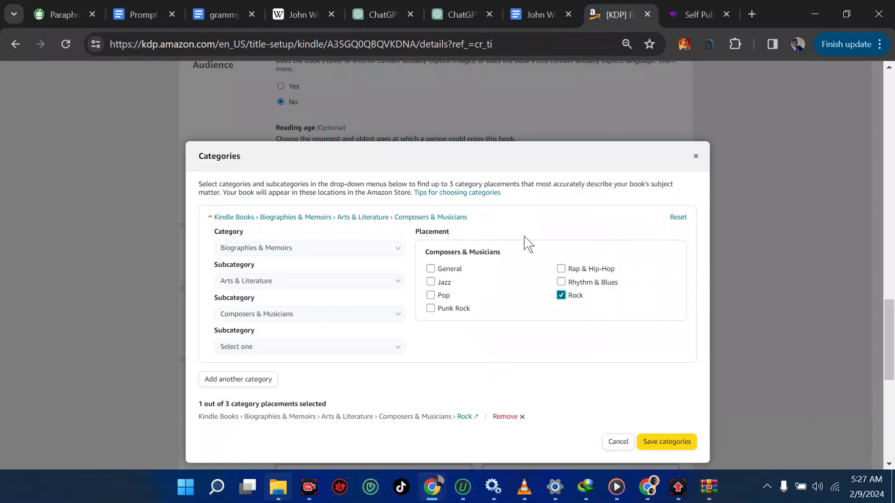
pyautogui.click(430, 283)
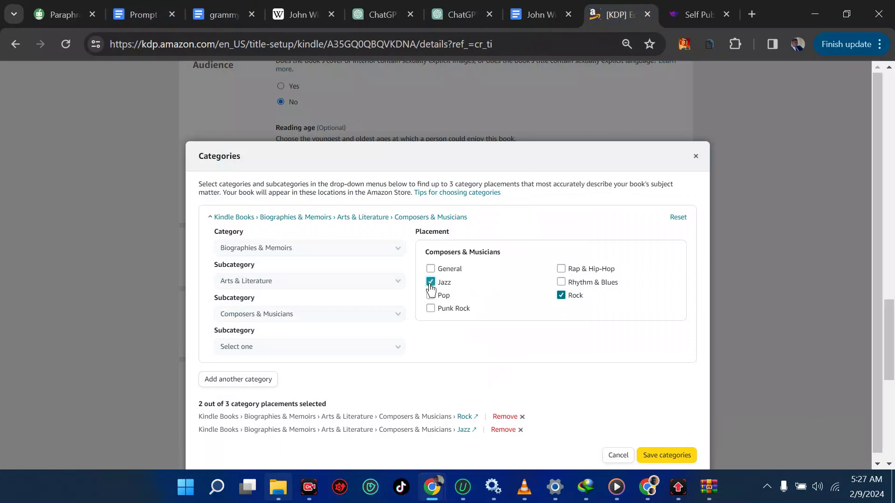
pyautogui.click(561, 296)
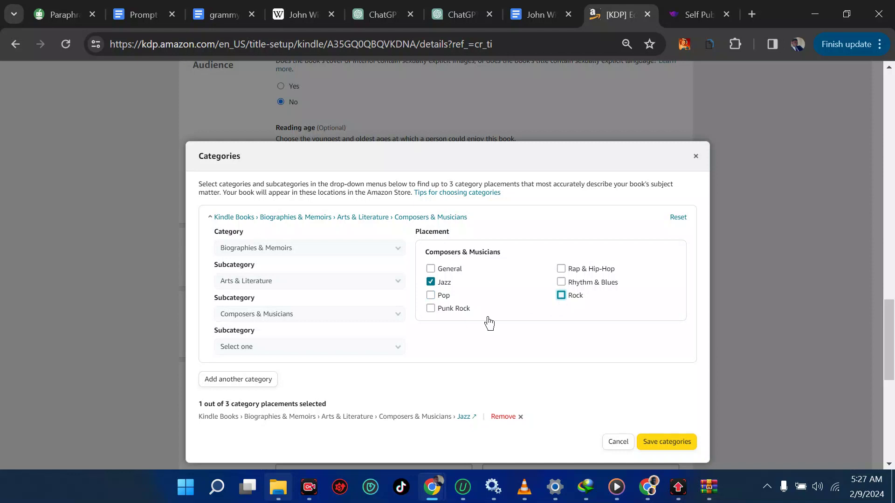
# Add a second category, Biographies & Memoirs > Arts & Literature, with the Television Performers placement.
pyautogui.click(252, 380)
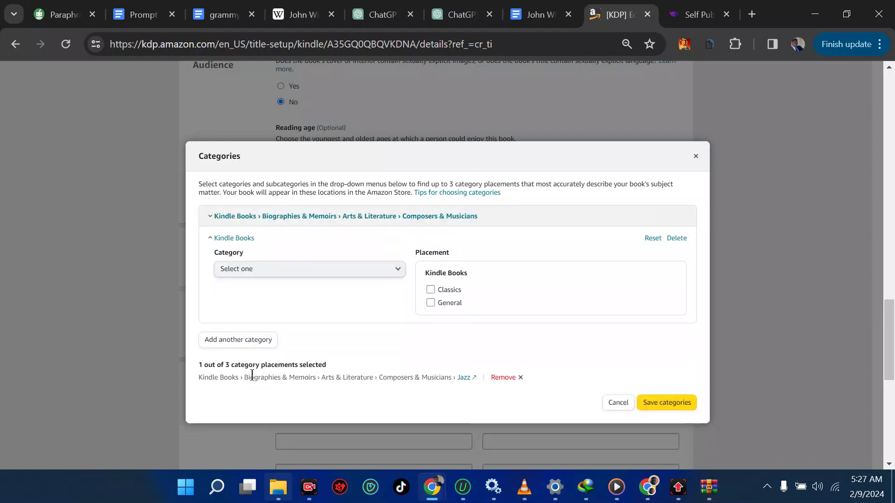
pyautogui.click(292, 275)
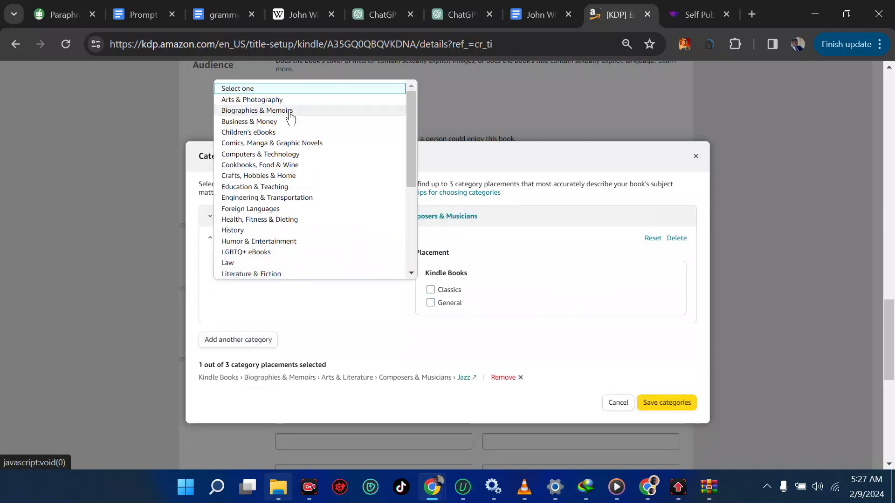
pyautogui.click(288, 112)
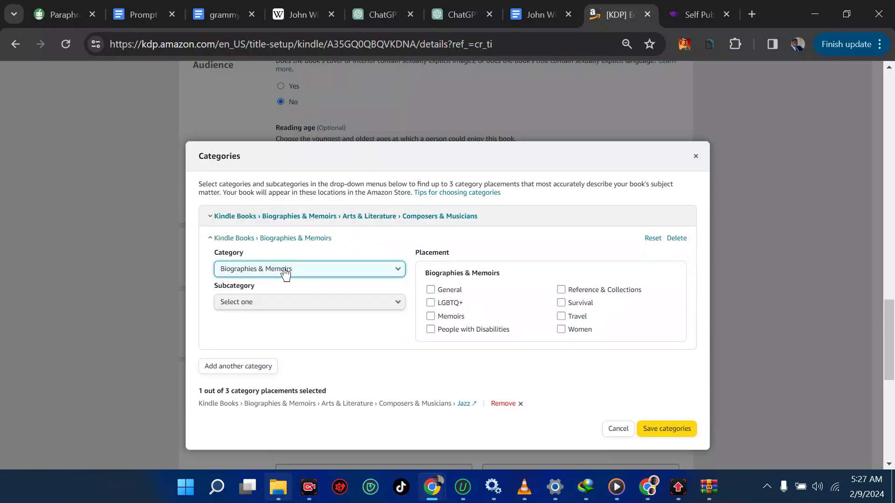
pyautogui.click(271, 309)
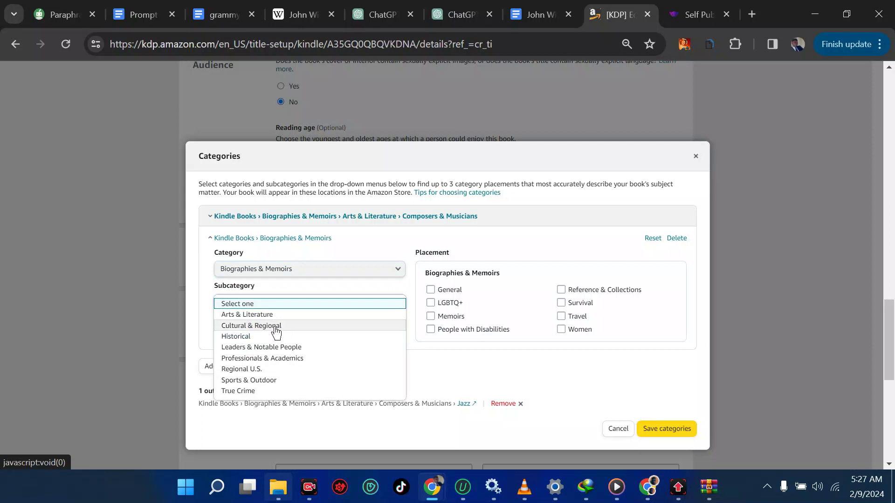
pyautogui.click(275, 315)
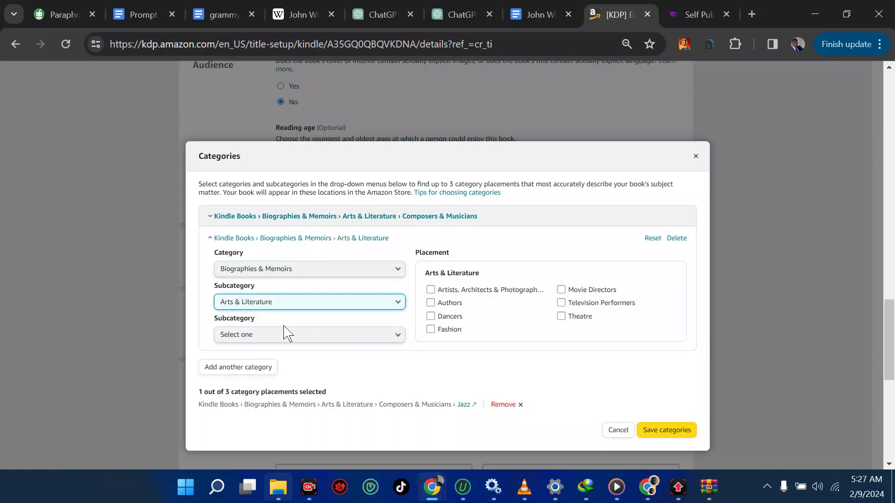
pyautogui.click(566, 309)
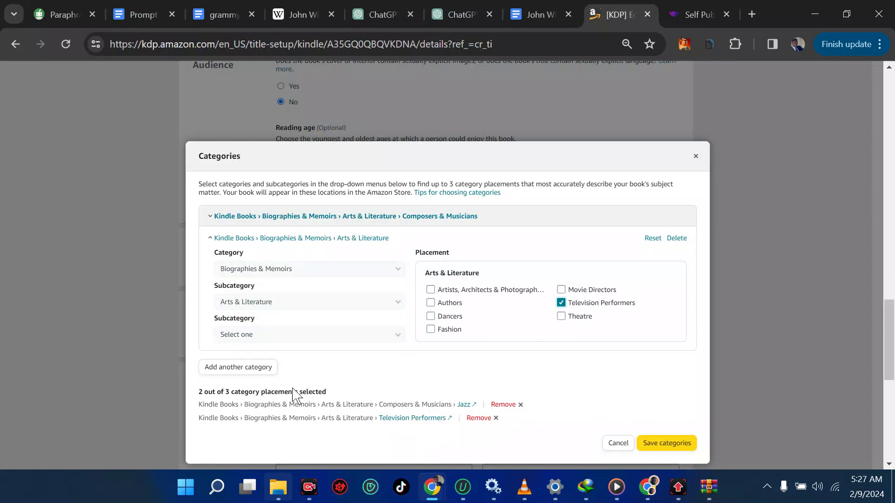
# Add a third category, Biographies & Memoirs > Arts & Literature > Actors & Entertainers, with the Actors & Actresses placement, and save the categories.
pyautogui.click(259, 368)
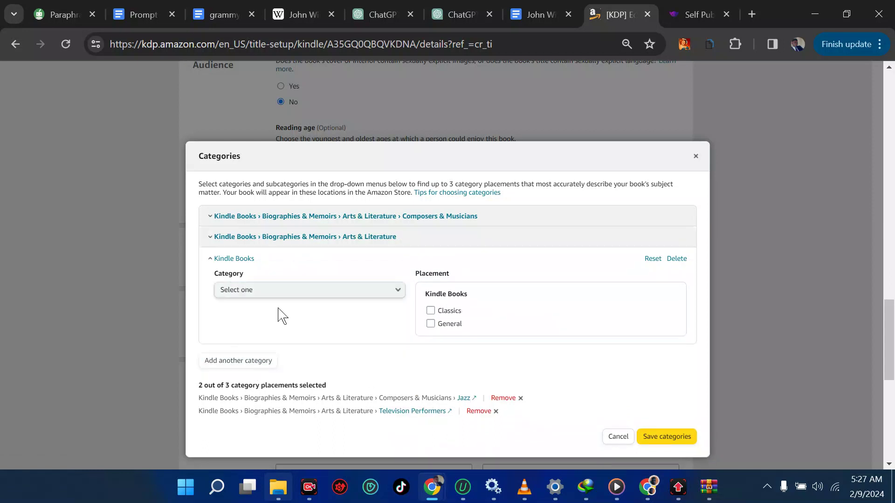
pyautogui.click(276, 292)
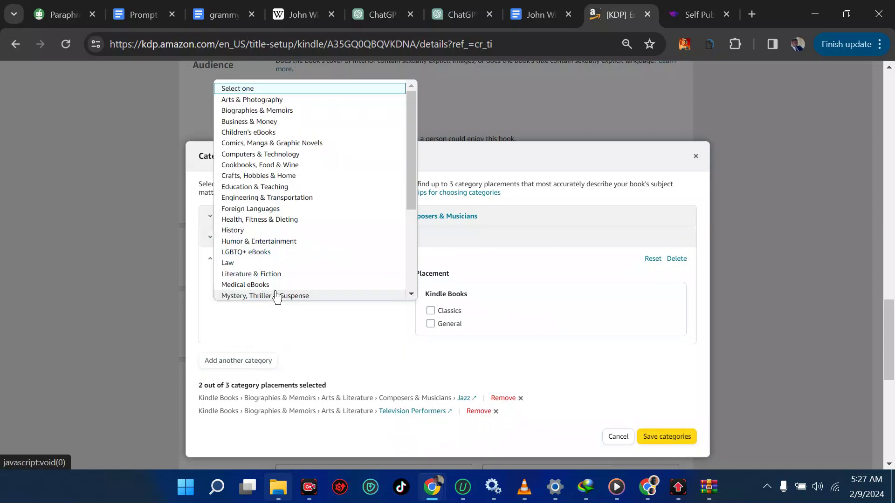
pyautogui.click(281, 111)
pyautogui.click(278, 325)
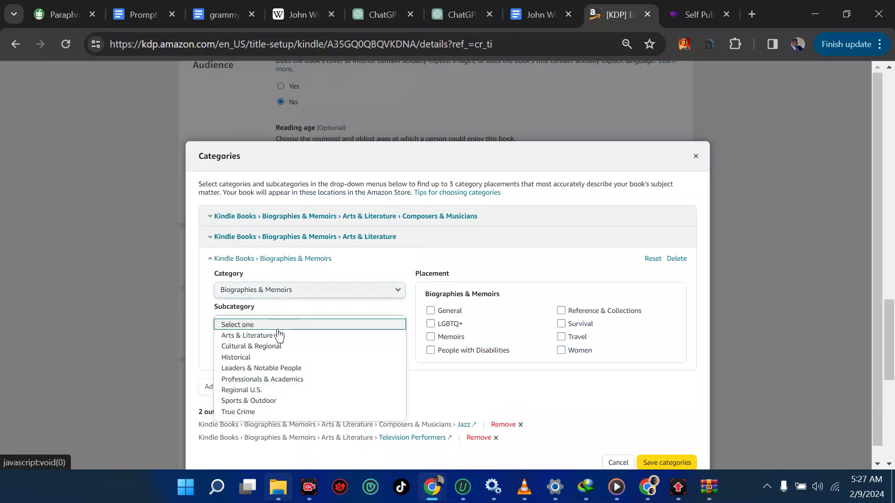
pyautogui.click(278, 336)
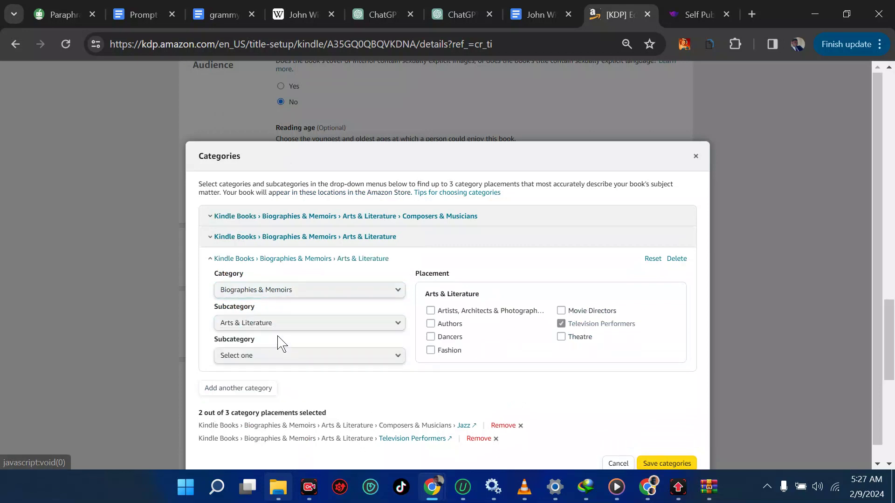
pyautogui.click(289, 363)
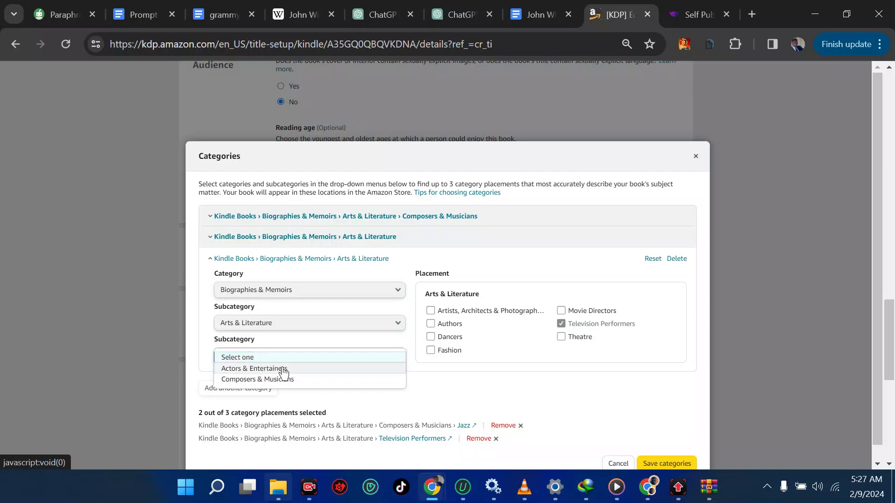
pyautogui.click(282, 369)
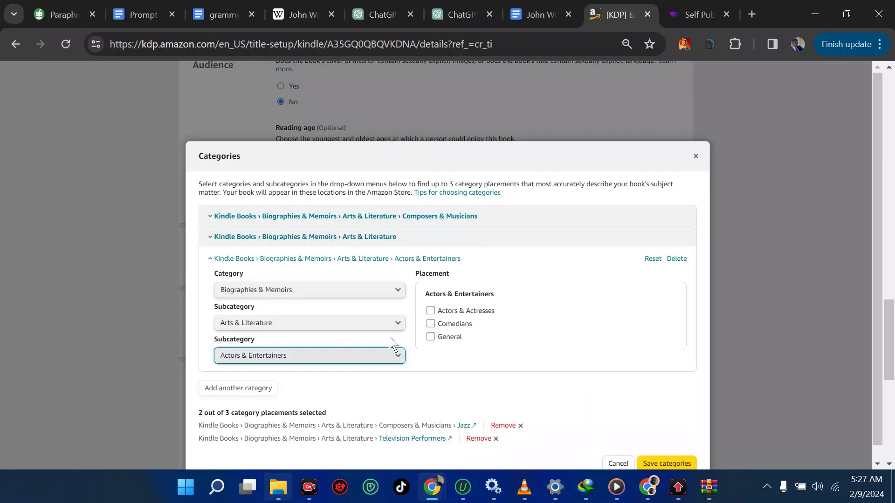
pyautogui.click(430, 311)
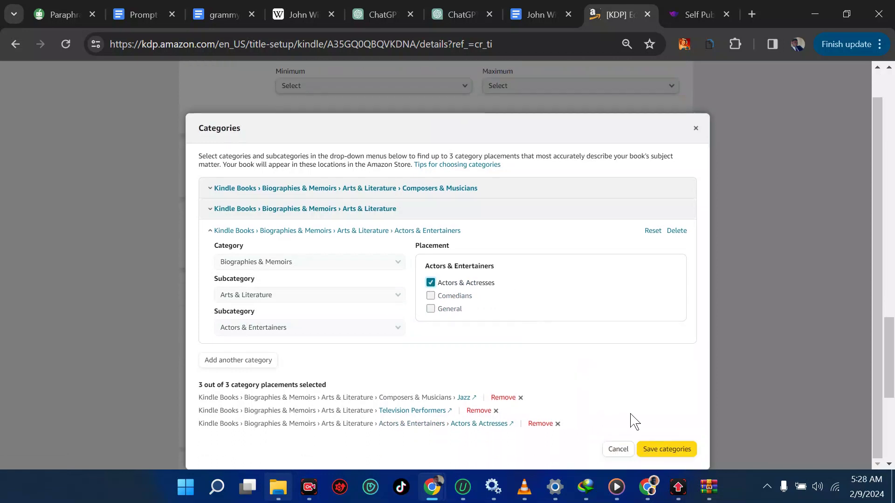
pyautogui.click(658, 449)
# Go to the book's empty keyword fields, and open amazon.com in place of the category finder page.
pyautogui.scroll(-4, 592, 391)
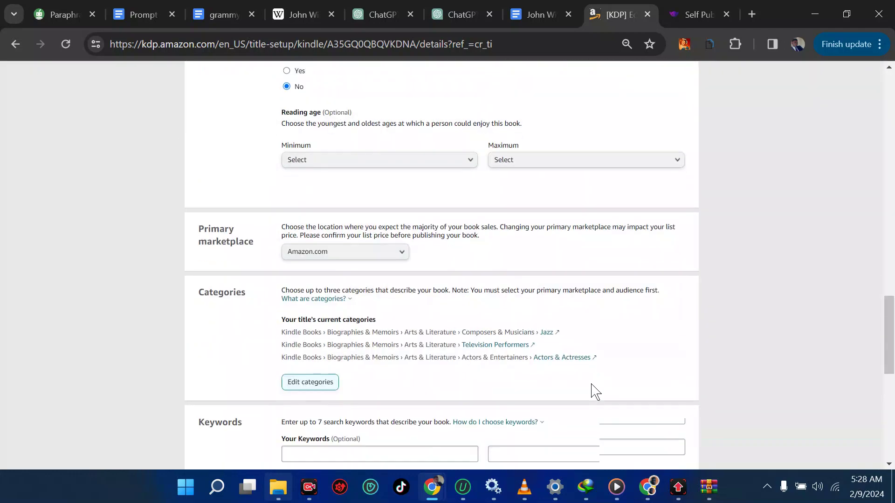
pyautogui.click(407, 279)
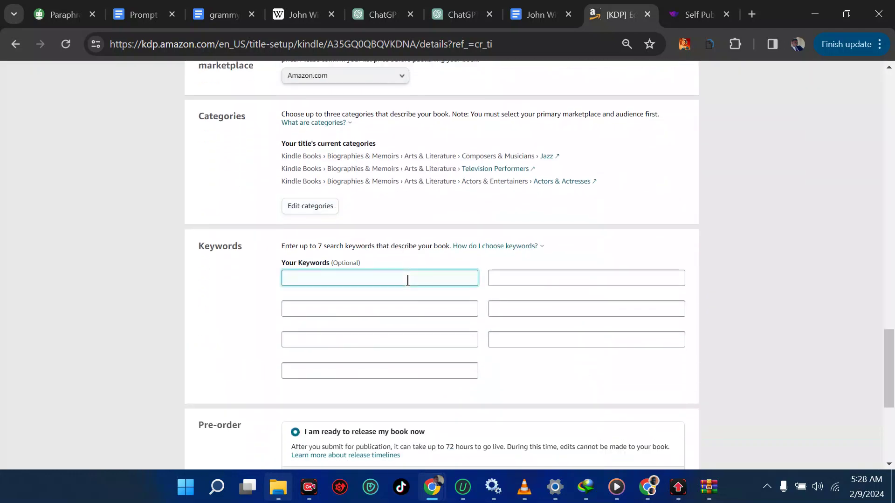
pyautogui.click(689, 14)
pyautogui.click(538, 42)
pyautogui.write('ama')
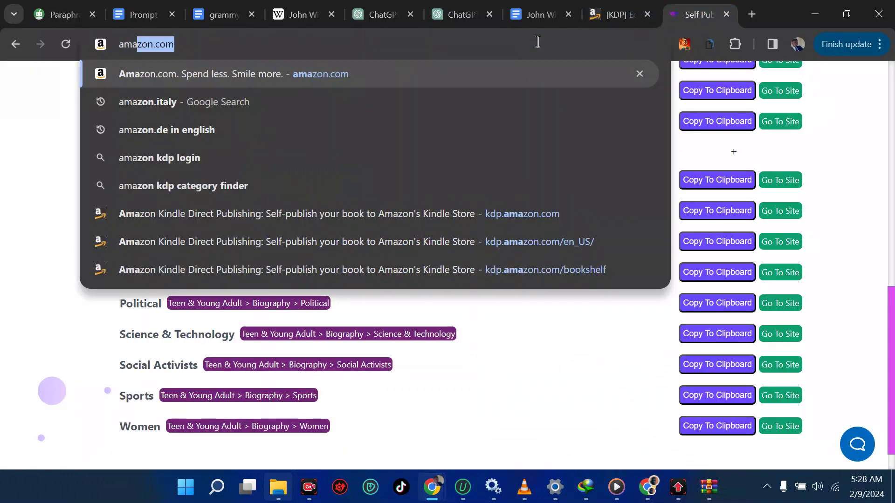
pyautogui.press('Return')
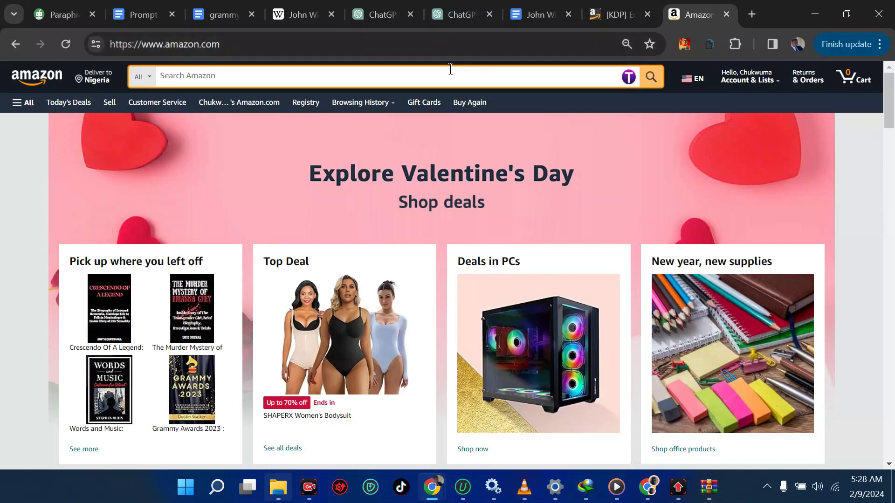
# Try to search the Amazon store for "children coloring book" while the home page is loading.
pyautogui.write('chiil')
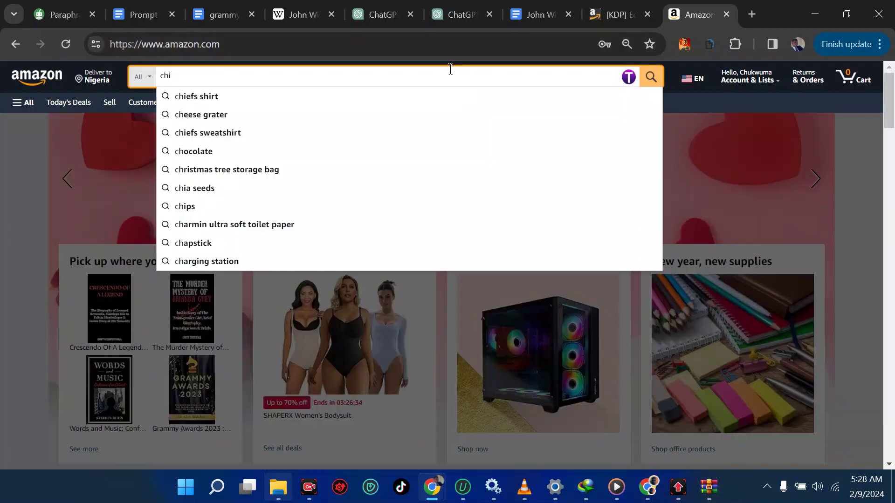
pyautogui.press('BackSpace')
pyautogui.press('BackSpace')
pyautogui.write('dre')
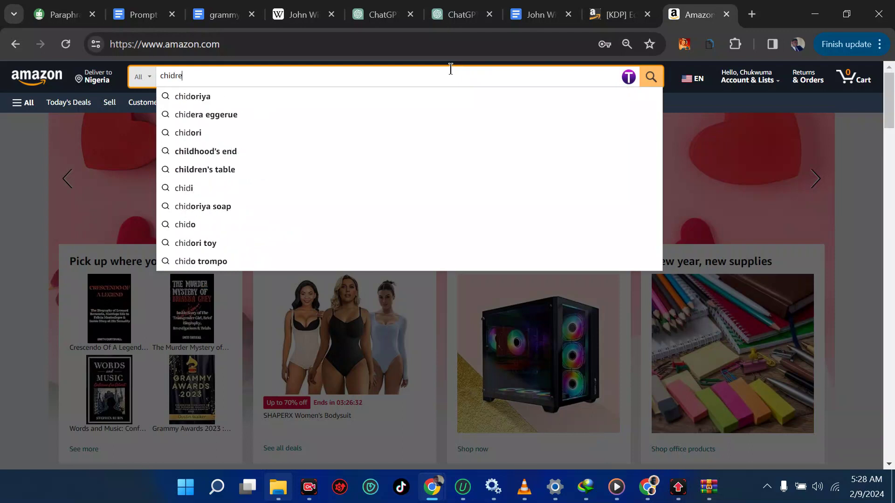
pyautogui.write('n coloring book')
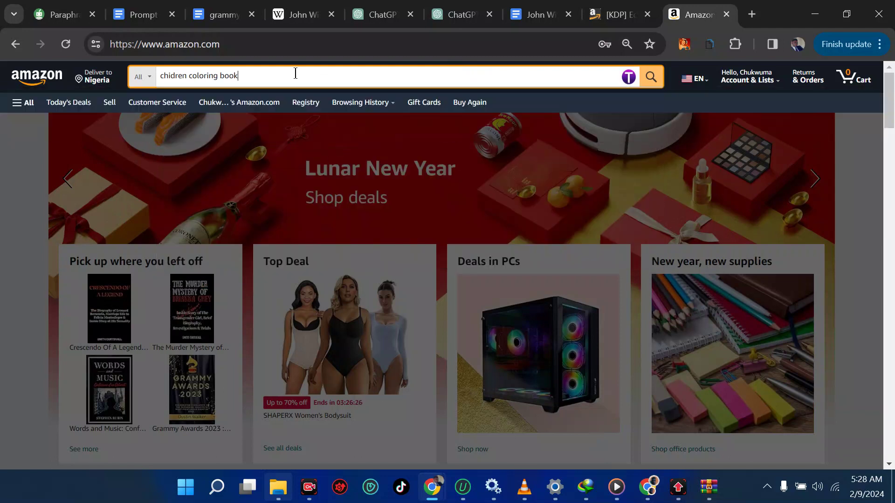
pyautogui.press('Return')
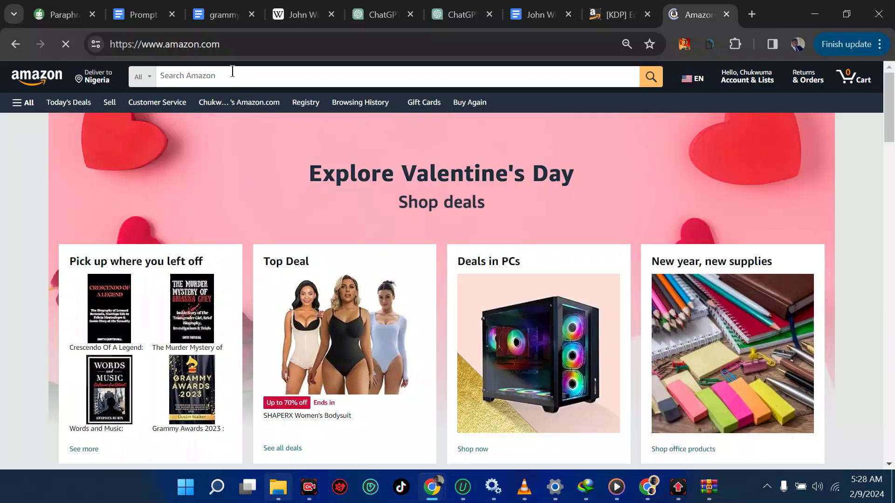
pyautogui.click(223, 75)
pyautogui.write('ch')
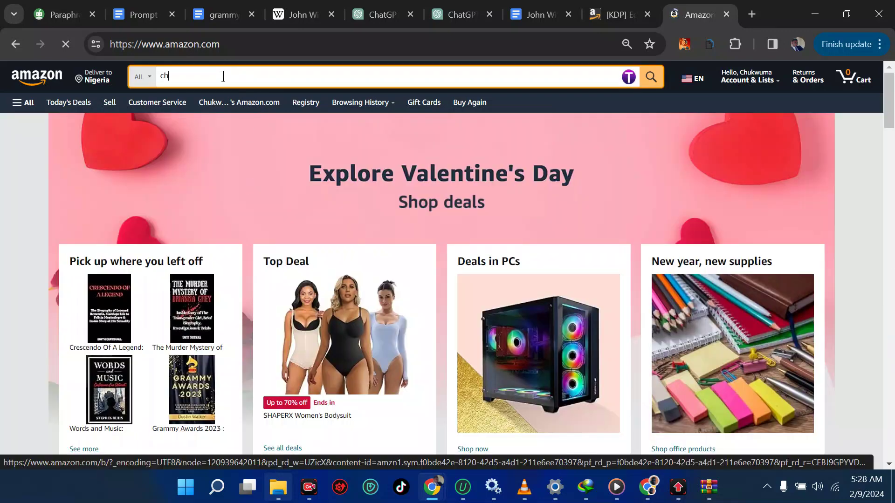
pyautogui.write('ildren col')
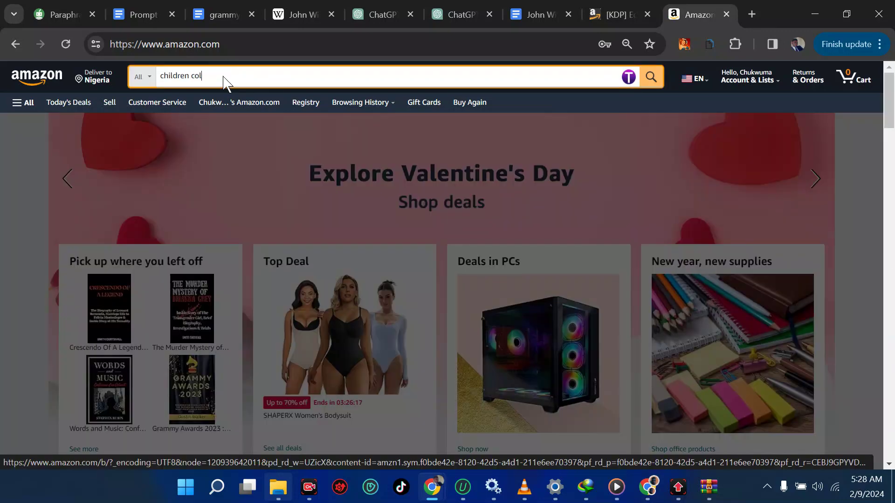
pyautogui.write('oring book')
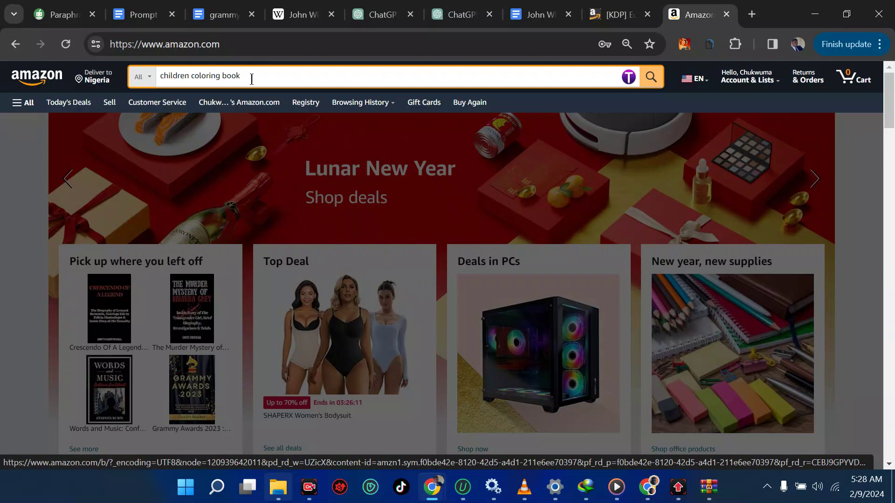
pyautogui.press('Return')
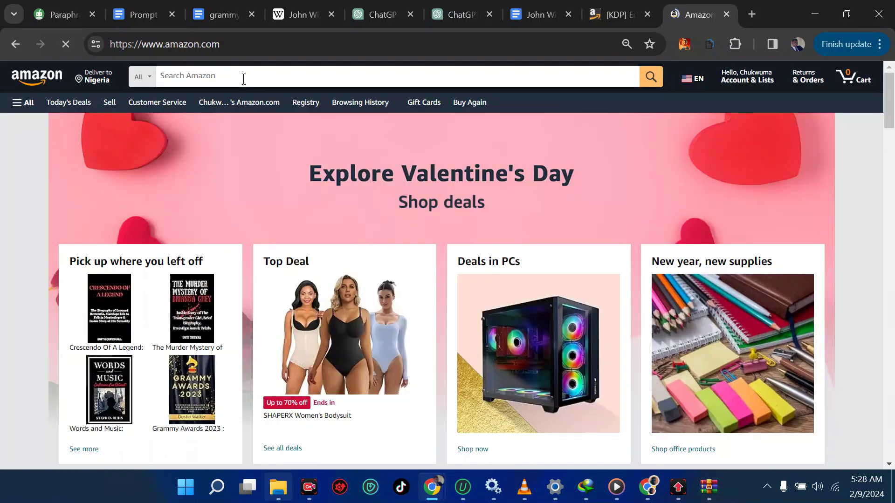
# Search the Amazon store for "children coloring book" and review the related search suggestions for keyword ideas.
pyautogui.click(271, 76)
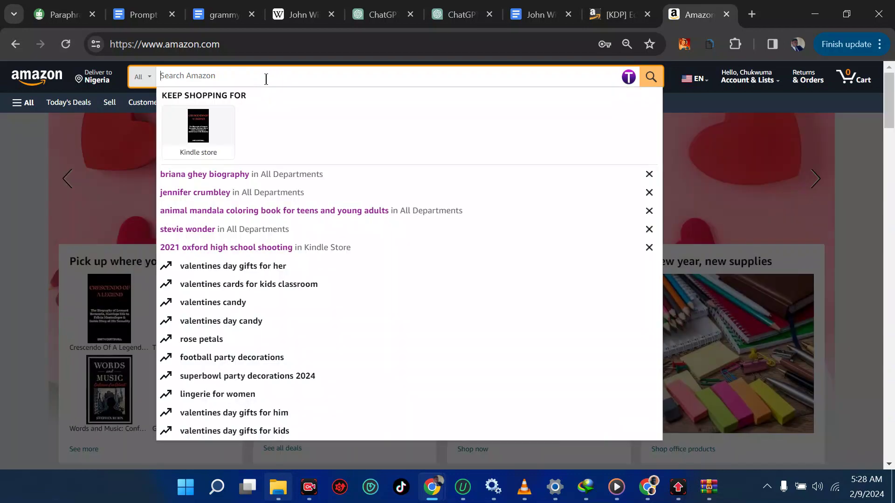
pyautogui.write('child')
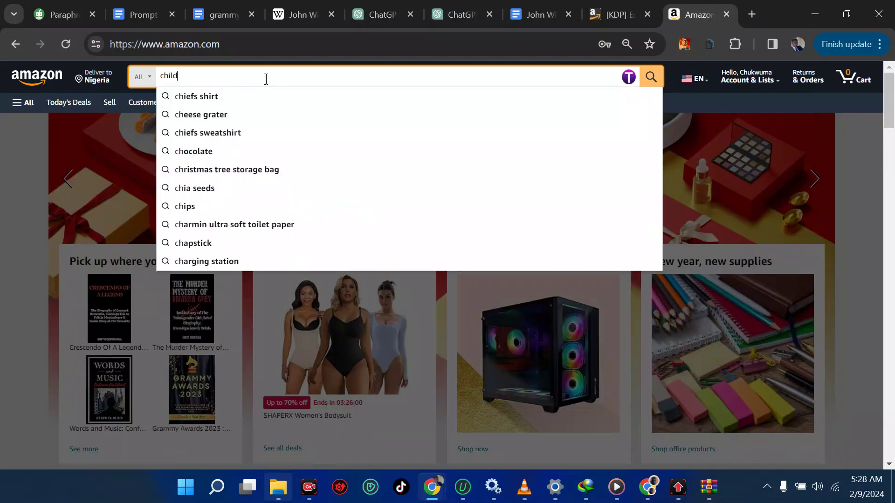
pyautogui.write('ren coloring book')
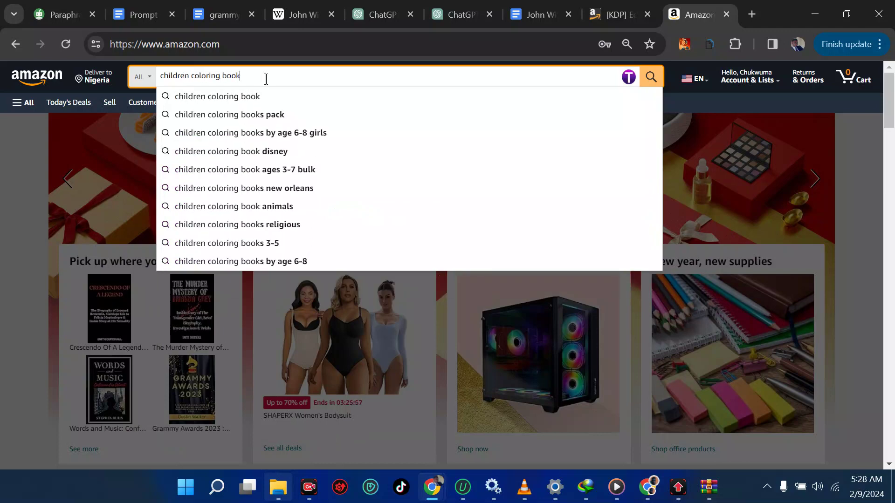
pyautogui.press('Return')
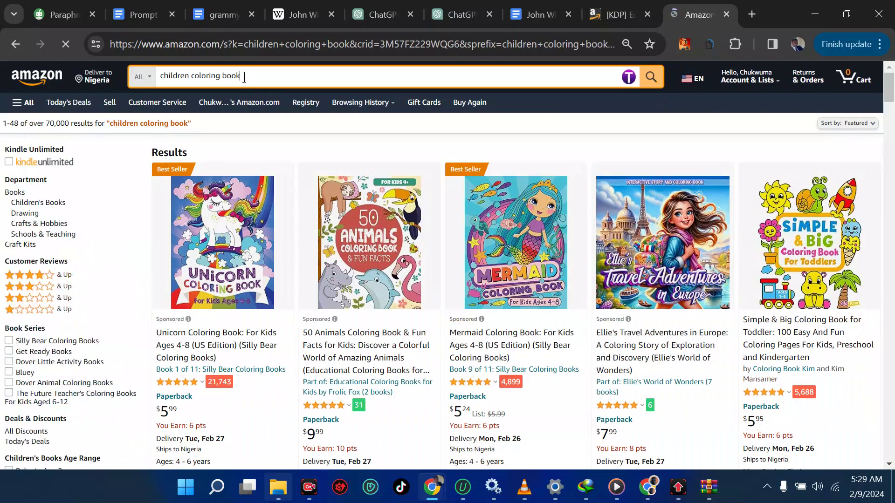
pyautogui.click(244, 78)
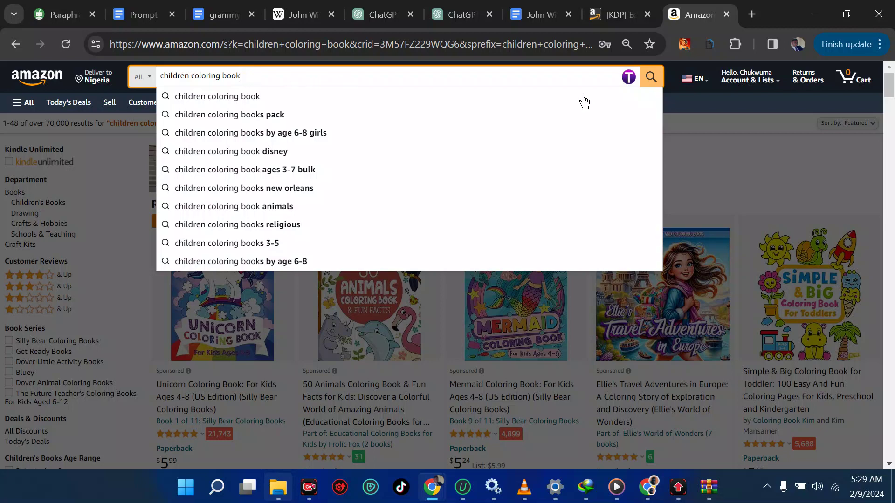
pyautogui.click(704, 147)
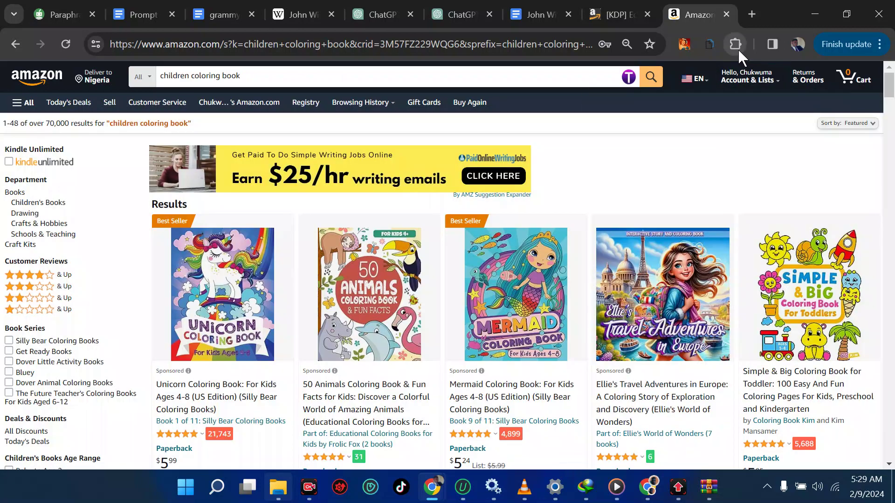
# Open the Titans Quick View browser extension and switch it on.
pyautogui.click(735, 45)
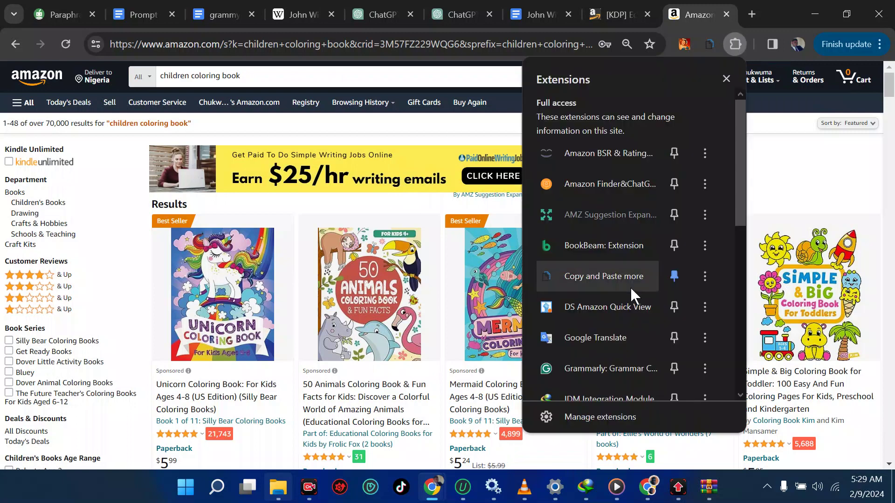
pyautogui.scroll(-5, 630, 286)
pyautogui.scroll(-3, 630, 295)
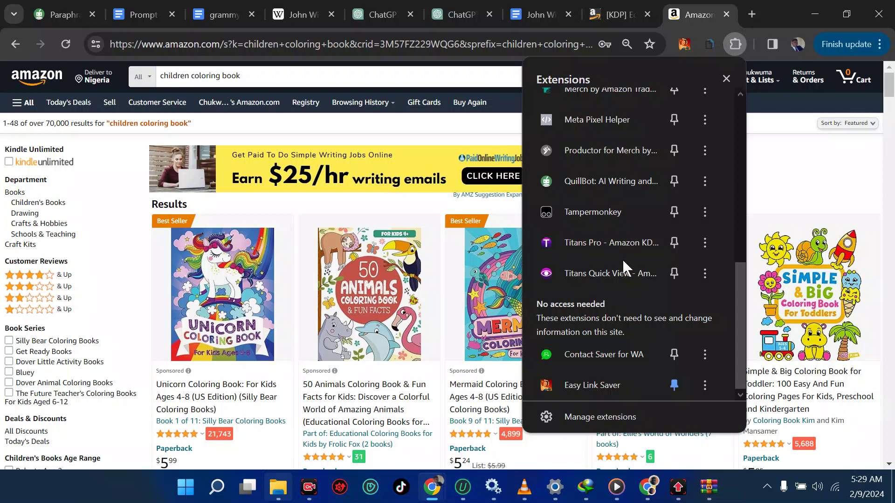
pyautogui.click(588, 273)
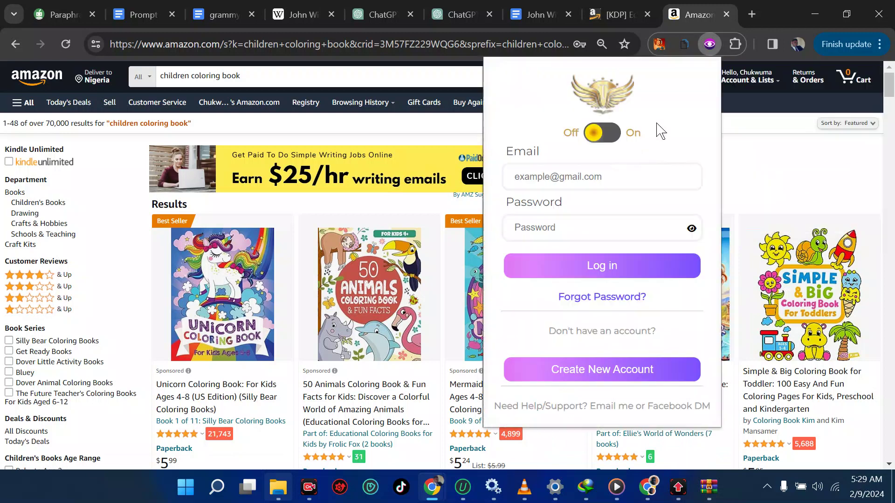
pyautogui.click(612, 144)
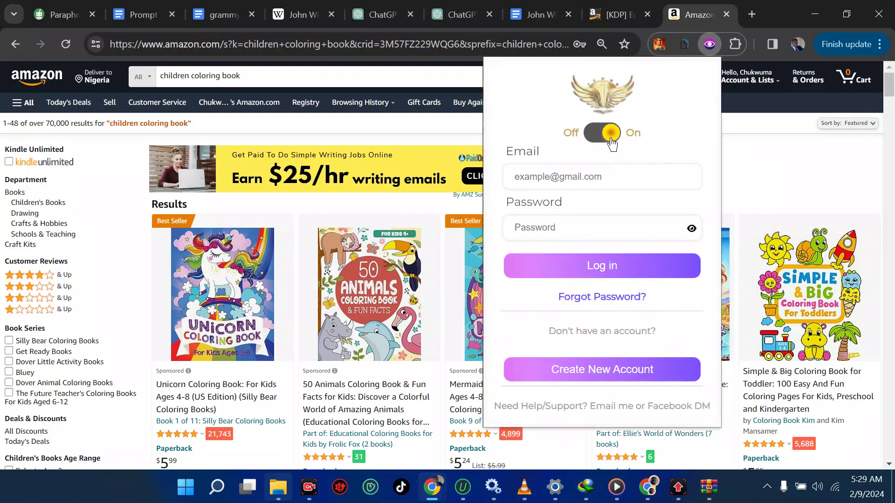
# Log in to Titans Quick View with the account e-mail and password, and close the extension's popup.
pyautogui.click(594, 180)
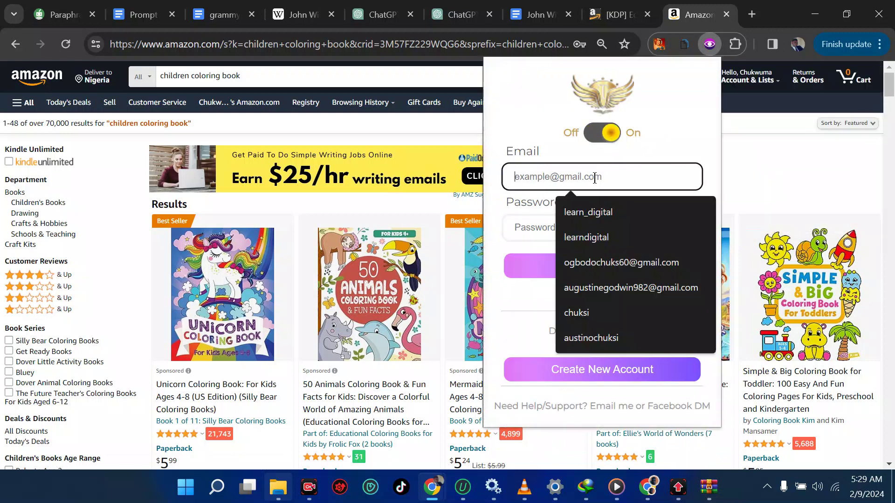
pyautogui.click(610, 261)
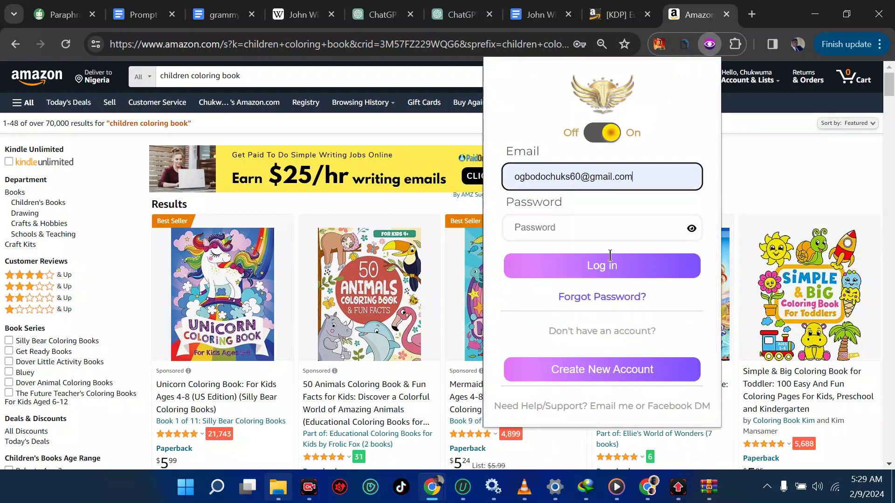
pyautogui.click(575, 229)
pyautogui.write('••')
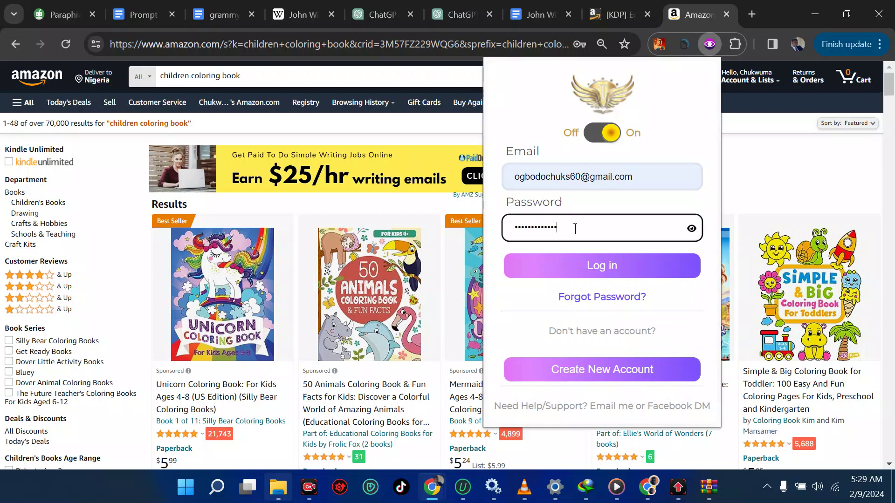
pyautogui.press('BackSpace')
pyautogui.press('BackSpace')
pyautogui.press('BackSpace')
pyautogui.press('BackSpace')
pyautogui.press('BackSpace')
pyautogui.press('BackSpace')
pyautogui.press('BackSpace')
pyautogui.press('BackSpace')
pyautogui.press('BackSpace')
pyautogui.press('BackSpace')
pyautogui.press('BackSpace')
pyautogui.press('BackSpace')
pyautogui.write('•')
pyautogui.click(591, 262)
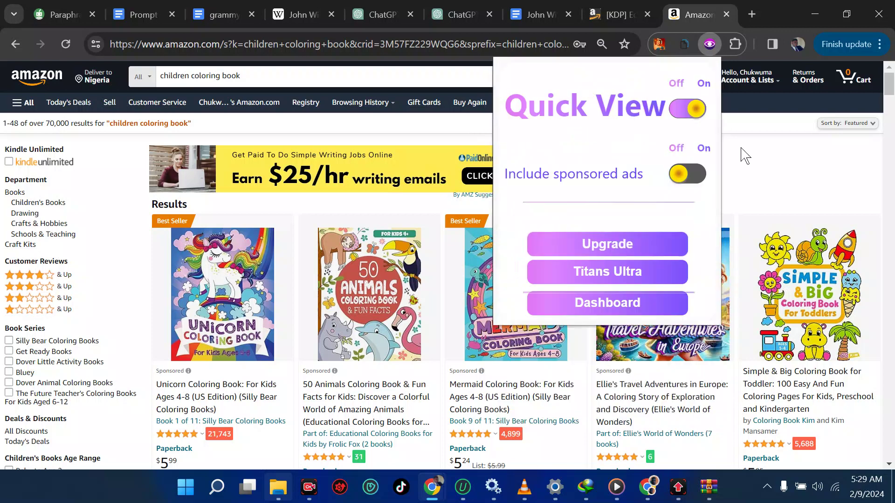
pyautogui.click(691, 183)
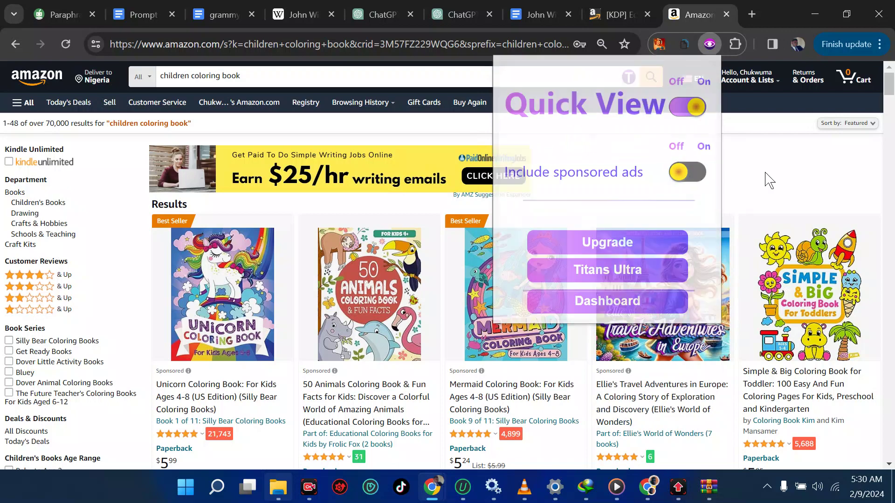
# Rerun the Amazon search for "children coloring book" and check the search suggestions again.
pyautogui.click(327, 73)
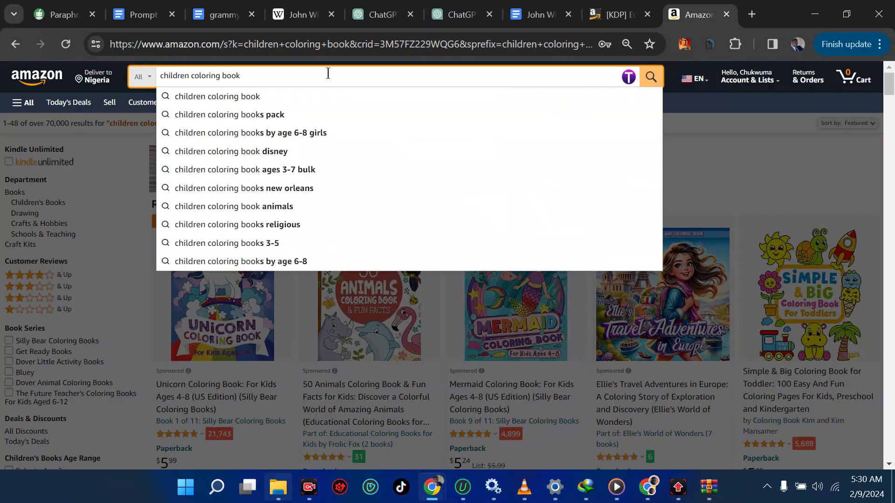
pyautogui.press('Return')
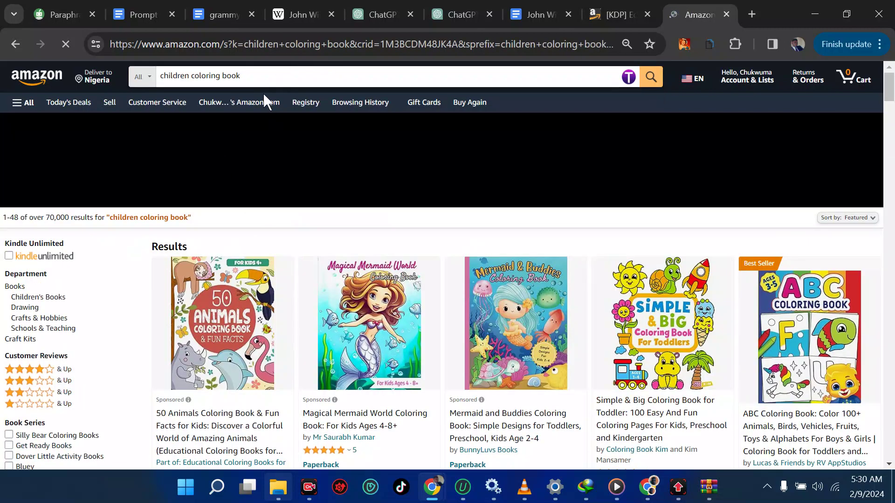
pyautogui.click(246, 75)
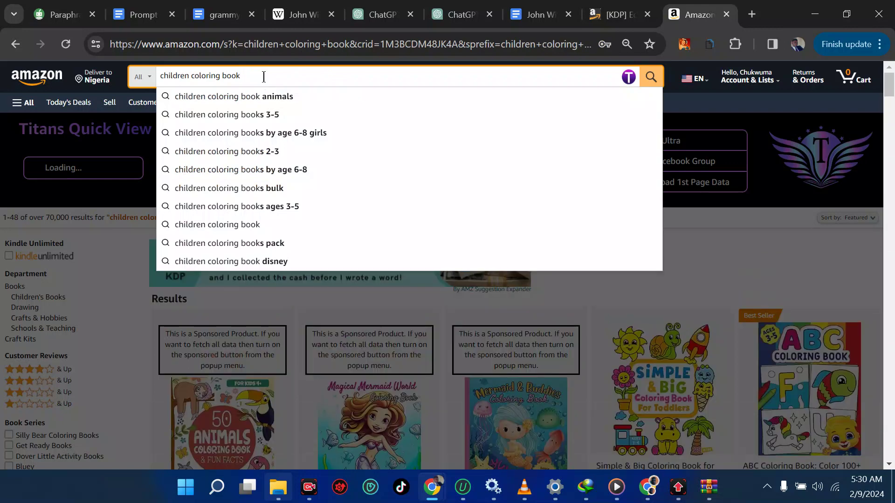
# Find AMZ Suggestion Expander among the installed extensions, open its Chrome Web Store page and review the overview.
pyautogui.click(734, 45)
pyautogui.scroll(-5, 642, 244)
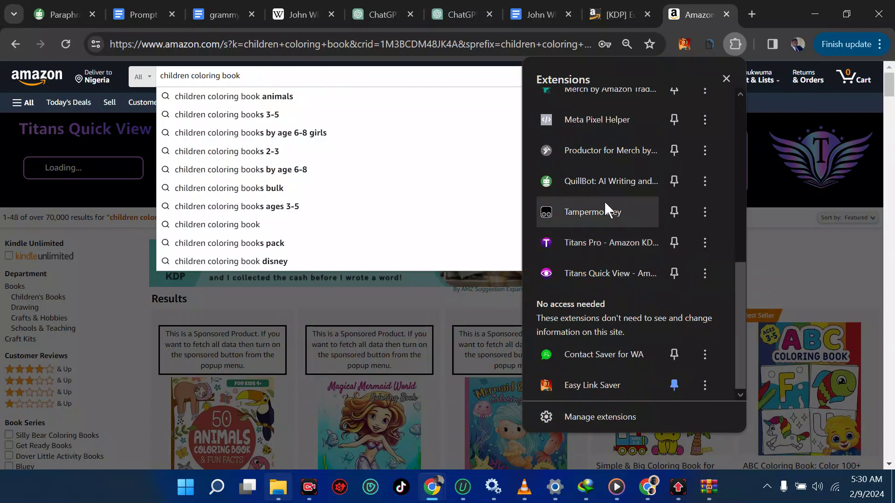
pyautogui.scroll(5, 604, 201)
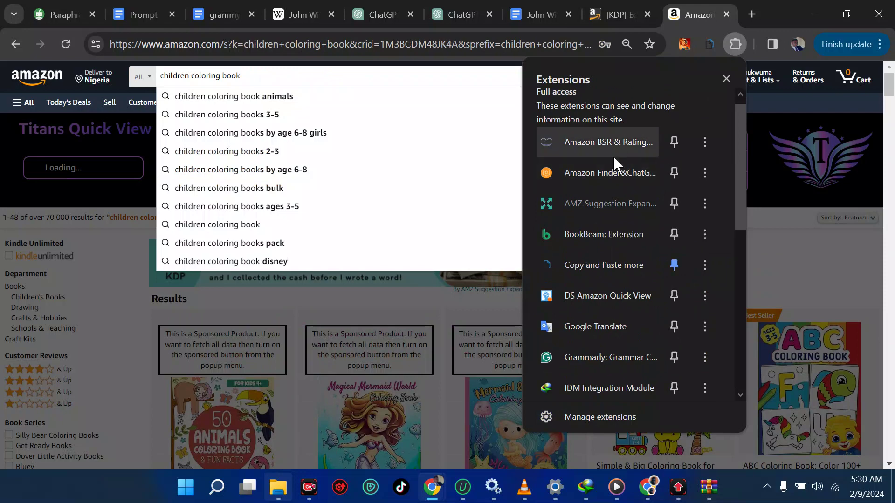
pyautogui.click(705, 203)
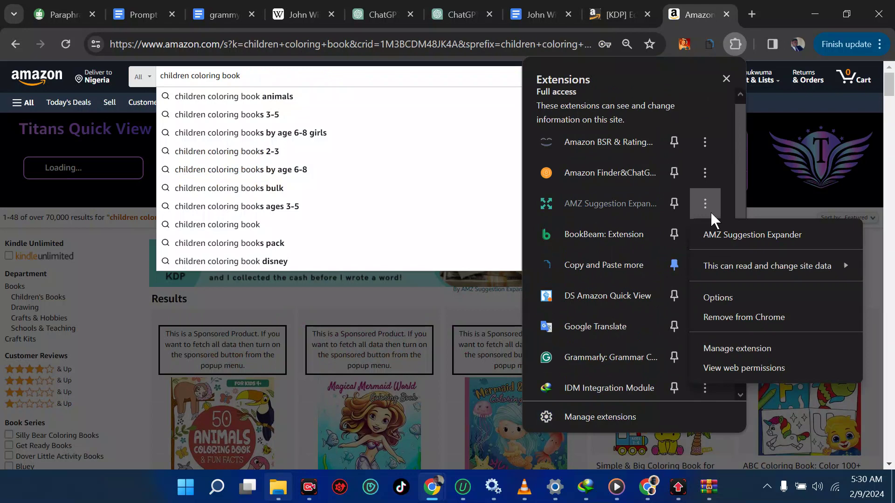
pyautogui.click(636, 163)
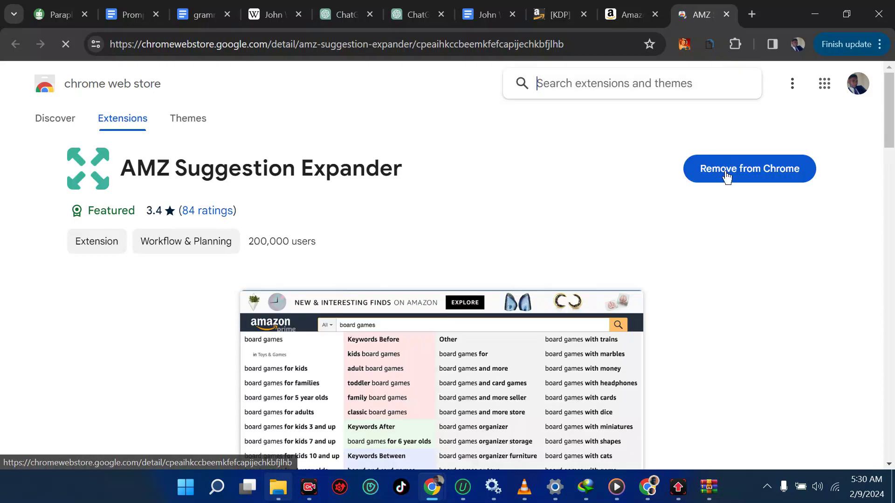
pyautogui.scroll(-15, 620, 215)
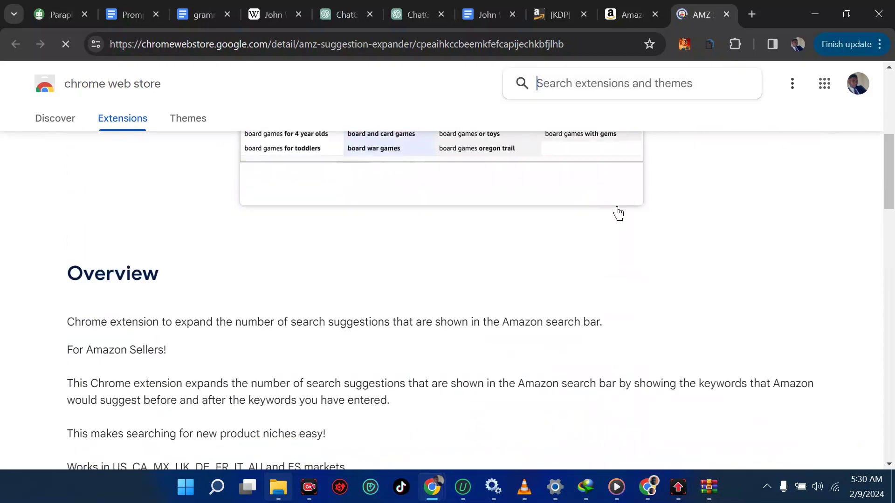
pyautogui.scroll(15, 620, 215)
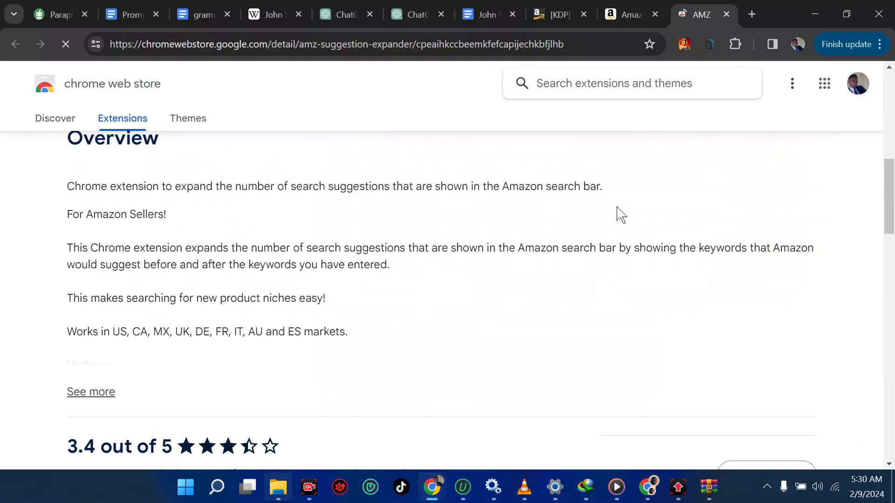
pyautogui.click(247, 173)
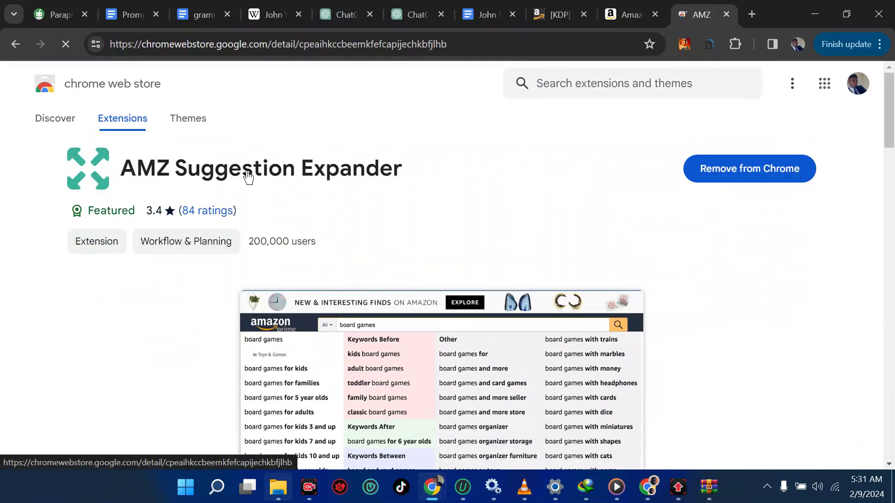
# Check the book's keyword fields on the KDP details page and return to the Amazon search results page.
pyautogui.click(621, 17)
pyautogui.click(568, 19)
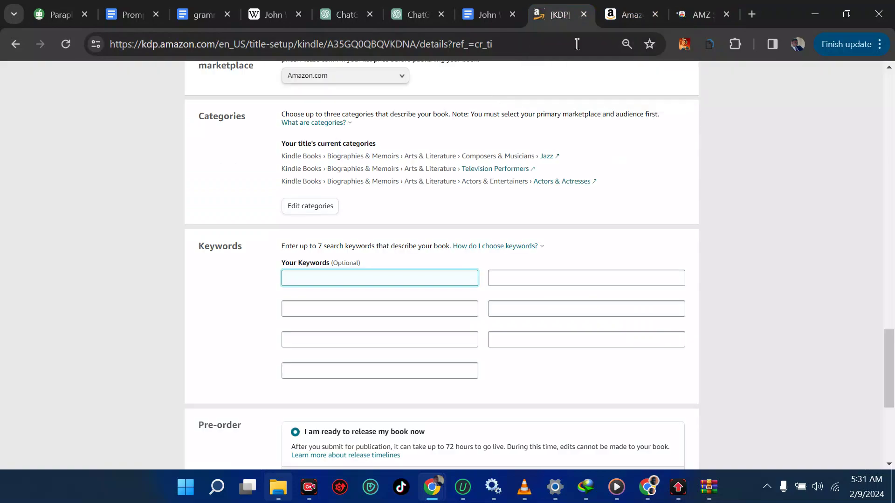
pyautogui.click(625, 14)
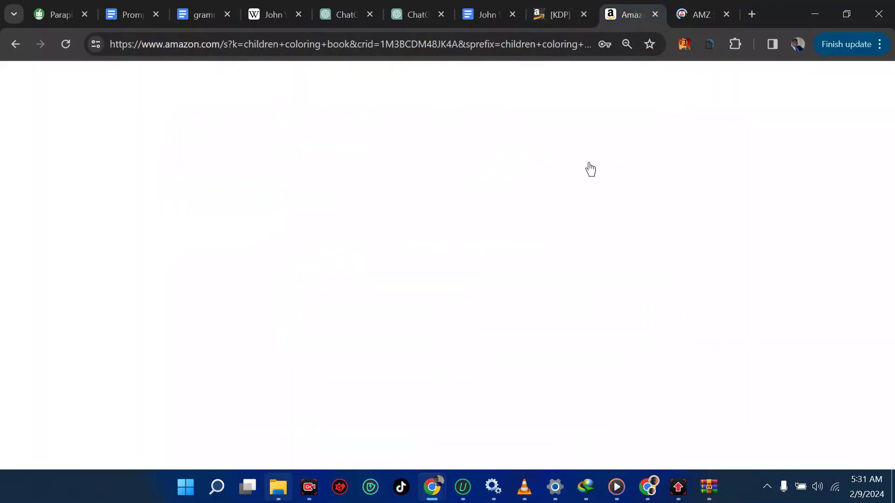
pyautogui.click(486, 46)
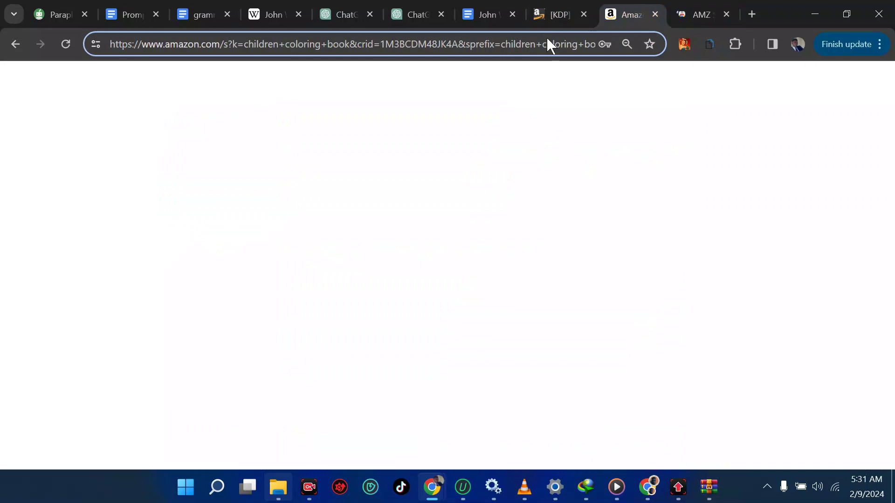
# Open amazon.com in place of the AMZ Suggestion Expander store page and get its product search ready for input.
pyautogui.click(681, 13)
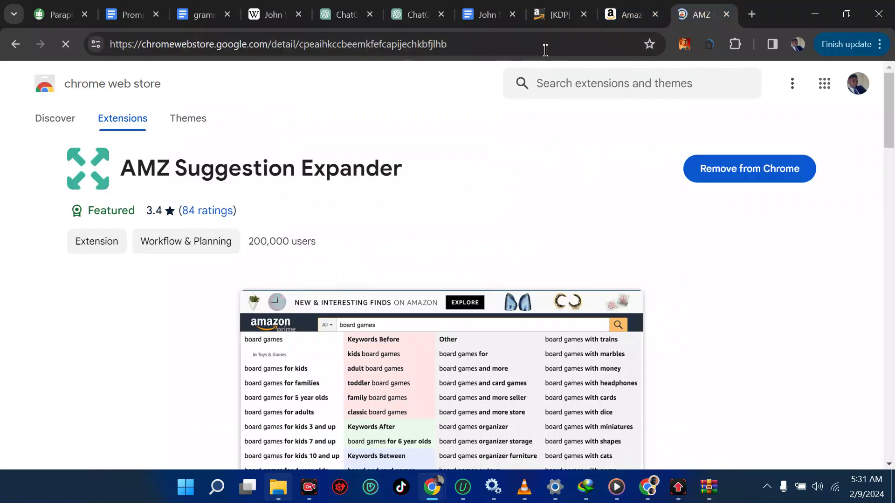
pyautogui.click(540, 47)
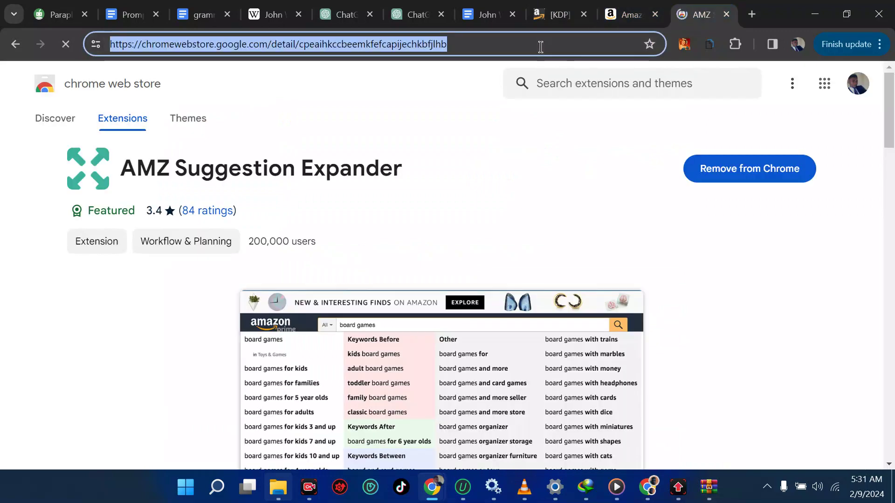
pyautogui.write('amazon.com')
pyautogui.press('Return')
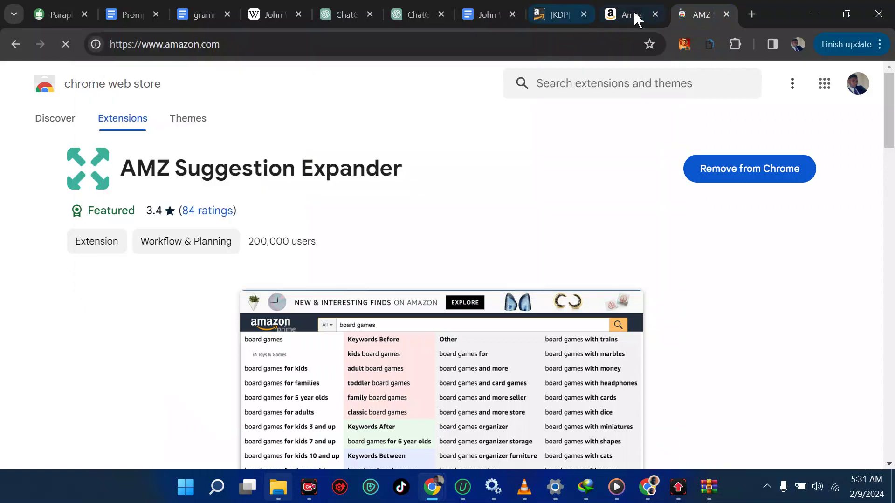
pyautogui.click(636, 16)
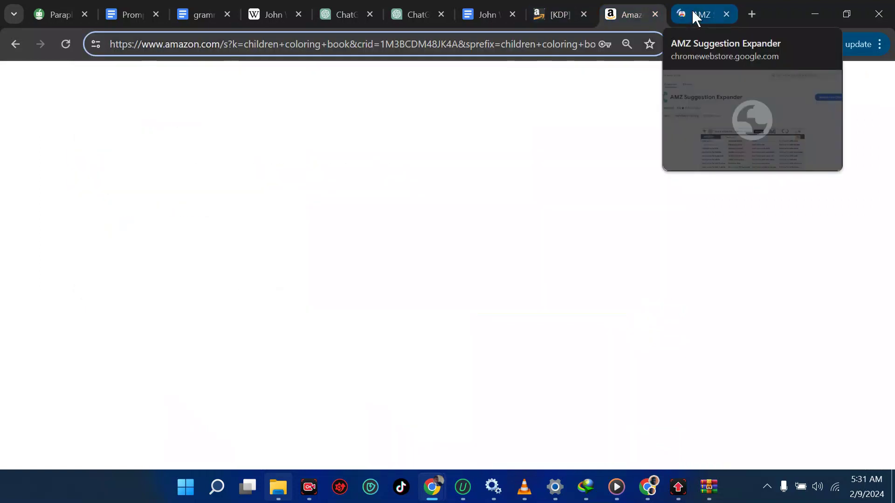
pyautogui.click(695, 15)
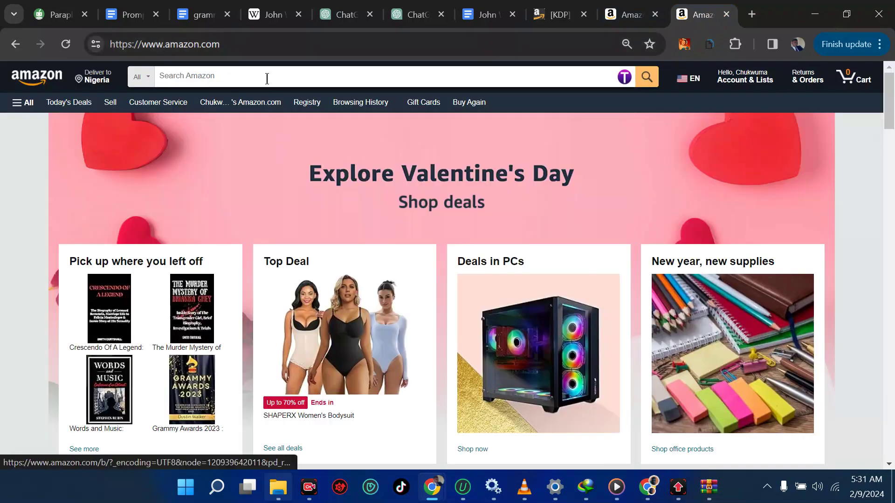
pyautogui.click(267, 78)
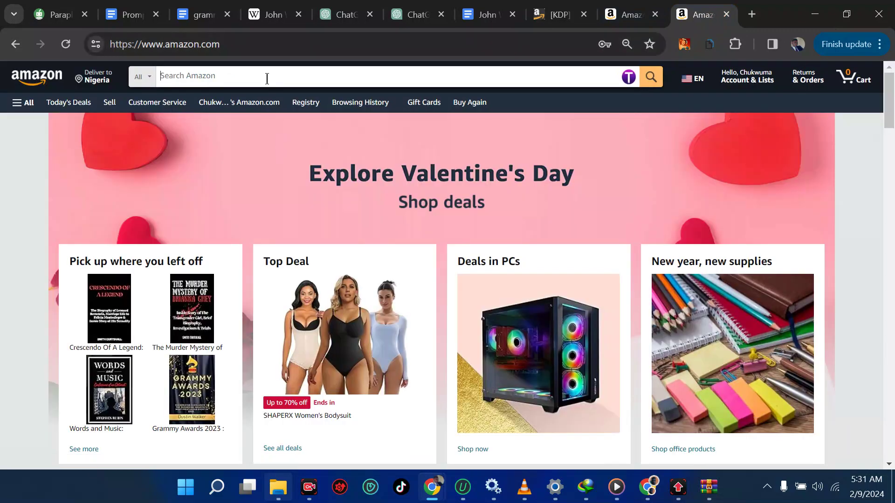
# Copy the prompt asking for long tail keywords Amazon shoppers would use from the "Prompt for Paraphrasing Like a Pro using Chat" document.
pyautogui.click(411, 16)
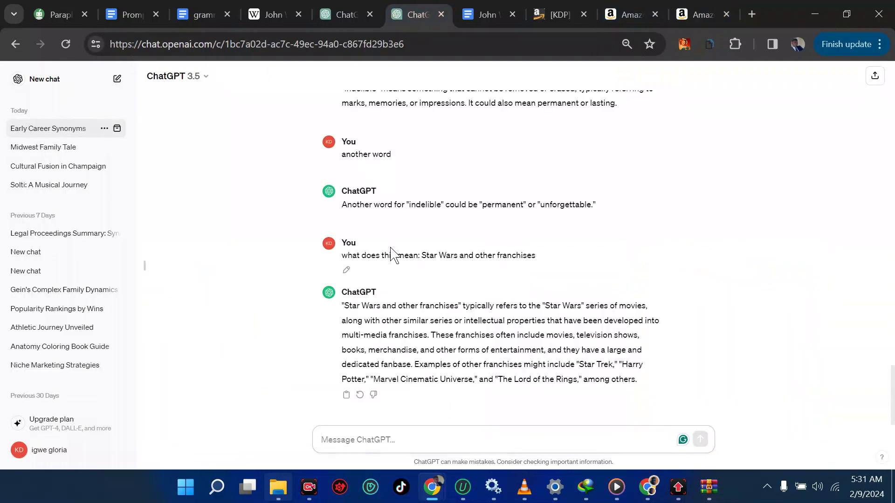
pyautogui.click(205, 17)
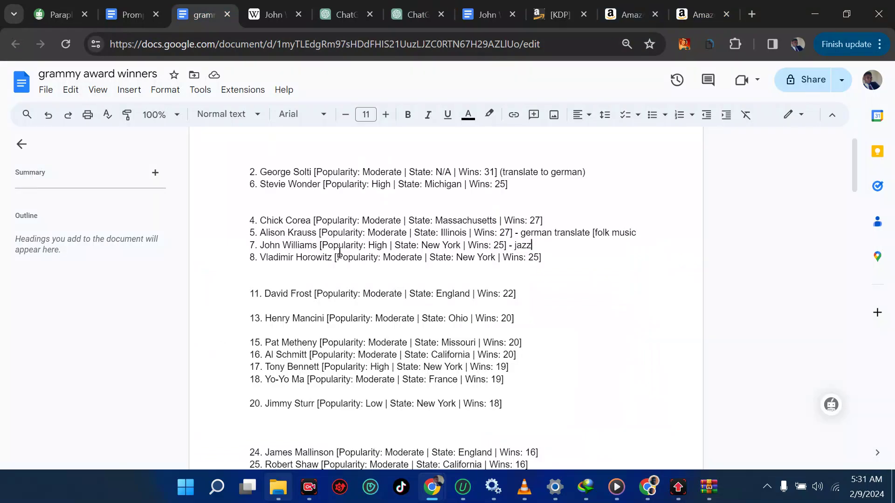
pyautogui.click(134, 9)
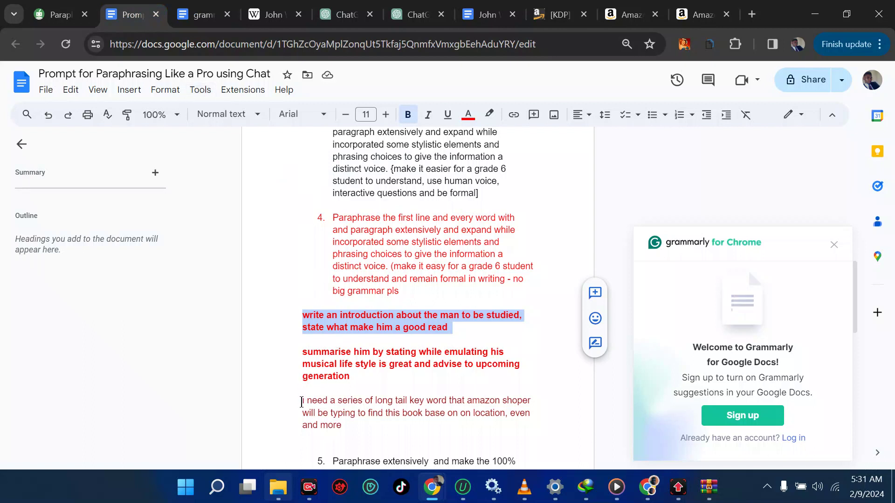
pyautogui.moveTo(301, 401); pyautogui.dragTo(350, 425)
pyautogui.hotkey('ctrl', 'c')
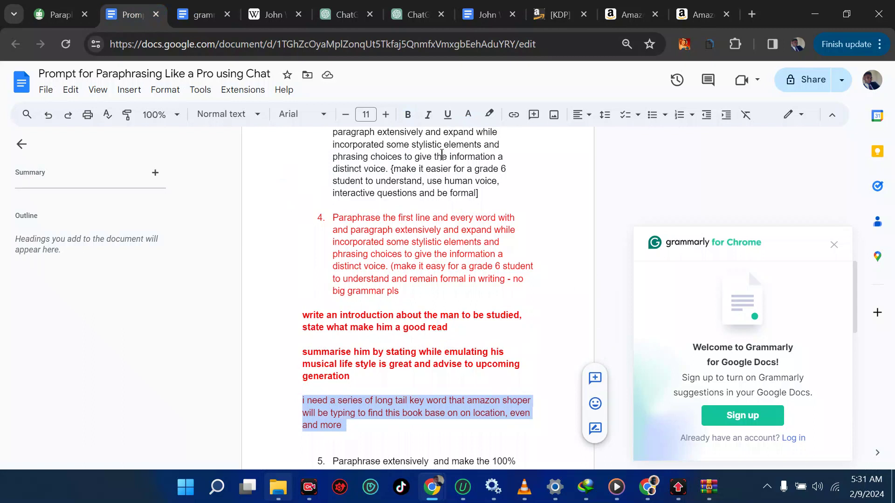
# Ask ChatGPT for seven long tail keywords Amazon shoppers would use to find a book called "children coloring books" and review the reply.
pyautogui.click(485, 14)
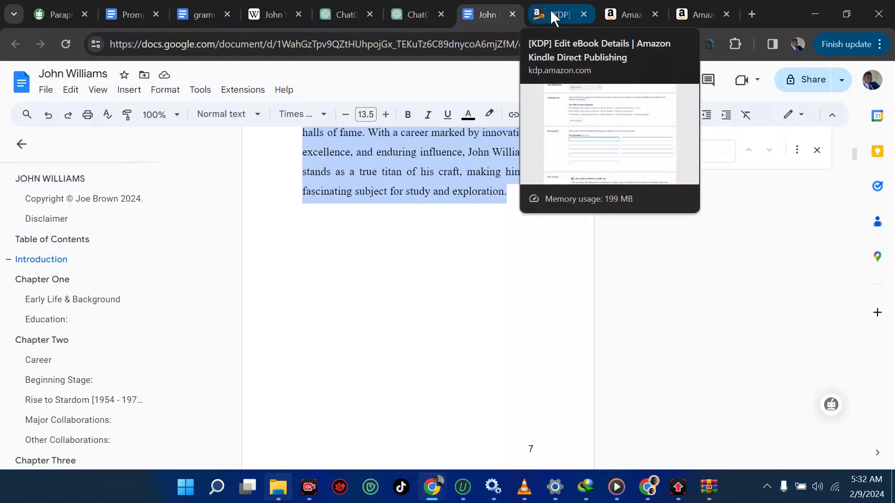
pyautogui.click(417, 14)
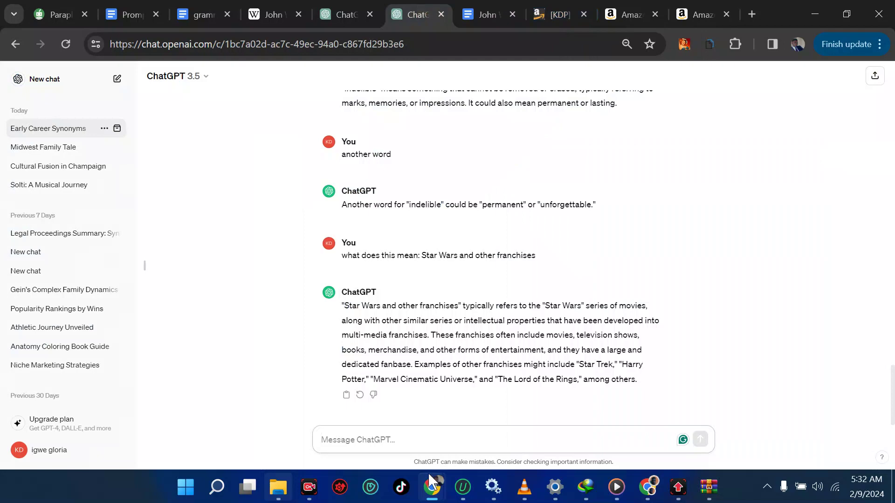
pyautogui.moveTo(432, 485)
pyautogui.click(385, 436)
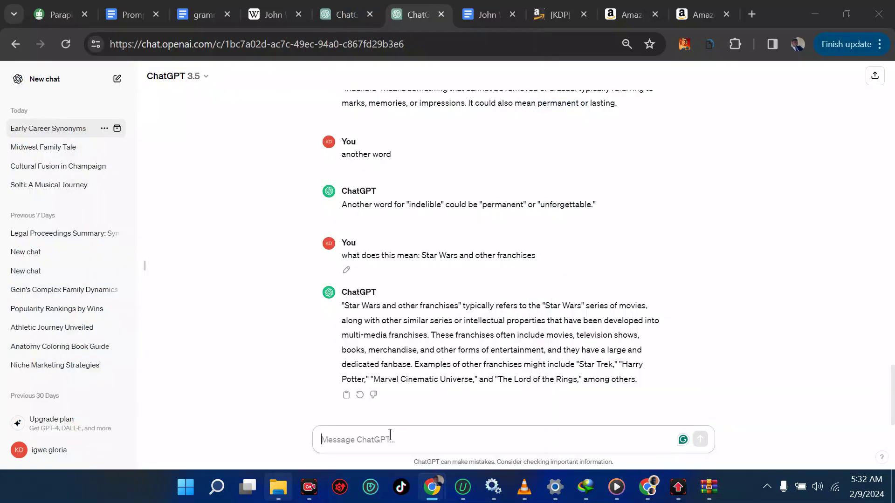
pyautogui.write('i ne')
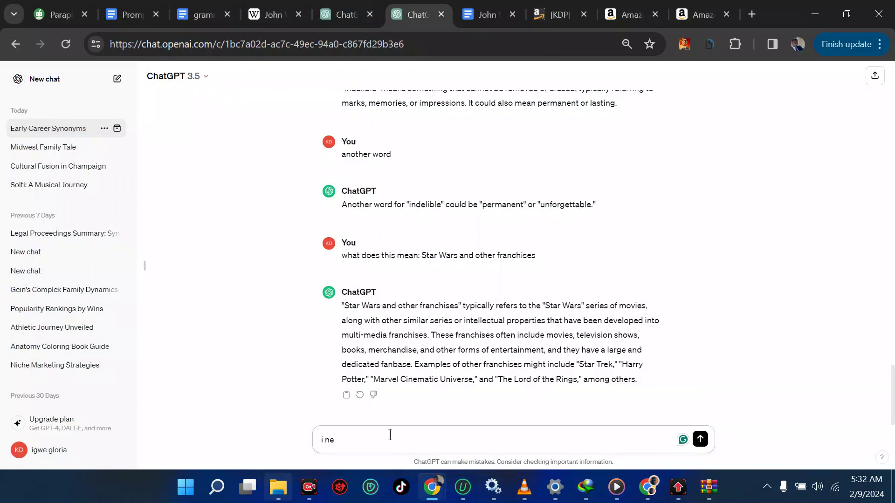
pyautogui.write('ed seven long tail key')
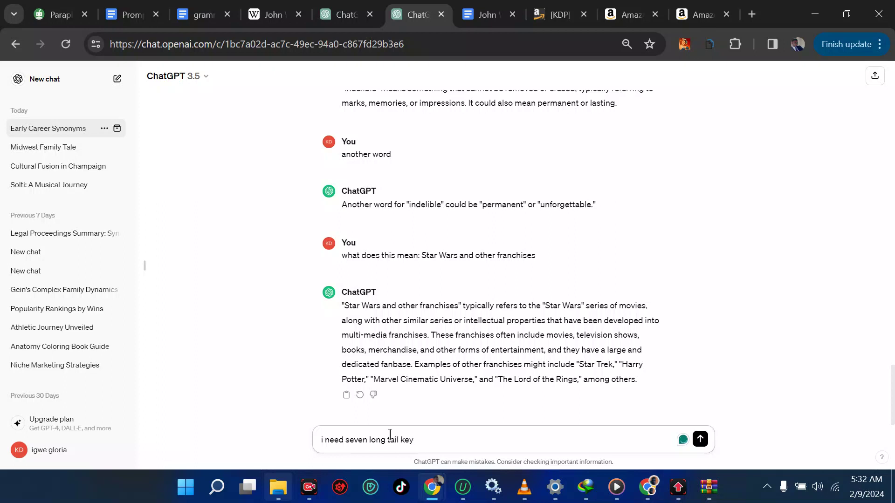
pyautogui.write('word that amazon shopp')
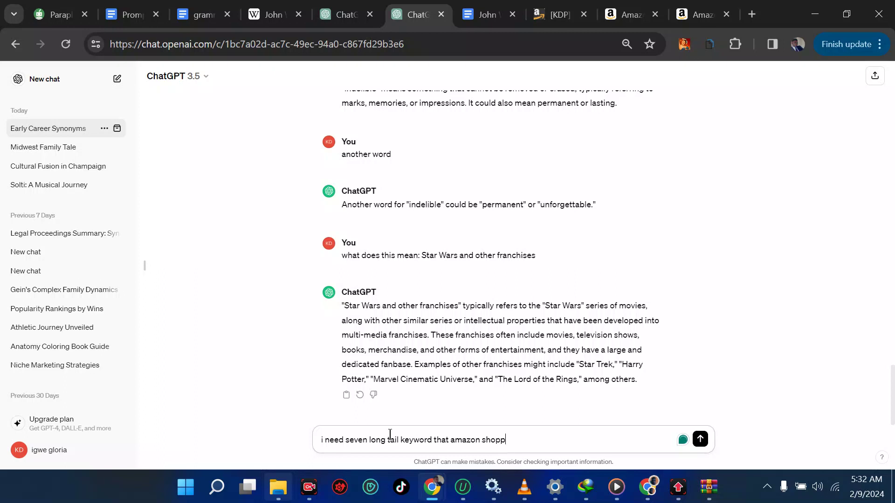
pyautogui.write('er will be using to find a b')
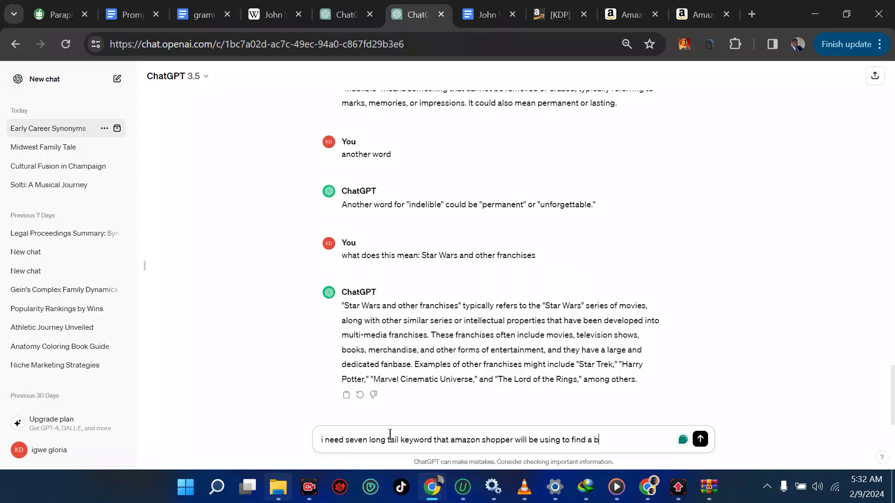
pyautogui.write('ook called: children colorin')
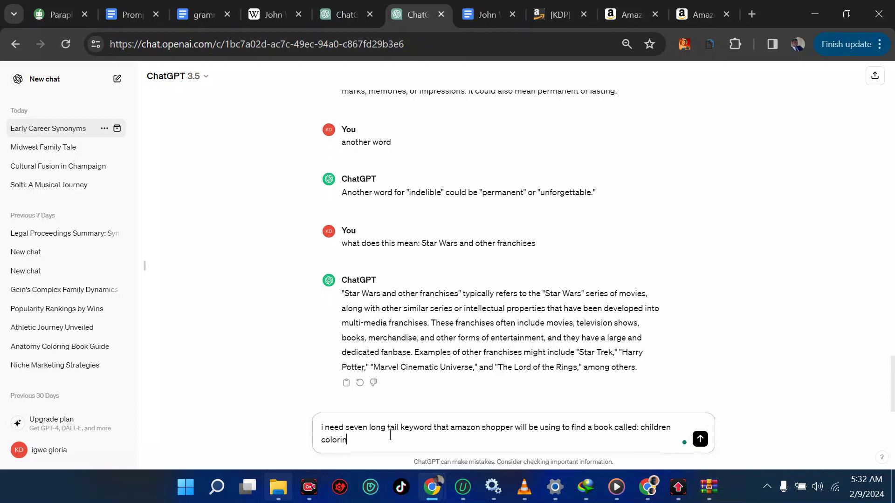
pyautogui.write('g books')
pyautogui.press('Return')
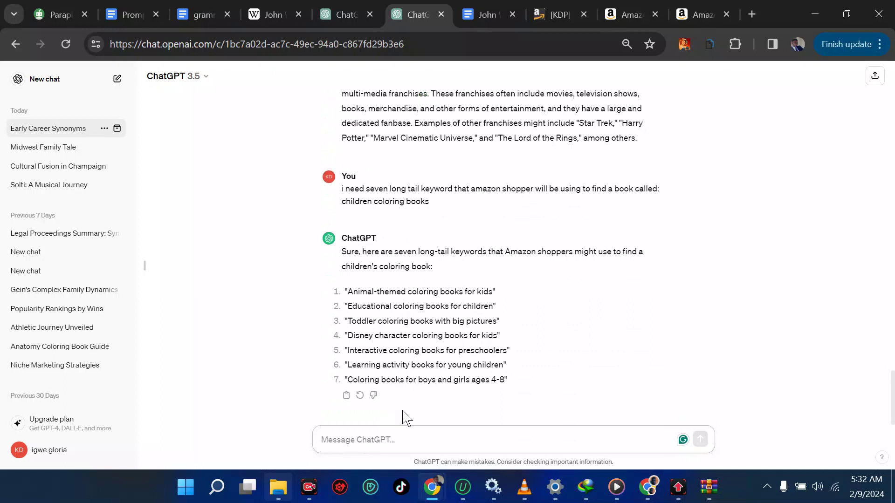
pyautogui.scroll(1, 408, 322)
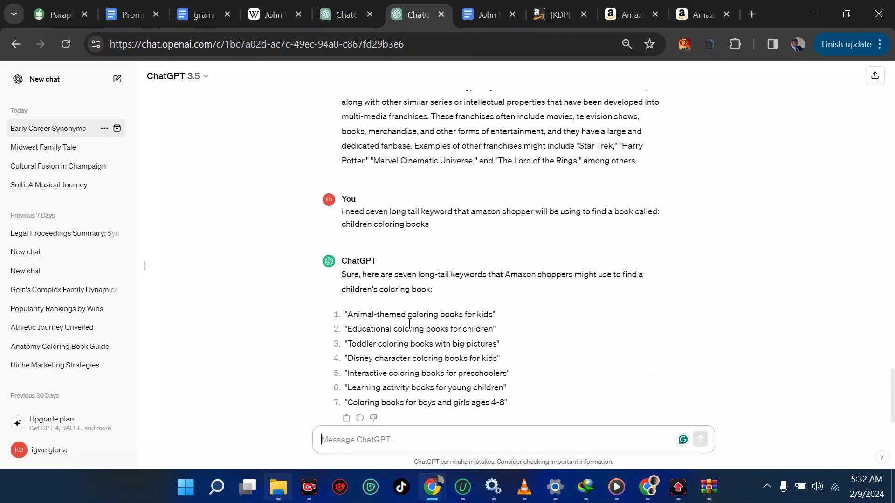
pyautogui.scroll(-1, 375, 361)
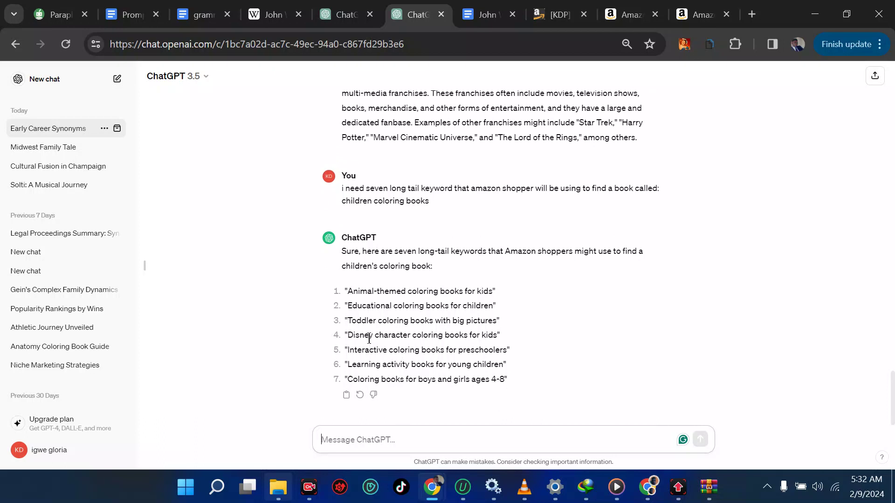
pyautogui.moveTo(366, 336)
pyautogui.mouseDown()
pyautogui.moveTo(356, 335)
pyautogui.moveTo(367, 332)
pyautogui.mouseUp()
pyautogui.click(373, 334)
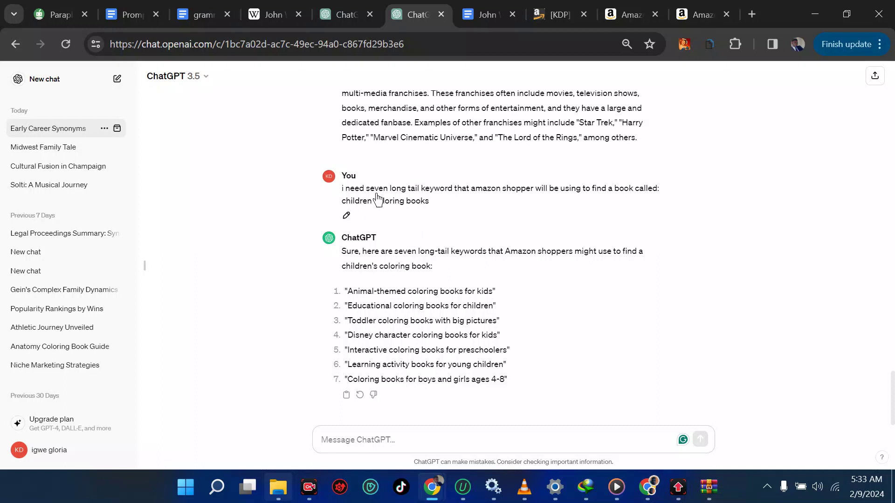
# Replace the children coloring books message with the copied long tail keyword prompt, resubmit it and check which book the conversation covers.
pyautogui.click(396, 193)
pyautogui.hotkey('ctrl', 'a')
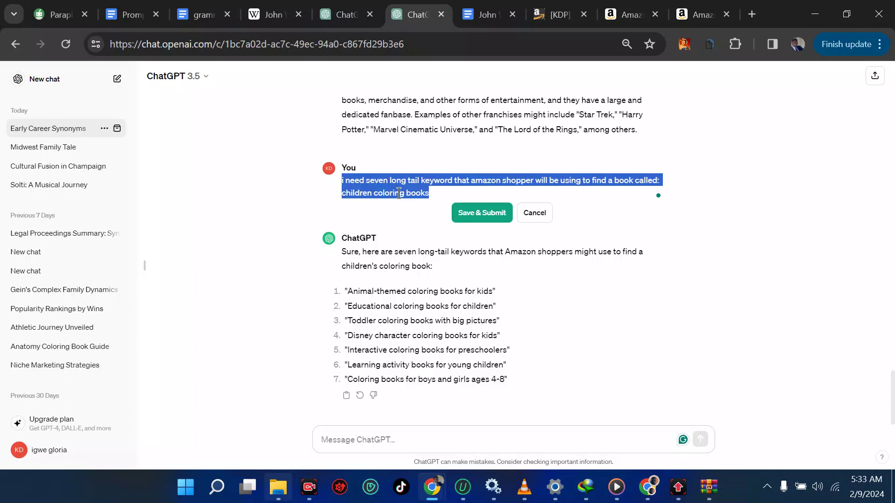
pyautogui.hotkey('ctrl', 'v')
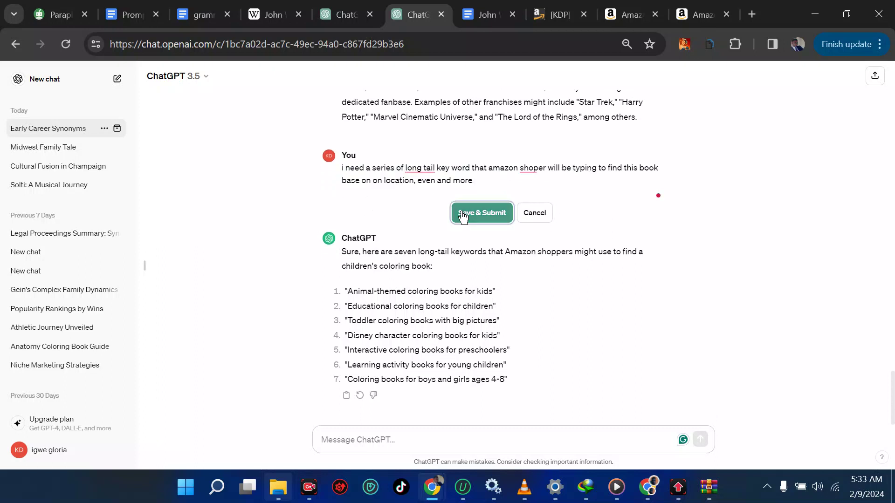
pyautogui.click(463, 215)
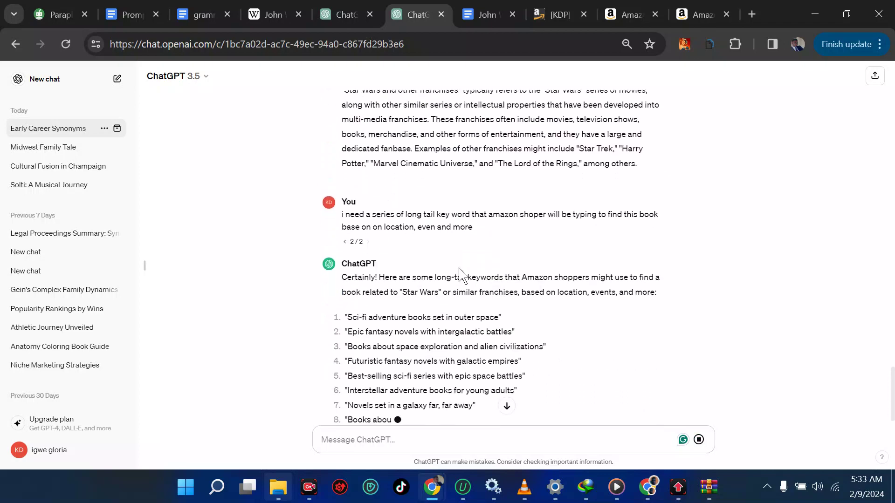
pyautogui.scroll(5, 458, 275)
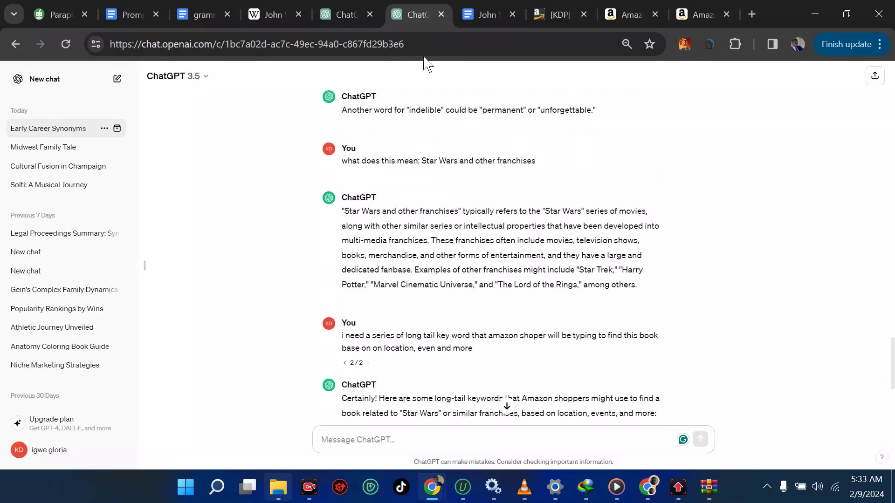
# Submit the copied long tail keyword prompt in the other ChatGPT conversation, the one about John Williams.
pyautogui.click(345, 15)
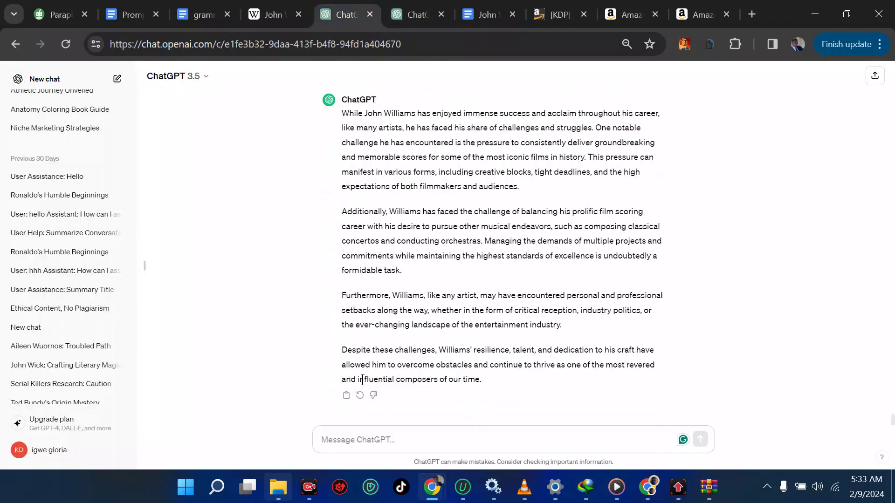
pyautogui.hotkey('ctrl', 'v')
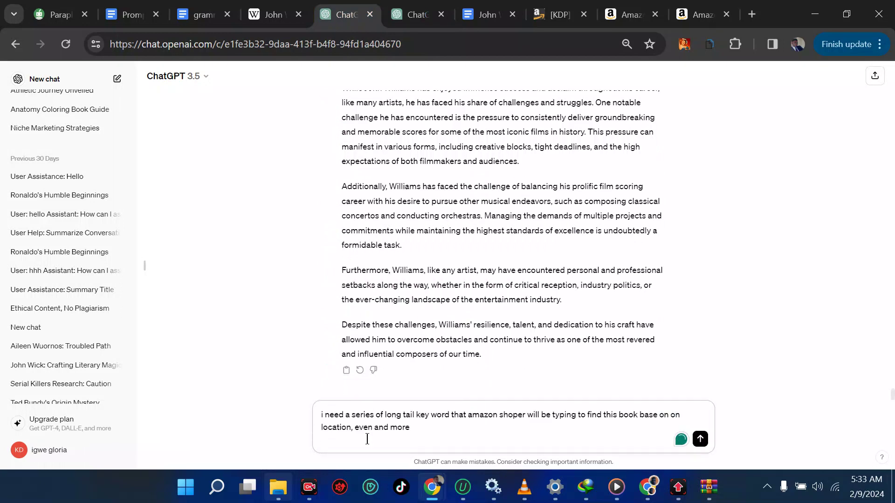
pyautogui.press('Return')
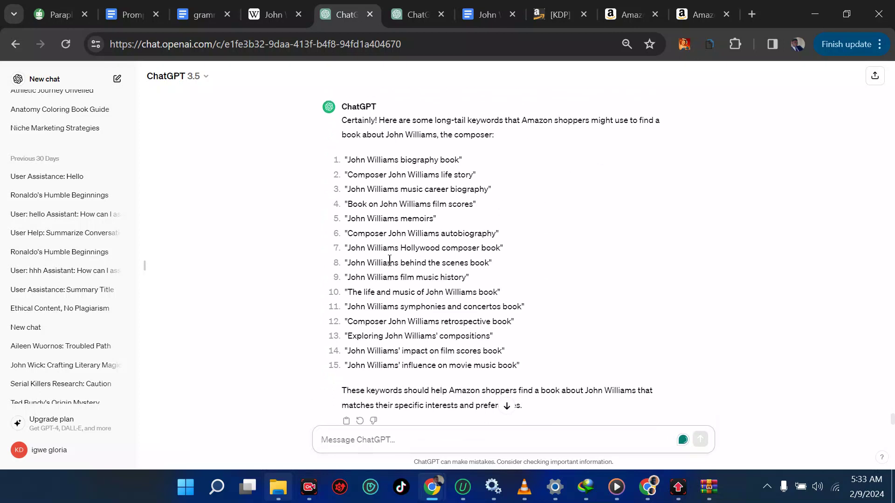
# Copy "Composer John Williams autobiography" from ChatGPT's list into the first KDP keyword field, without the quotation marks.
pyautogui.tripleClick(412, 233)
pyautogui.hotkey('ctrl', 'c')
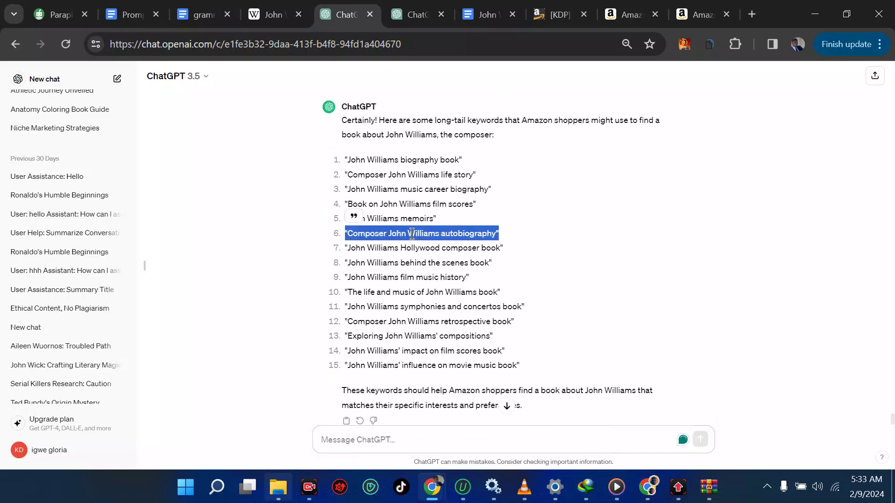
pyautogui.click(412, 233)
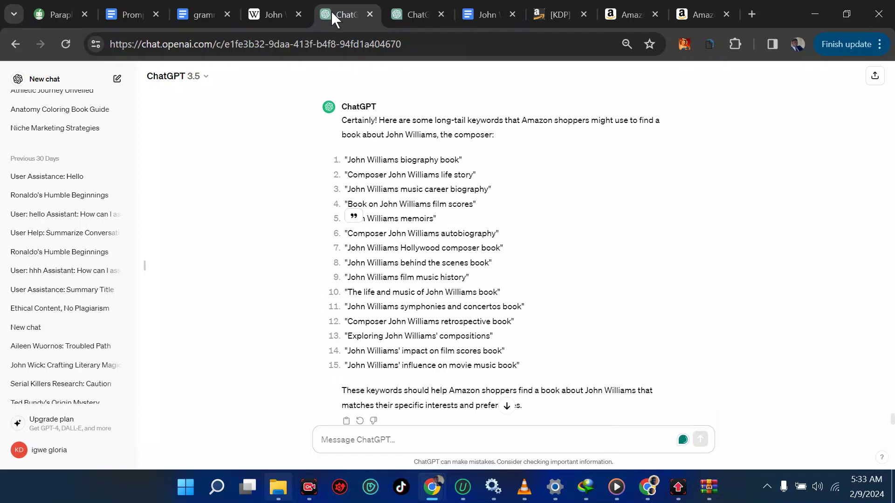
pyautogui.moveTo(426, 15); pyautogui.dragTo(479, 7)
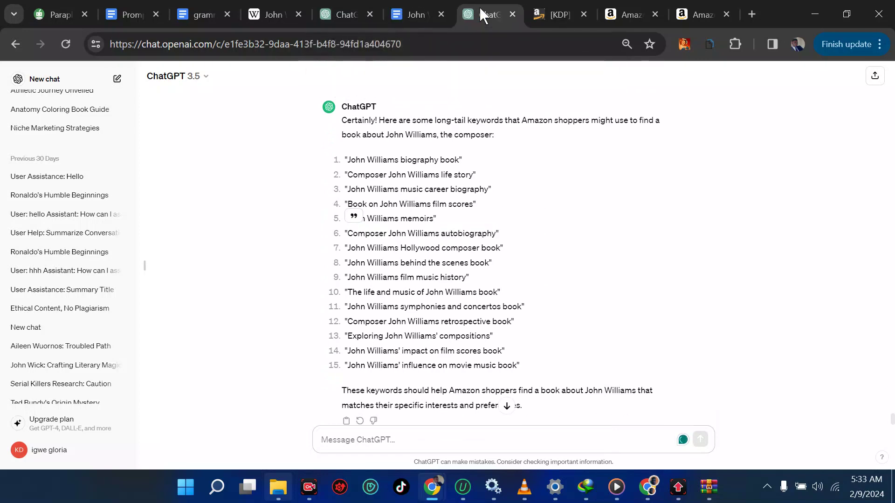
pyautogui.click(535, 12)
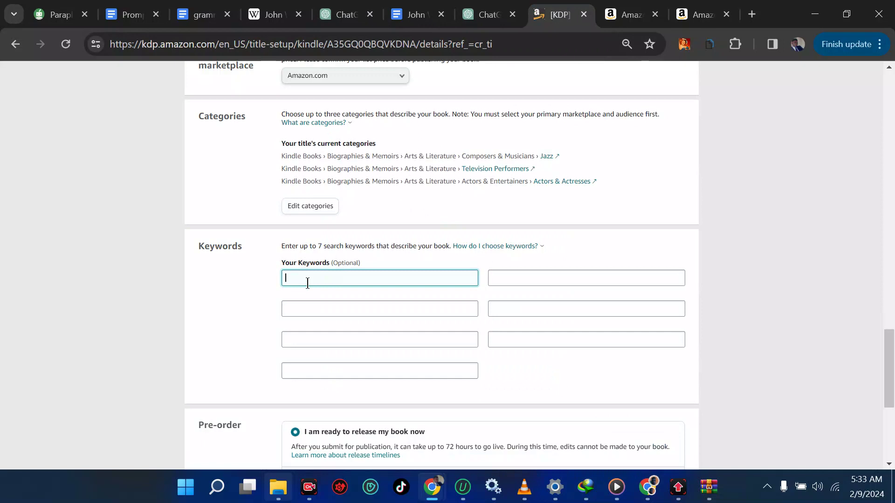
pyautogui.hotkey('ctrl', 'v')
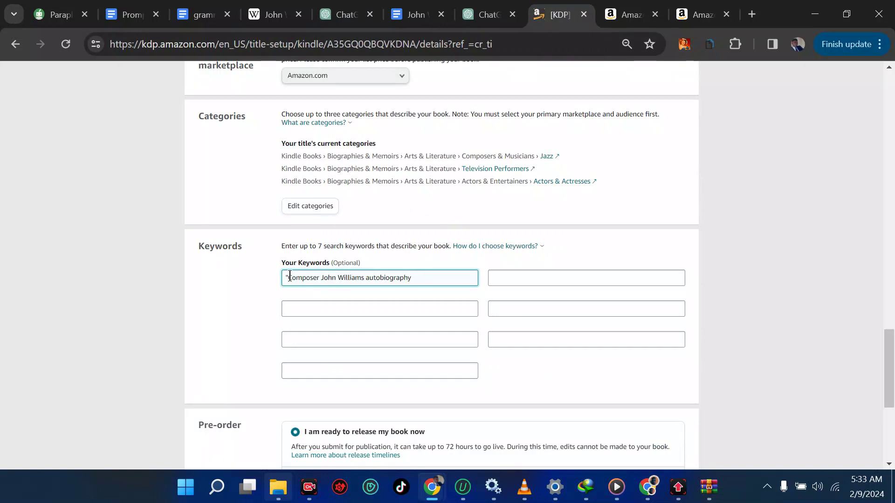
pyautogui.click(289, 277)
pyautogui.press('BackSpace')
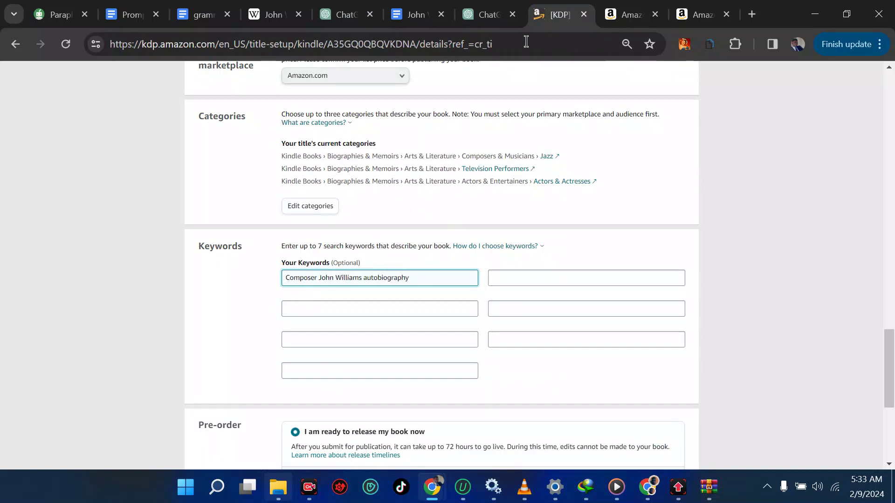
# Copy "John Williams music career biography" from ChatGPT's list into the second KDP keyword field, without the quotation marks.
pyautogui.click(486, 14)
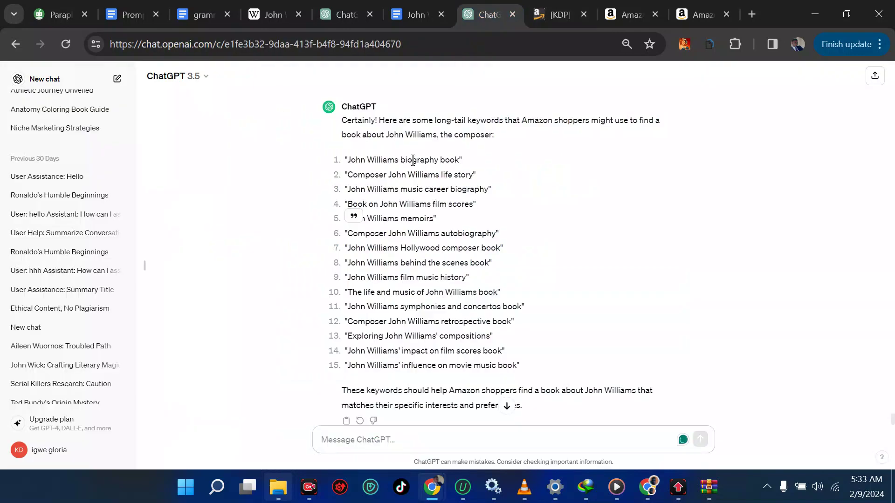
pyautogui.tripleClick(391, 188)
pyautogui.hotkey('ctrl', 'c')
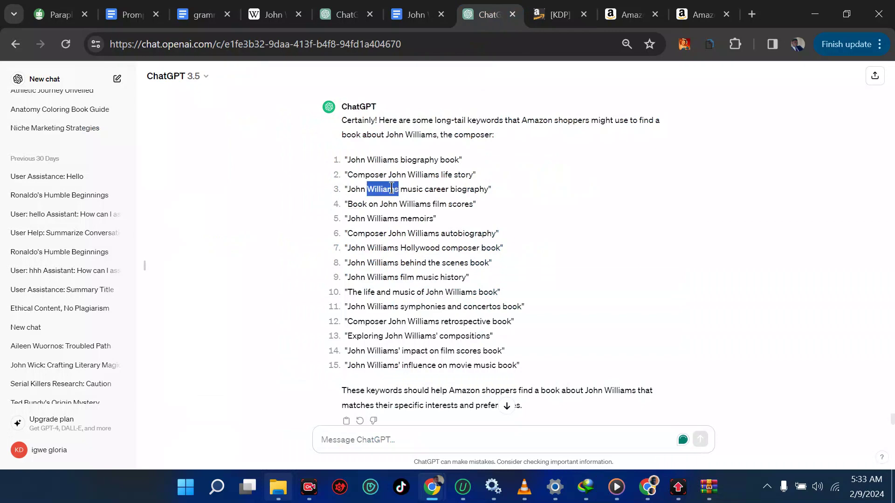
pyautogui.click(533, 13)
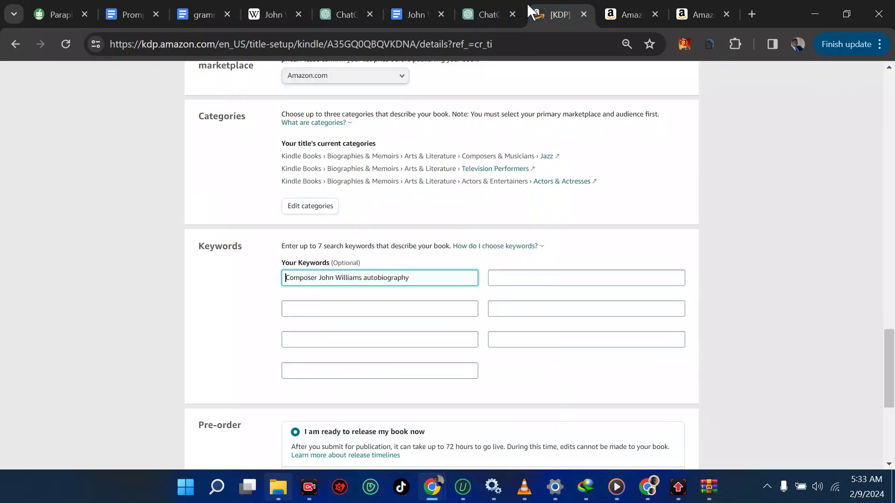
pyautogui.click(500, 281)
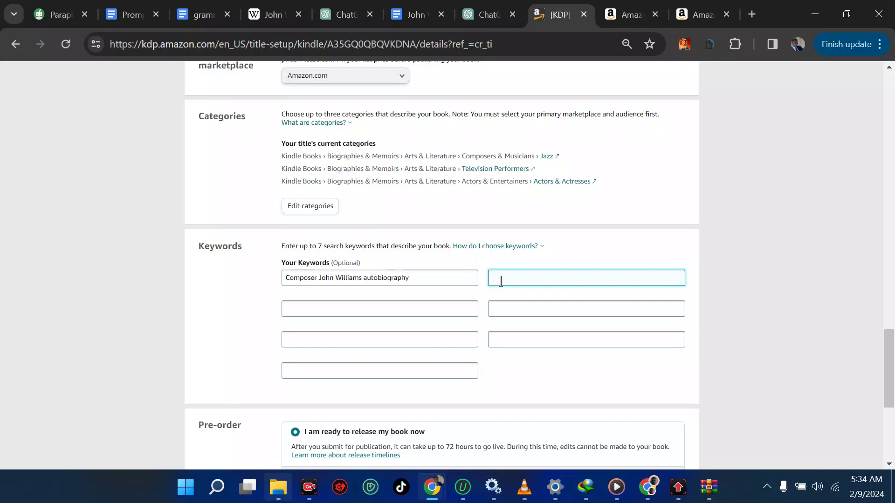
pyautogui.hotkey('ctrl', 'v')
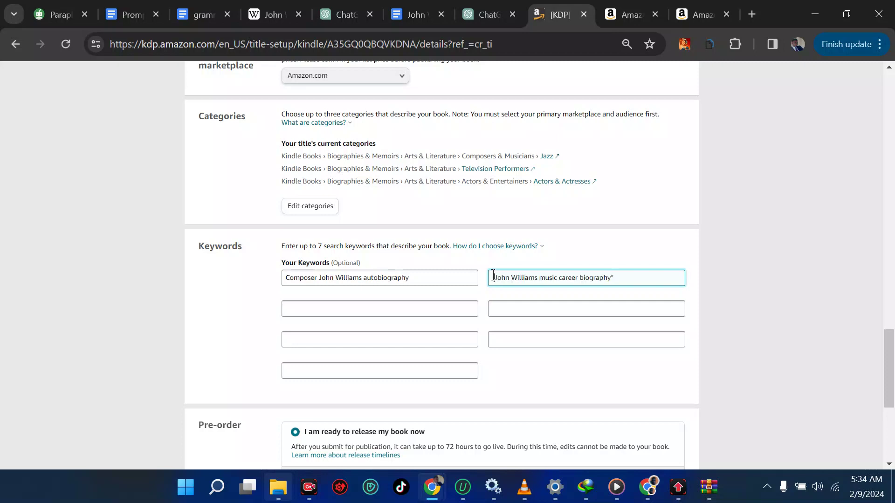
pyautogui.click(494, 275)
pyautogui.press('BackSpace')
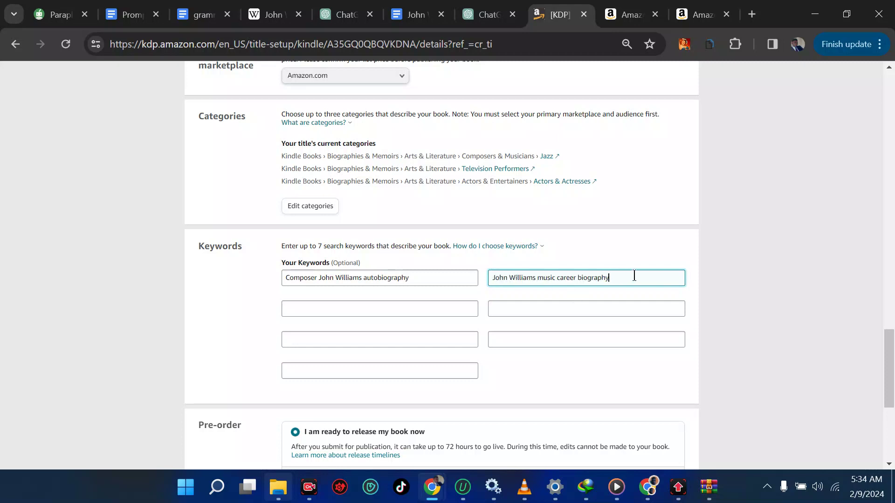
# Check ChatGPT's keyword list again and append "& Memoir" to the second KDP keyword.
pyautogui.hotkey('ctrl', 'shift', 'Tab')
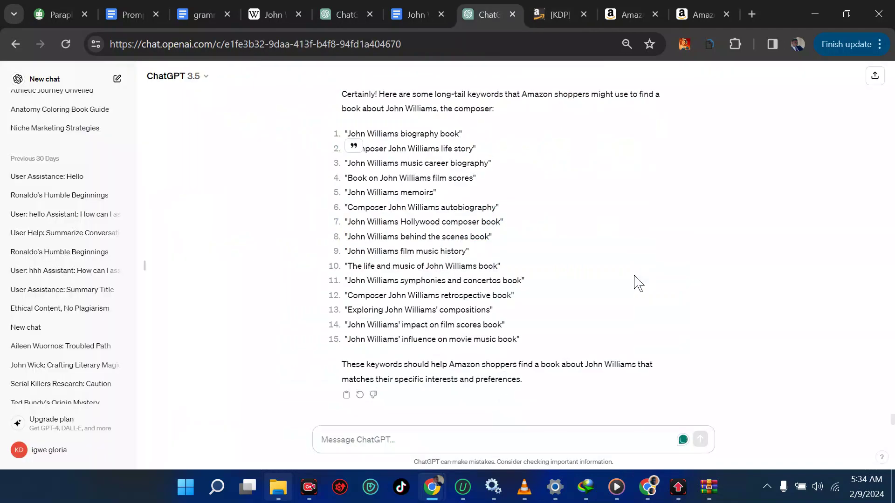
pyautogui.click(542, 9)
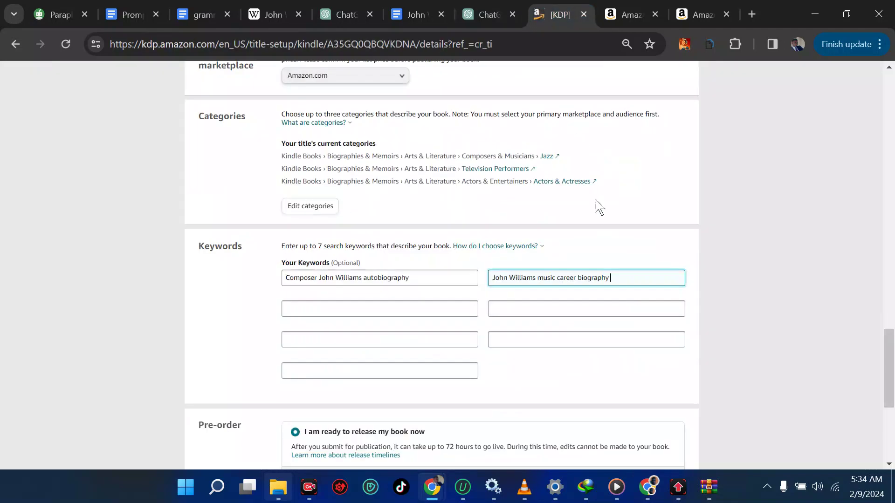
pyautogui.write('& Memoir')
# Place the cursor in the third KDP keyword field and switch to the ChatGPT conversation with the keyword list.
pyautogui.click(393, 304)
pyautogui.click(478, 18)
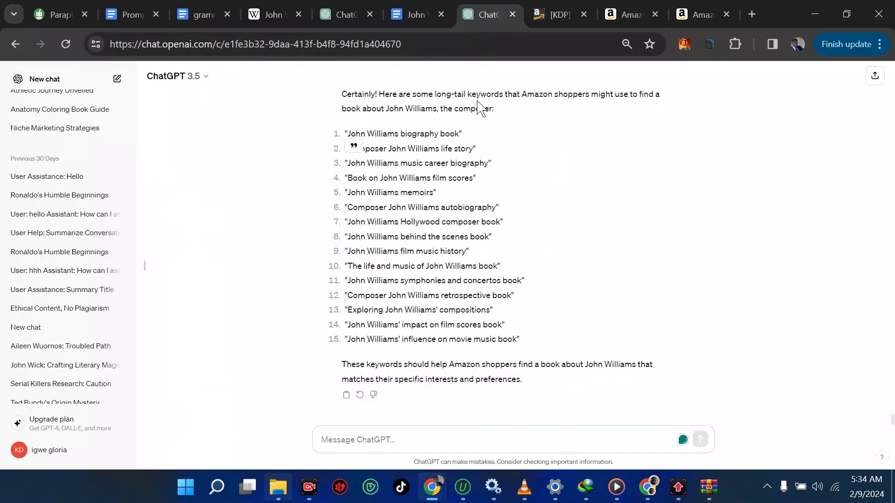
pyautogui.scroll(2, 480, 108)
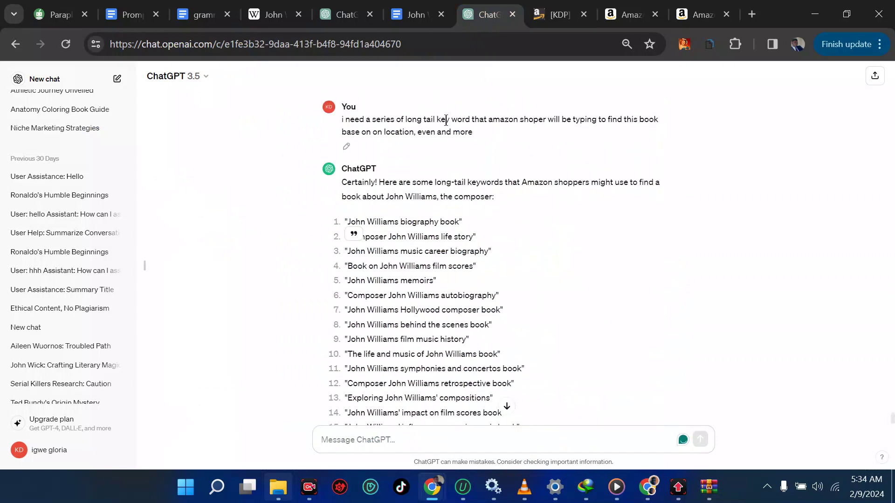
pyautogui.click(346, 146)
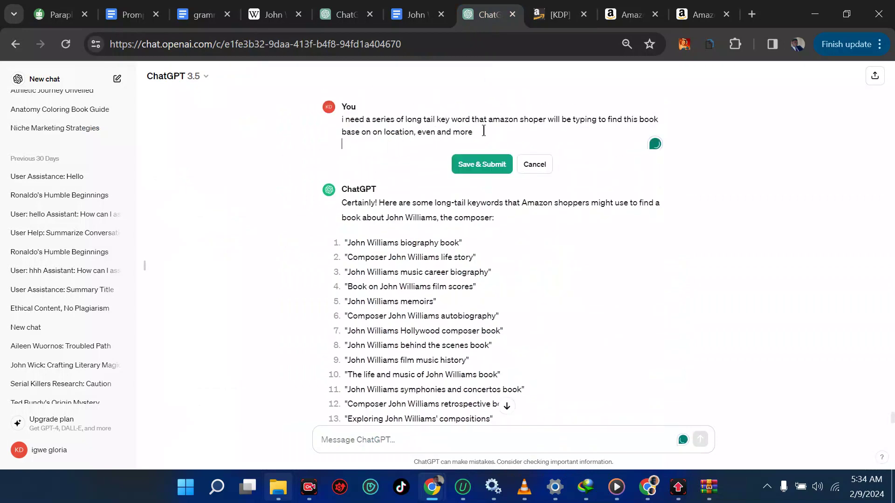
pyautogui.click(533, 166)
# Request additional long tail keywords from ChatGPT with the message "more".
pyautogui.scroll(-2, 539, 261)
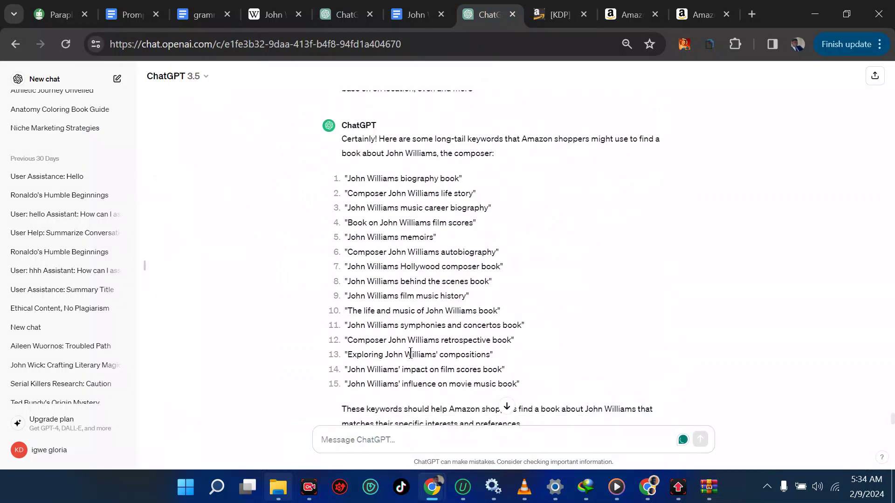
pyautogui.scroll(-1, 410, 352)
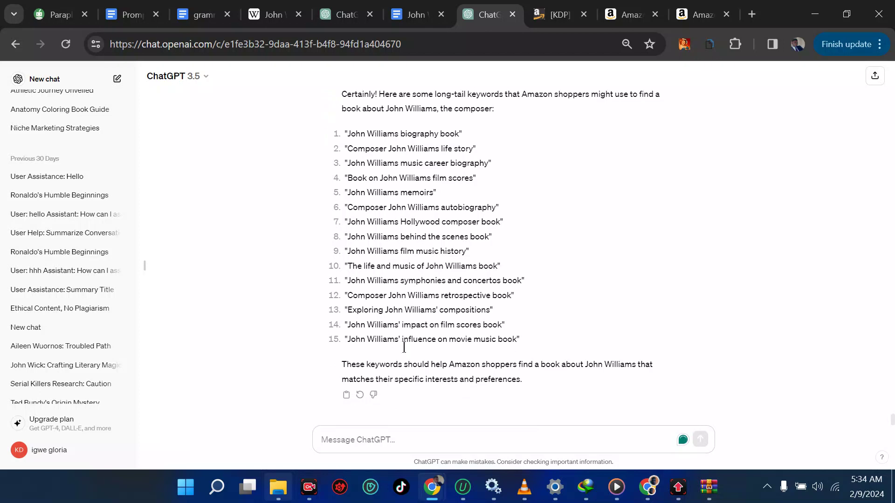
pyautogui.click(376, 436)
pyautogui.write('more')
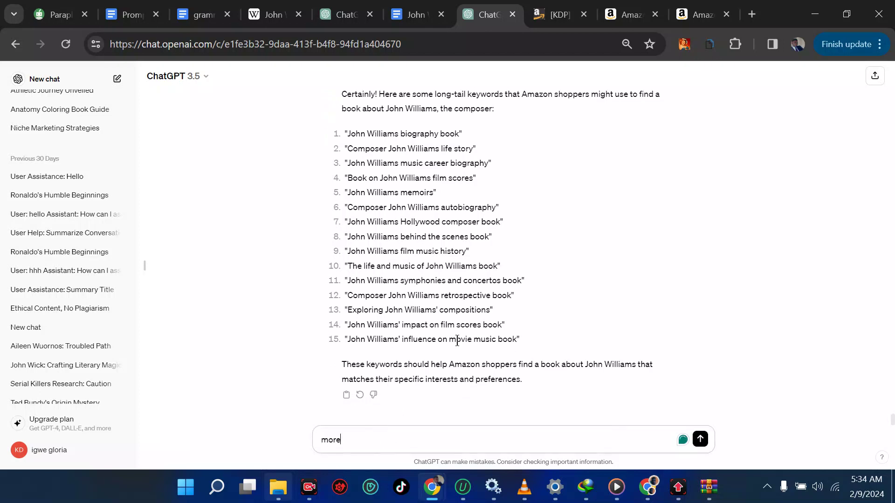
pyautogui.press('Return')
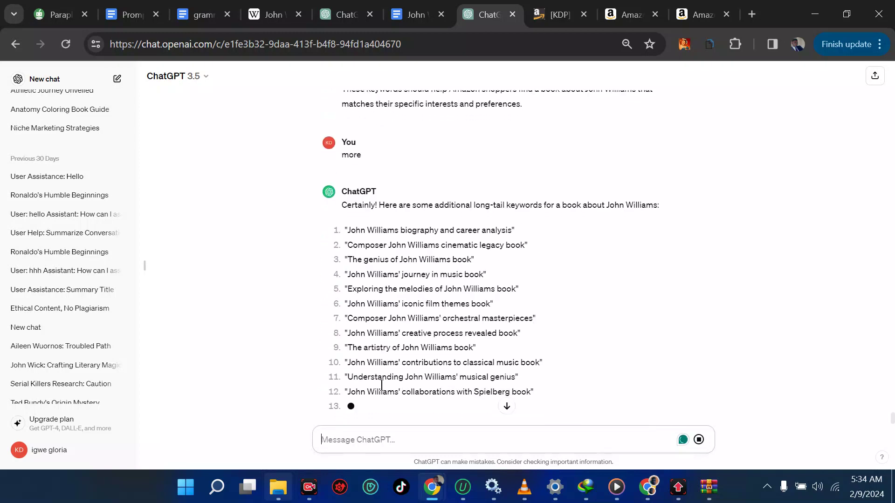
# Copy "Book on John Williams film scores" from ChatGPT's first list into the third KDP keyword field, without quotation marks, and append "and".
pyautogui.scroll(4, 381, 376)
pyautogui.scroll(3, 381, 376)
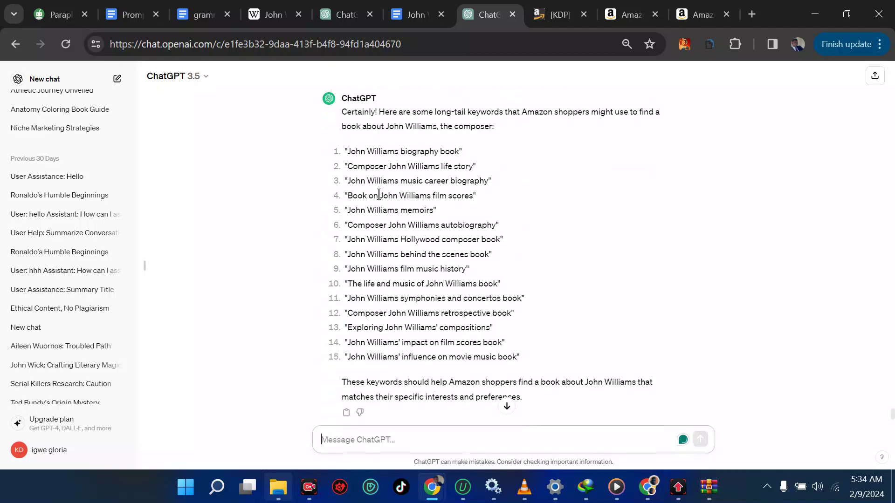
pyautogui.doubleClick(388, 196)
pyautogui.tripleClick(387, 196)
pyautogui.hotkey('ctrl', 'c')
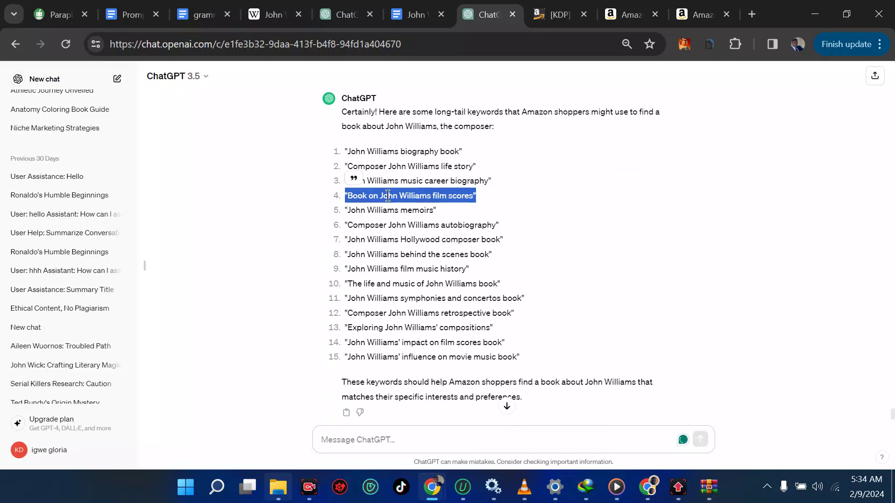
pyautogui.click(555, 8)
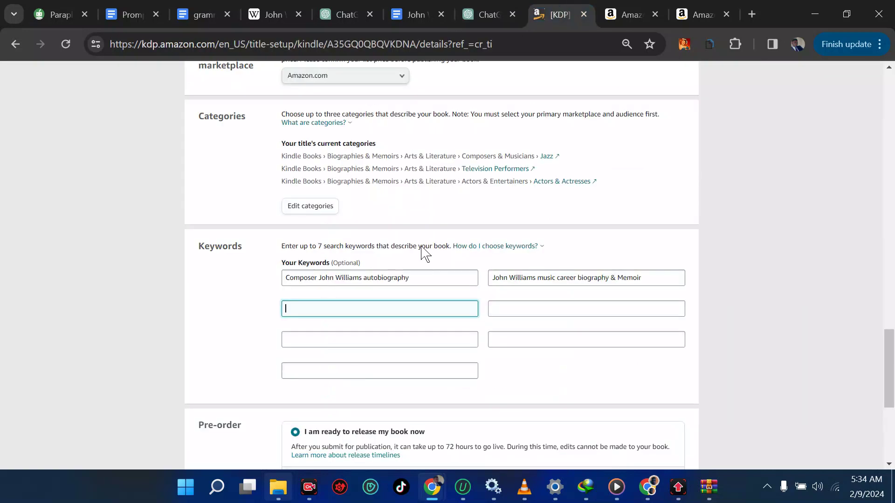
pyautogui.hotkey('ctrl', 'v')
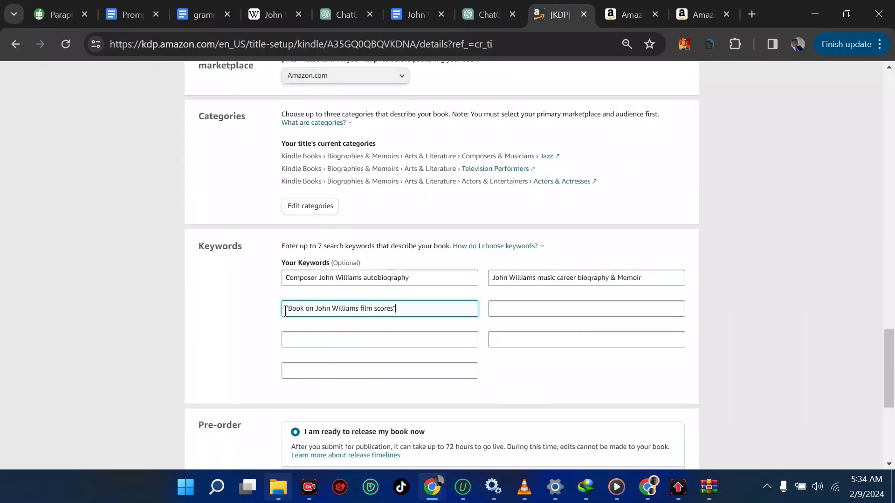
pyautogui.press('BackSpace')
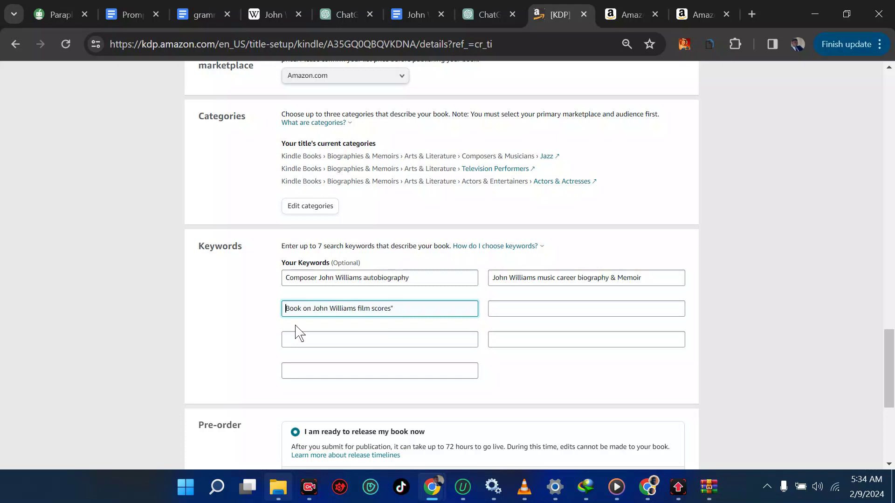
pyautogui.click(406, 310)
pyautogui.press('BackSpace')
pyautogui.write('and')
# Enter "true life story of John williams" in the fourth KDP keyword field.
pyautogui.click(509, 312)
pyautogui.write('true ')
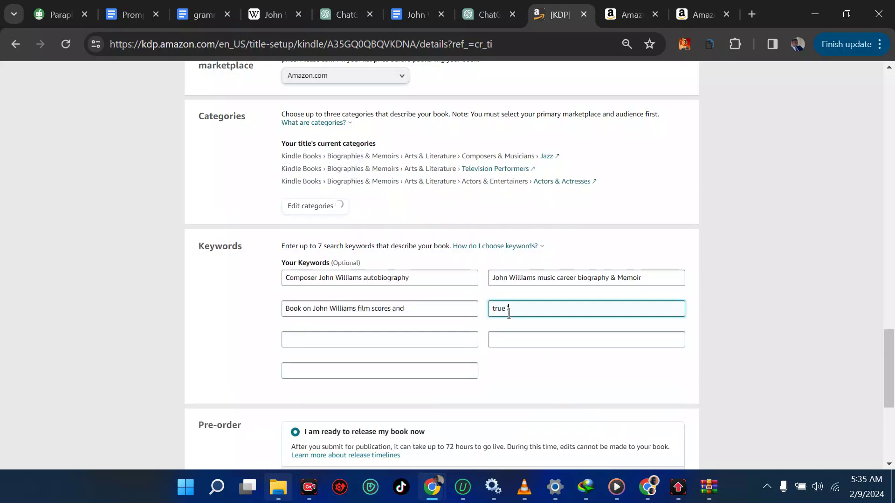
pyautogui.write('life story of John williams')
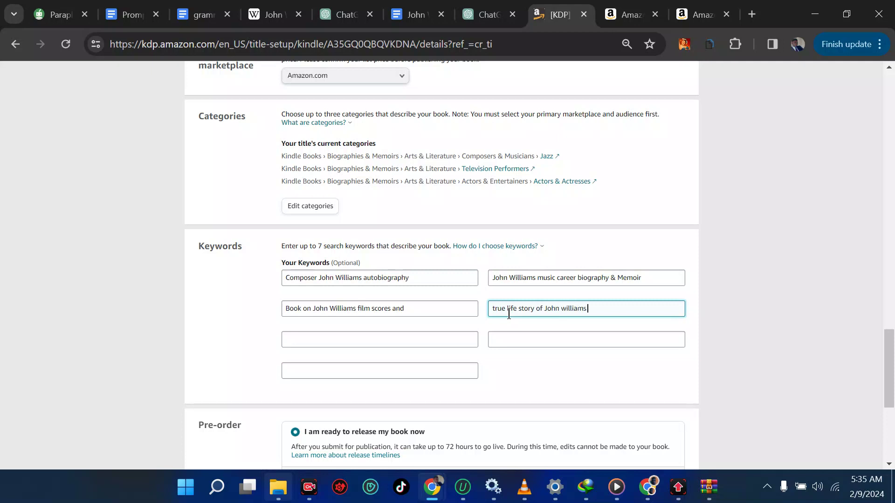
pyautogui.write(' ea')
pyautogui.press('BackSpace')
pyautogui.press('BackSpace')
# Enter "early life legacy achievement of john williams" in the fifth KDP keyword field.
pyautogui.click(431, 336)
pyautogui.write('early life')
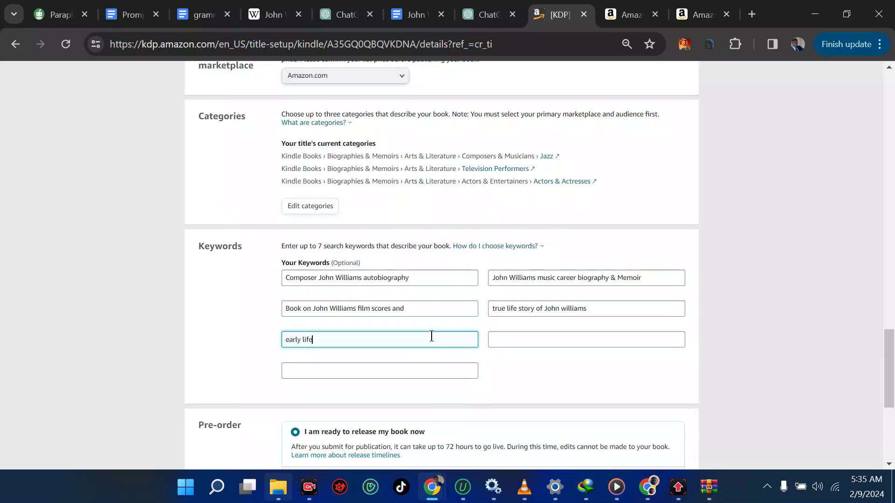
pyautogui.write(', leagacy')
pyautogui.press('BackSpace')
pyautogui.press('BackSpace')
pyautogui.press('BackSpace')
pyautogui.press('BackSpace')
pyautogui.press('BackSpace')
pyautogui.press('BackSpace')
pyautogui.write('acy achievemnt')
pyautogui.write('ent')
pyautogui.write(' of')
pyautogui.write(' john will')
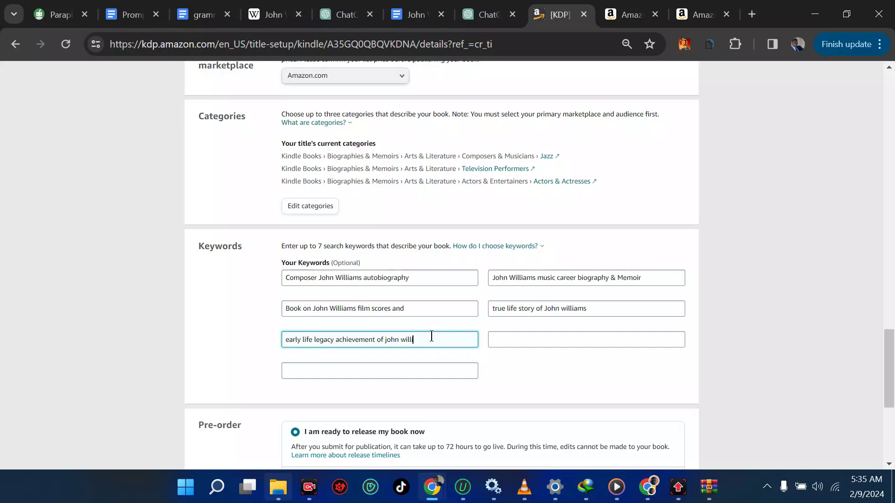
pyautogui.write('iams')
# Copy "The life and music of John Williams book" from ChatGPT's list into the sixth KDP keyword field, without the quotation marks.
pyautogui.click(509, 338)
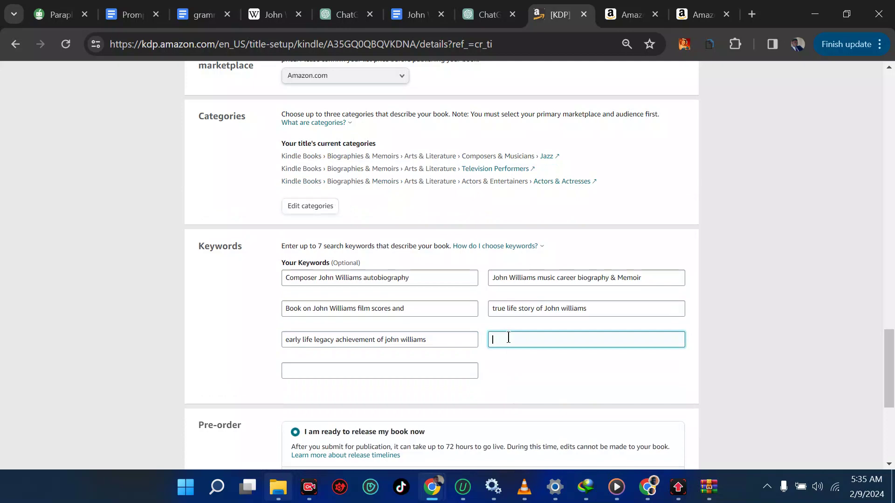
pyautogui.click(489, 14)
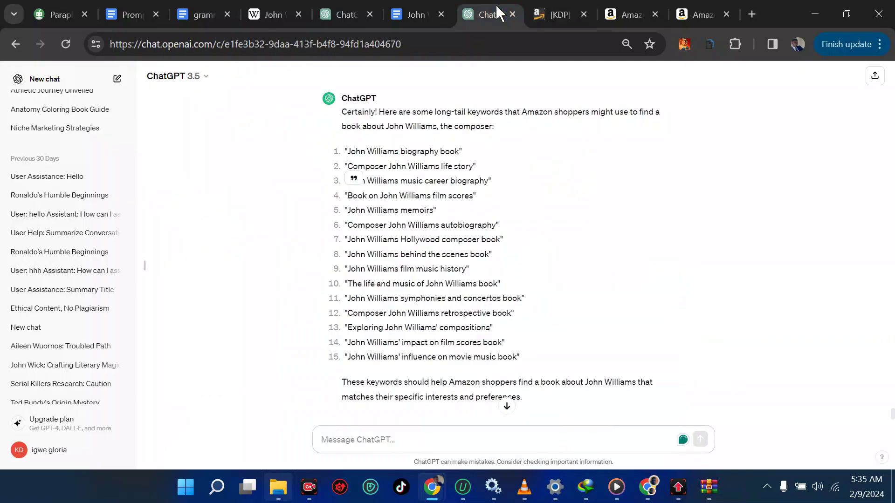
pyautogui.tripleClick(382, 285)
pyautogui.hotkey('ctrl', 'c')
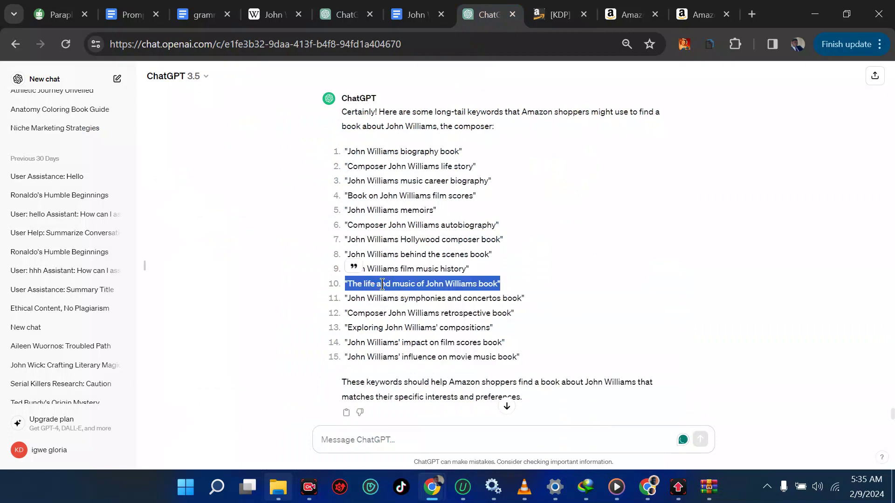
pyautogui.click(554, 15)
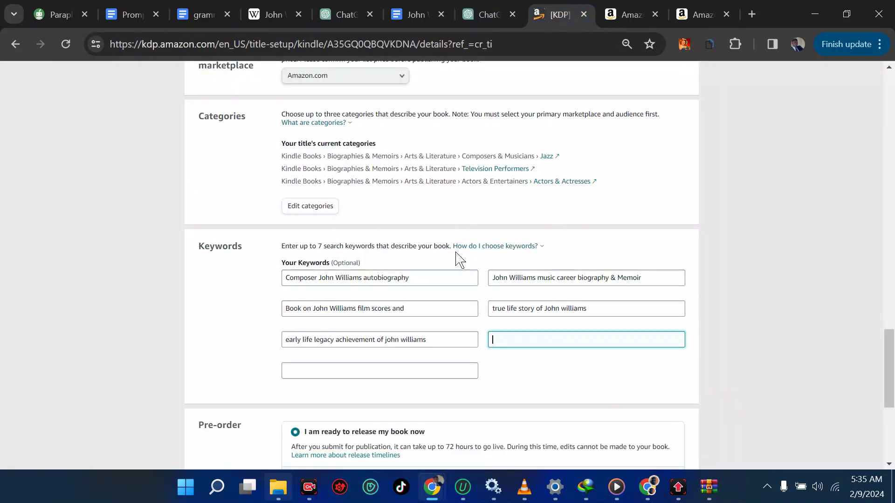
pyautogui.hotkey('ctrl', 'v')
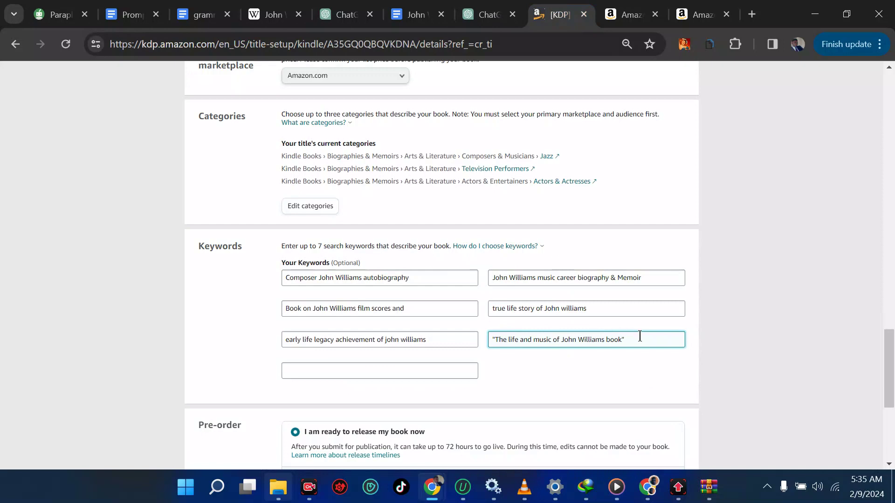
pyautogui.click(495, 340)
pyautogui.press('BackSpace')
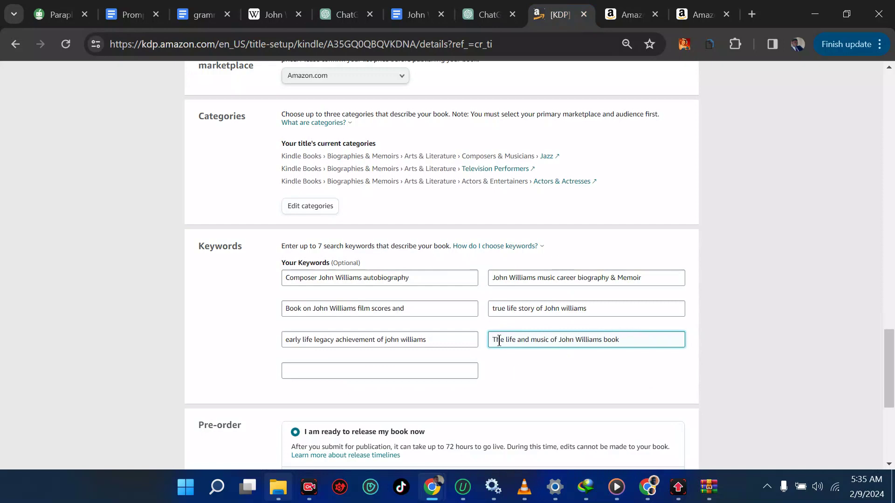
# Place the cursor in the seventh KDP keyword field and return to ChatGPT's keyword list.
pyautogui.click(428, 372)
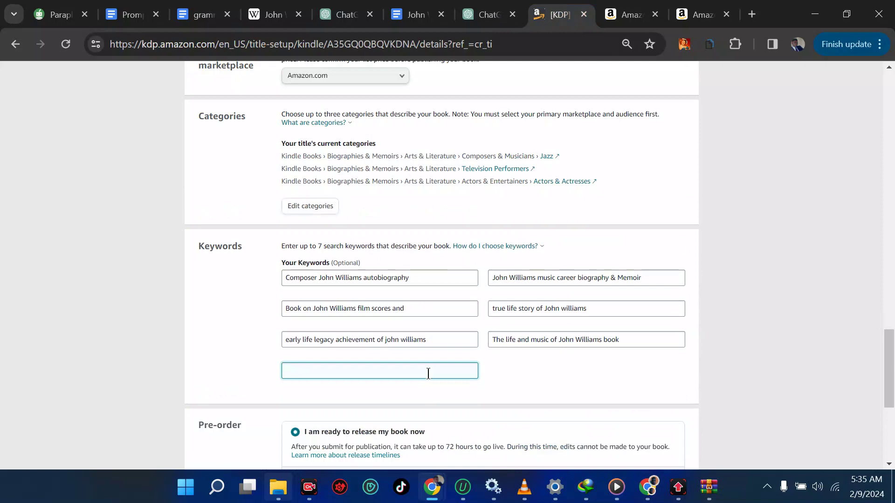
pyautogui.click(489, 15)
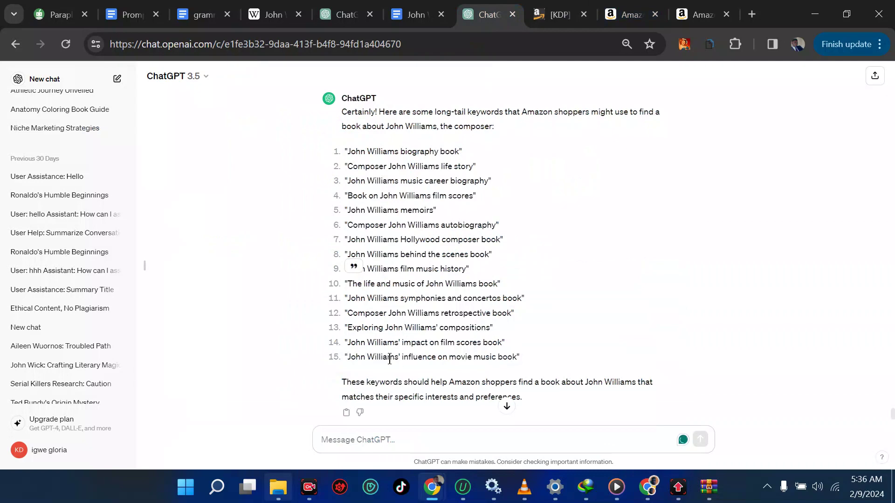
# Add "country" after "location," in the earlier long-tail keyword prompt and resubmit it to regenerate the keyword list.
pyautogui.scroll(-8, 392, 359)
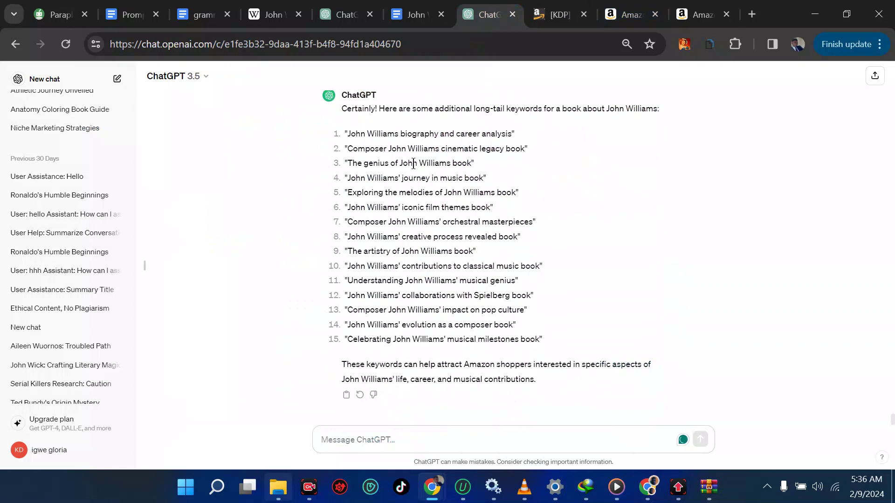
pyautogui.scroll(10, 413, 164)
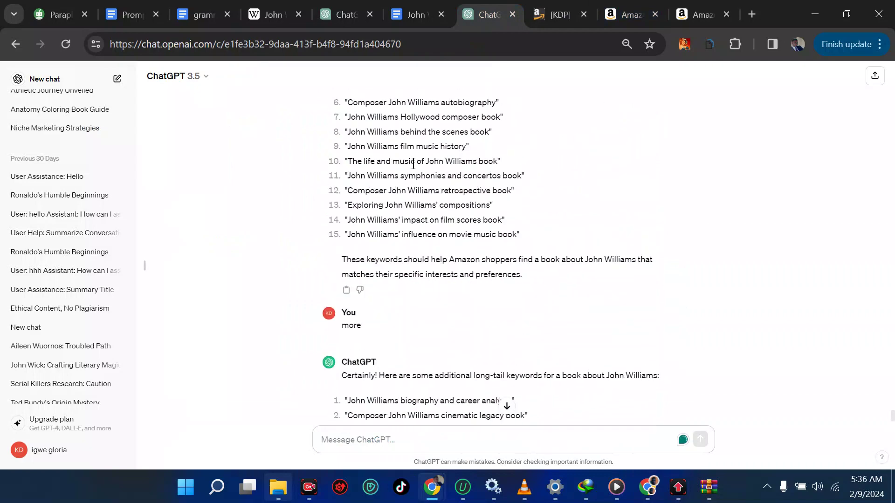
pyautogui.click(358, 445)
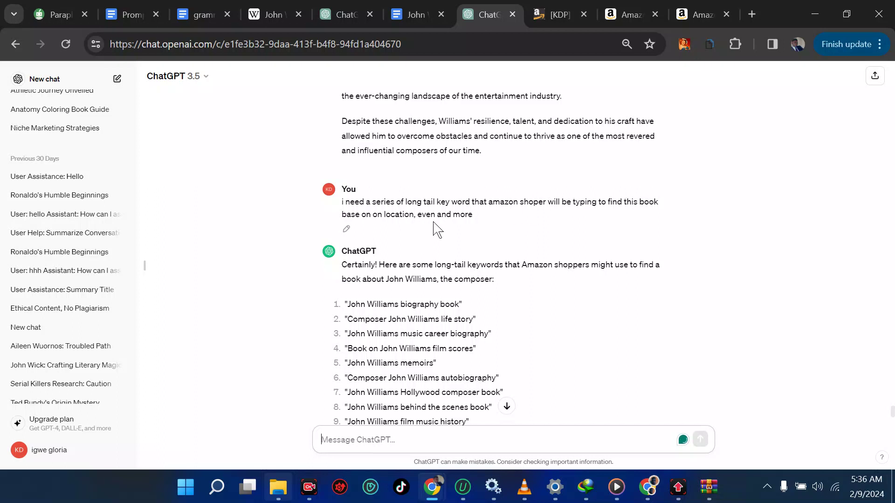
pyautogui.click(346, 228)
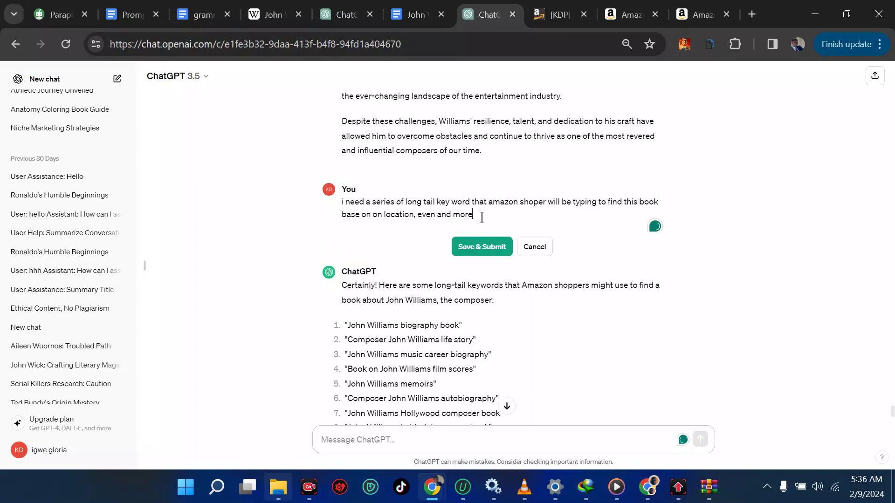
pyautogui.click(418, 215)
pyautogui.write('country')
pyautogui.click(485, 249)
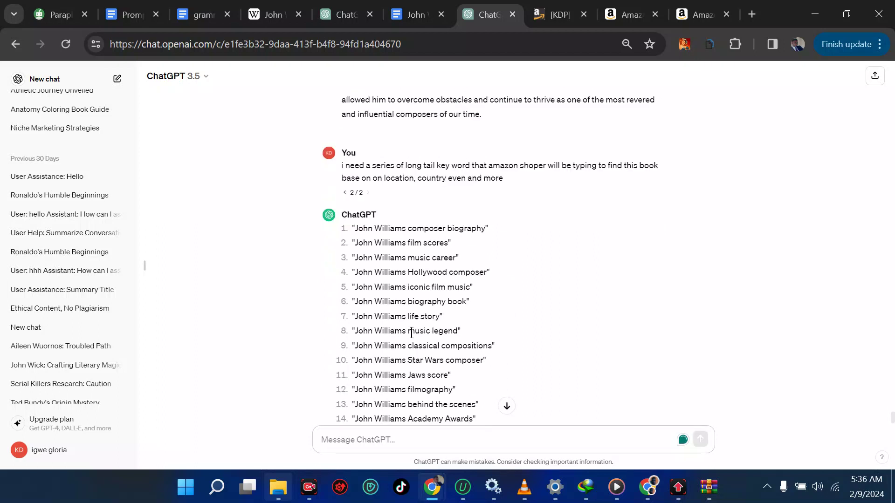
# Review the regenerated list of John Williams keywords and highlight the "John Williams Grammy winner" entry.
pyautogui.scroll(-1, 421, 333)
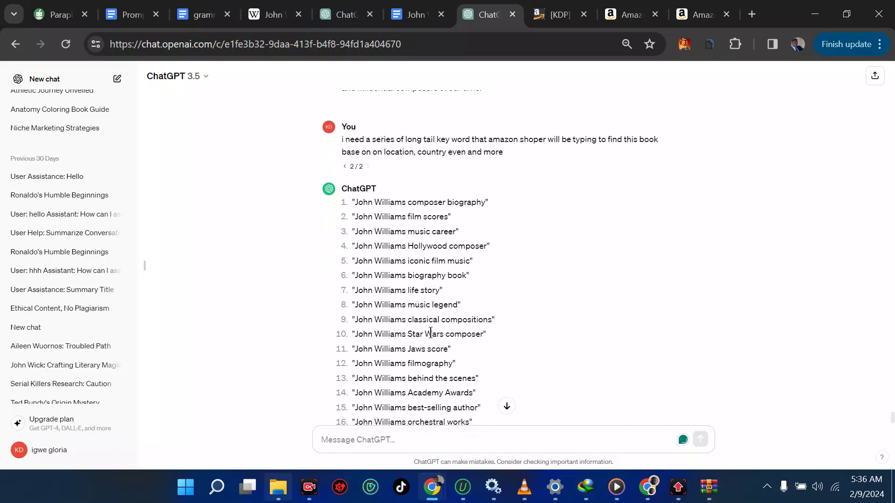
pyautogui.scroll(-3, 428, 326)
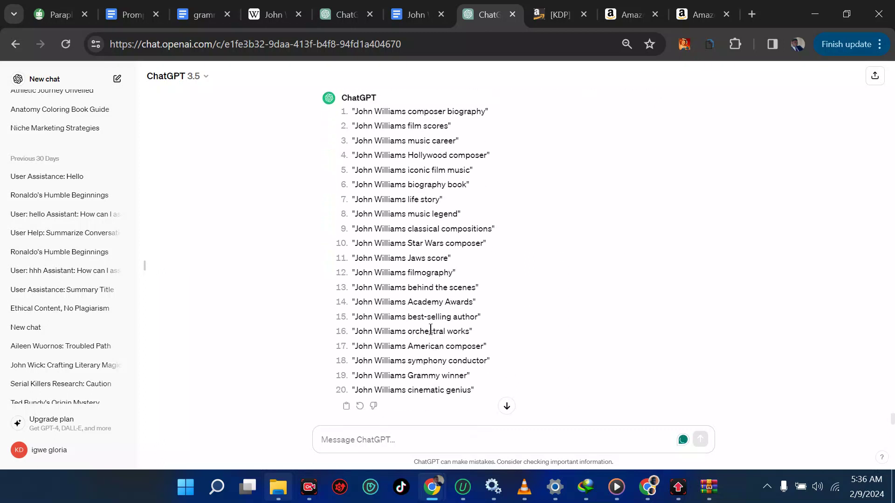
pyautogui.doubleClick(422, 288)
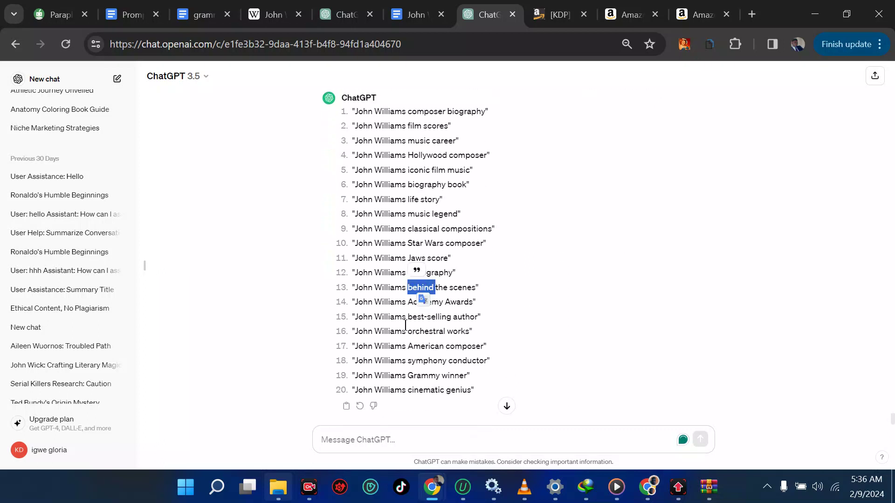
pyautogui.scroll(-1, 419, 358)
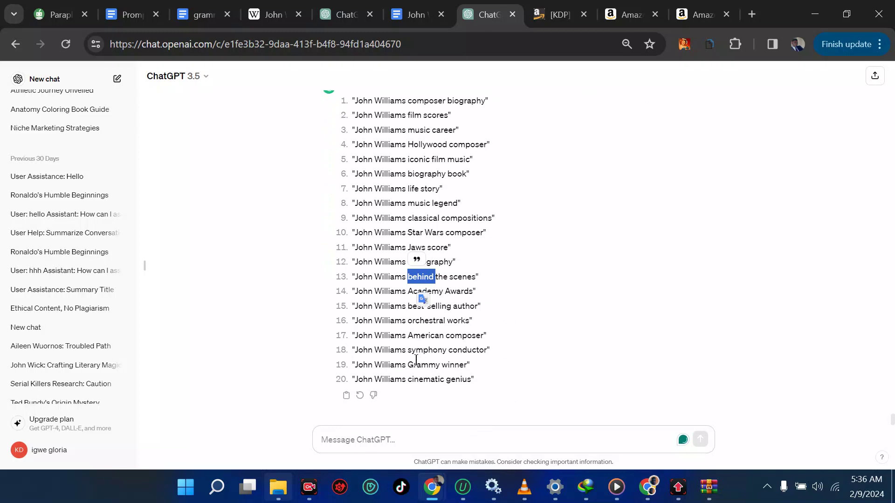
pyautogui.tripleClick(416, 360)
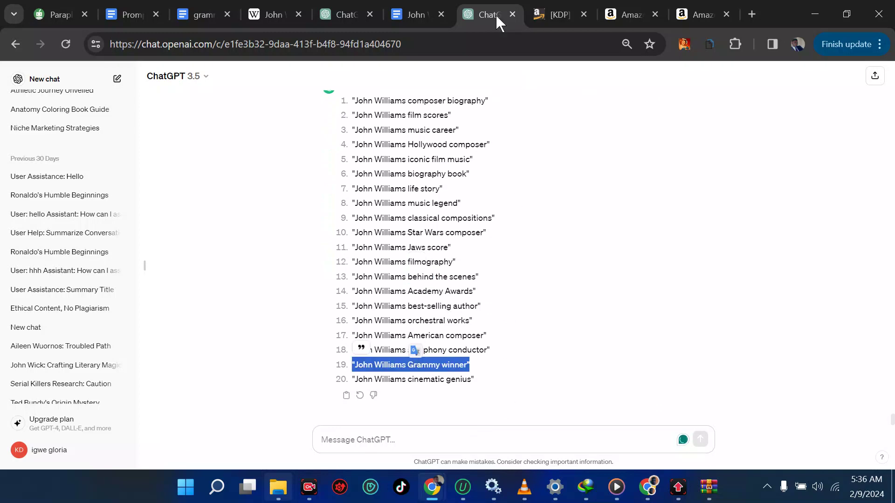
# Switch to the KDP eBook details, enter "grammy winner biography of all time" as the seventh keyword, and save to continue.
pyautogui.click(555, 14)
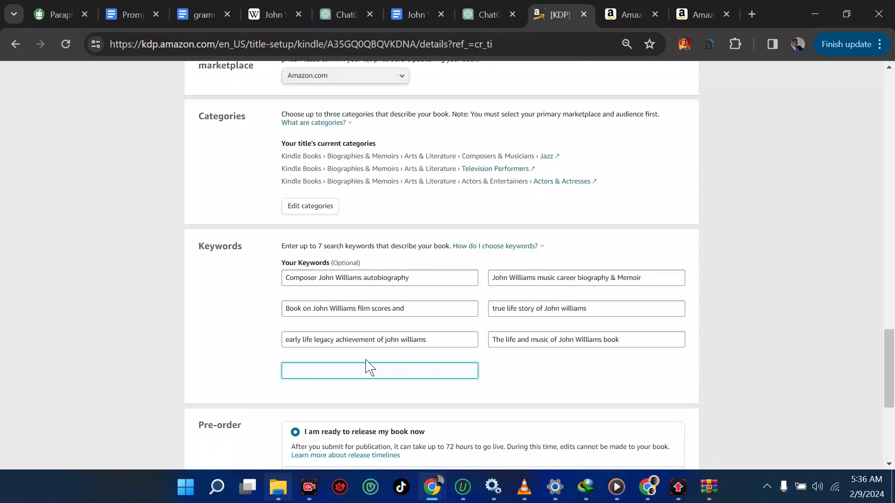
pyautogui.write('leg')
pyautogui.press('BackSpace')
pyautogui.press('BackSpace')
pyautogui.write('grammy w')
pyautogui.write('inner ')
pyautogui.write('hig')
pyautogui.write('hes')
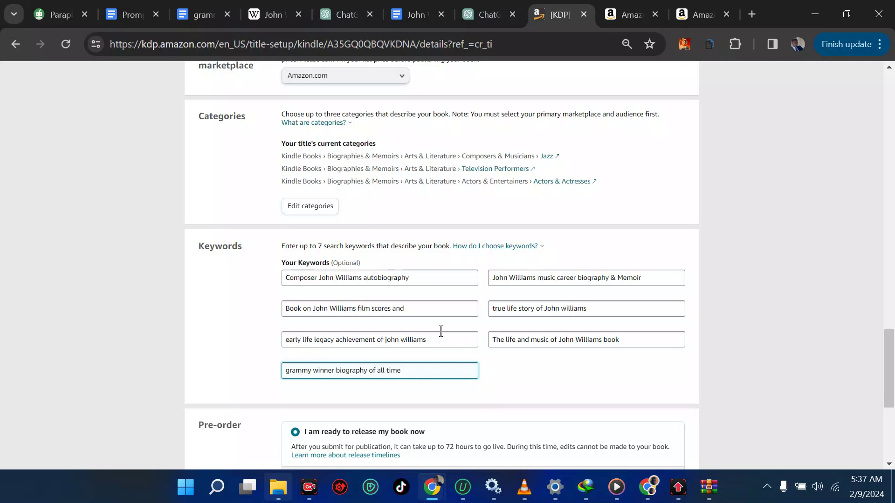
pyautogui.scroll(-3, 540, 372)
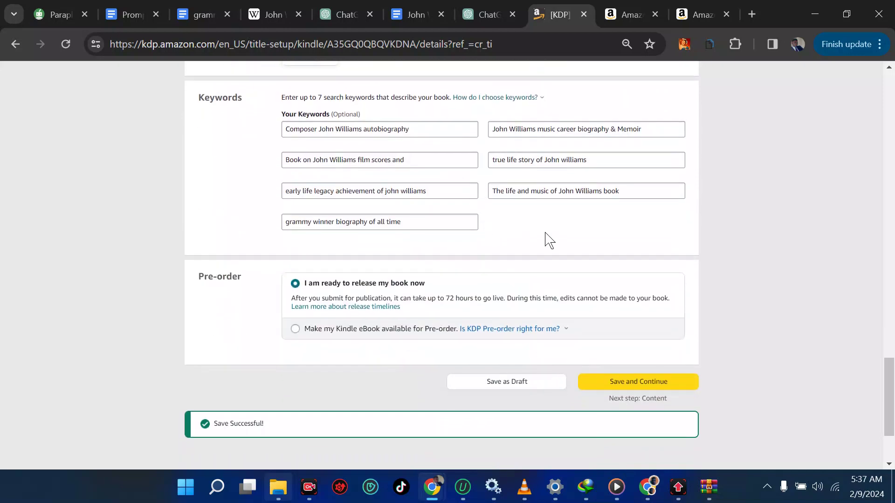
pyautogui.click(618, 389)
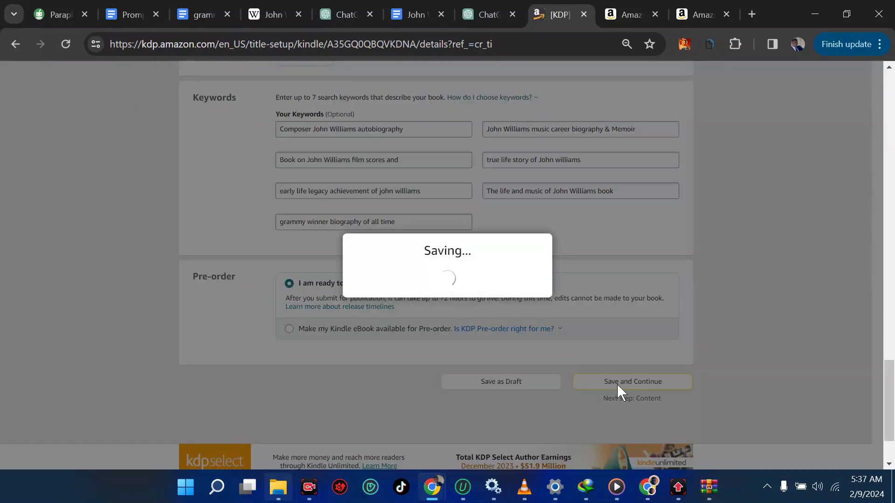
# Fill in the primary author's last name, starting it with a capital letter.
pyautogui.scroll(1, 565, 339)
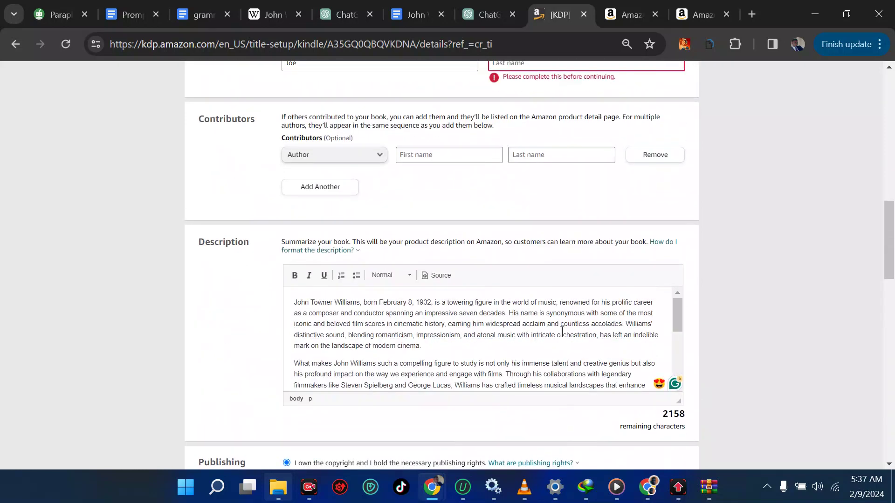
pyautogui.click(537, 174)
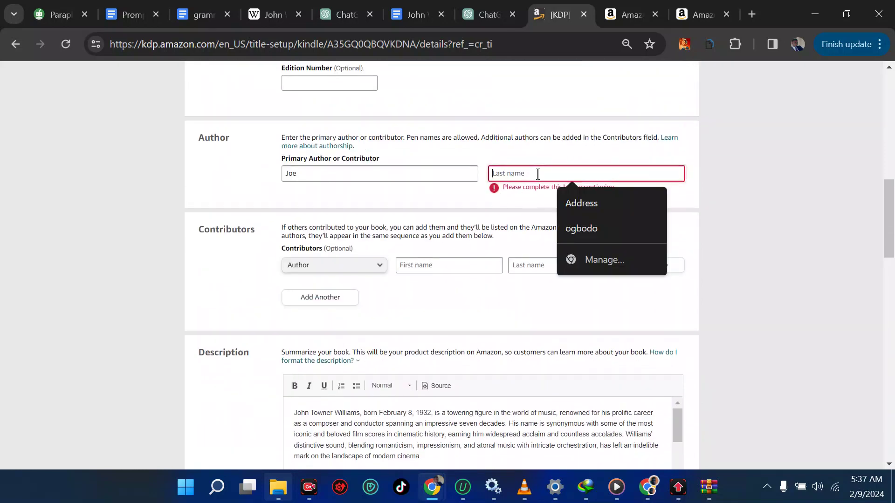
pyautogui.write('br')
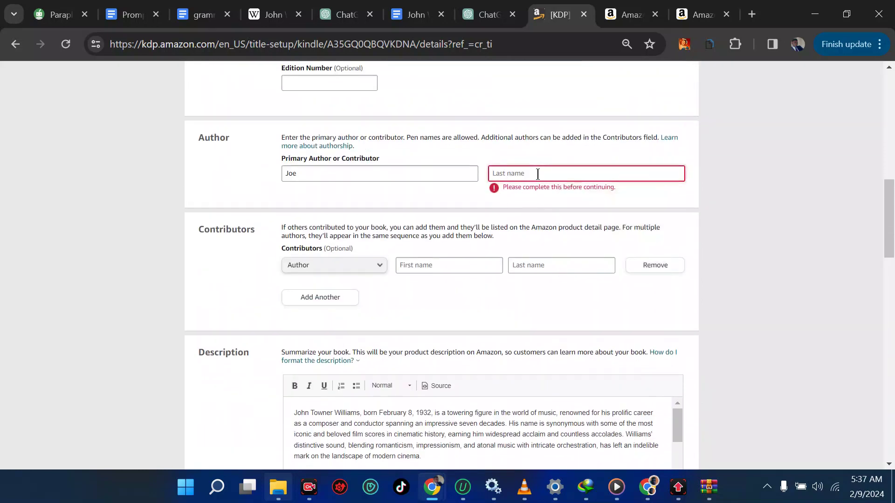
pyautogui.write('own')
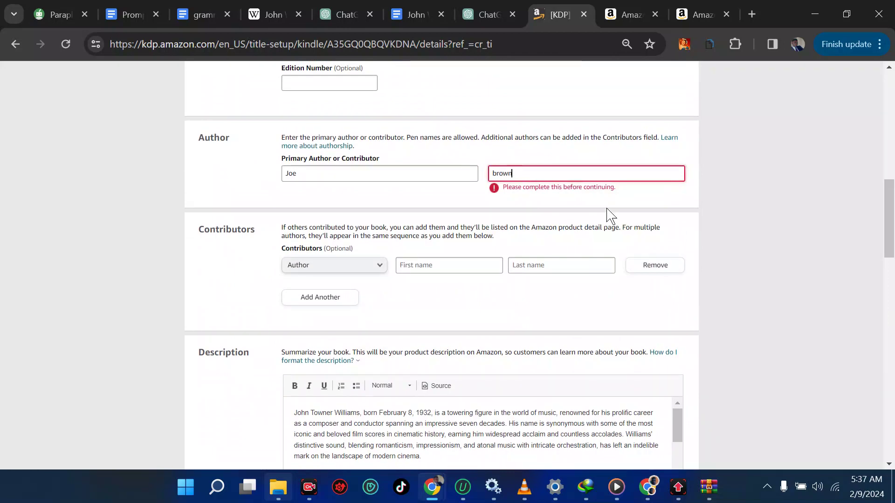
pyautogui.scroll(-10, 610, 215)
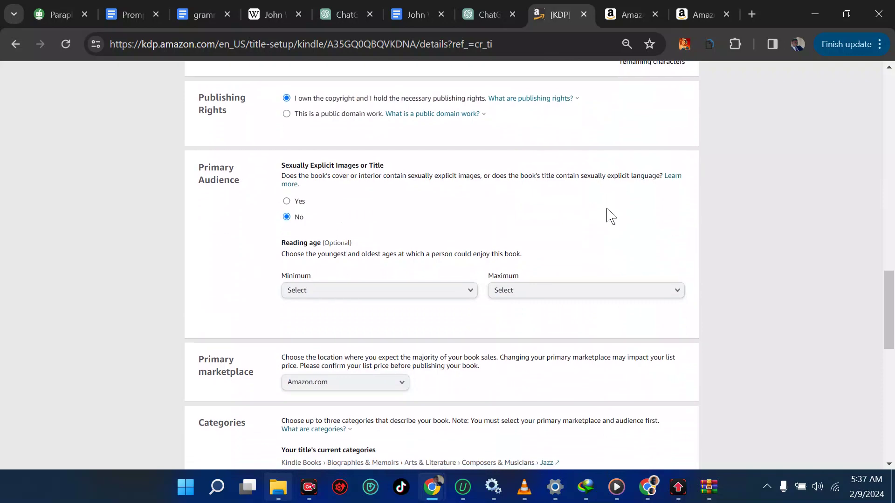
pyautogui.scroll(7, 611, 216)
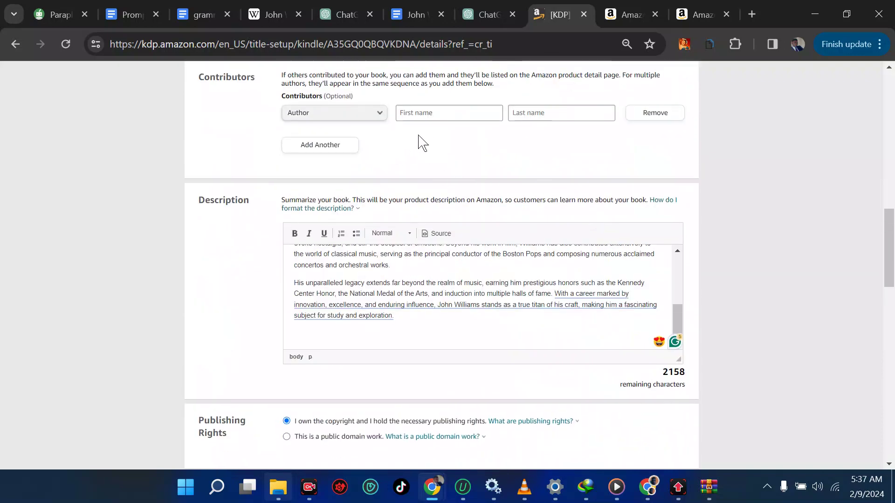
pyautogui.scroll(3, 393, 149)
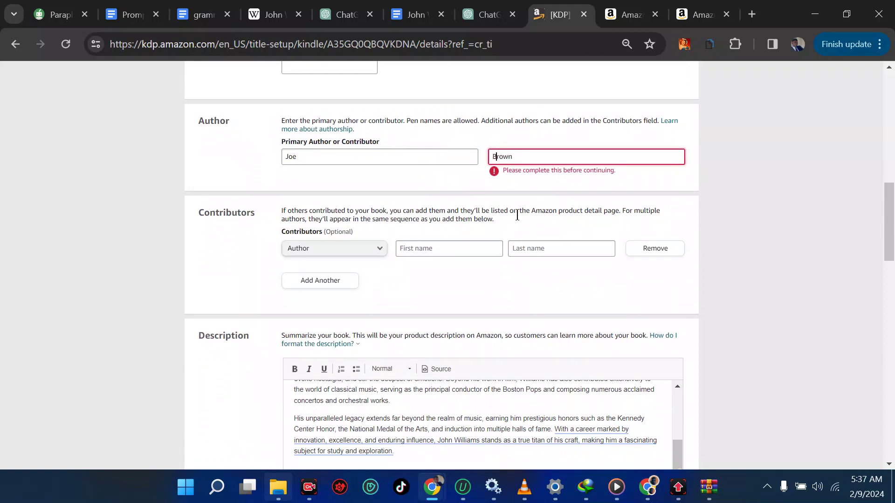
# Save the Kindle eBook details and continue to the eBook content page.
pyautogui.scroll(-15, 582, 275)
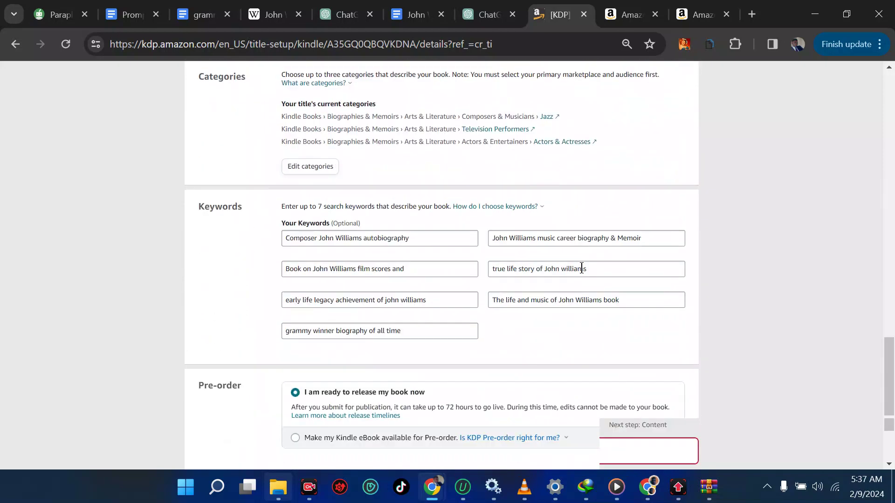
pyautogui.scroll(-5, 582, 273)
pyautogui.click(592, 274)
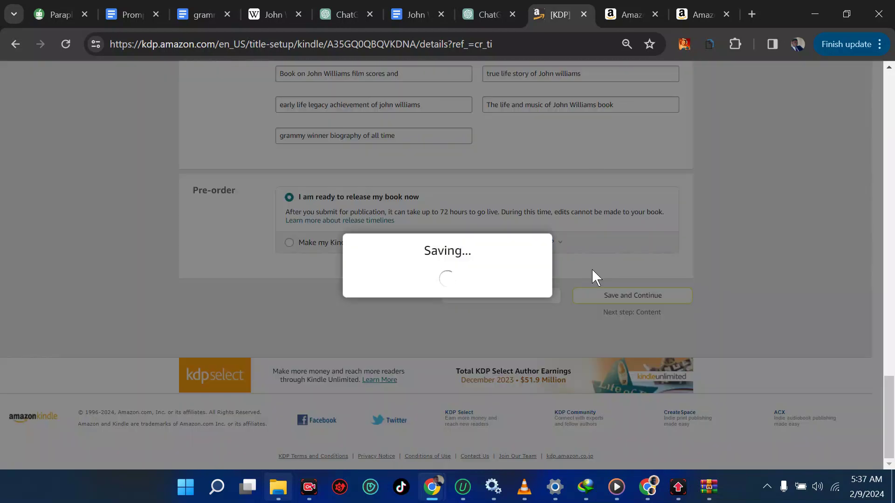
pyautogui.scroll(9, 594, 167)
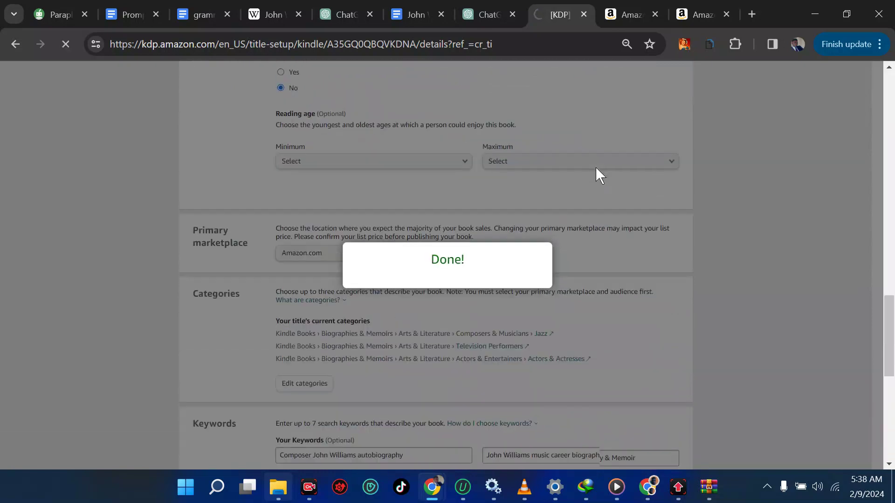
pyautogui.scroll(1, 596, 168)
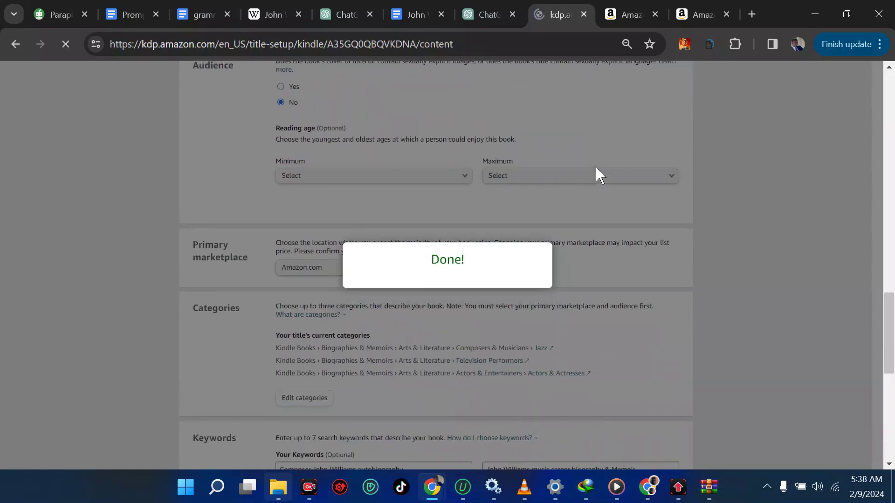
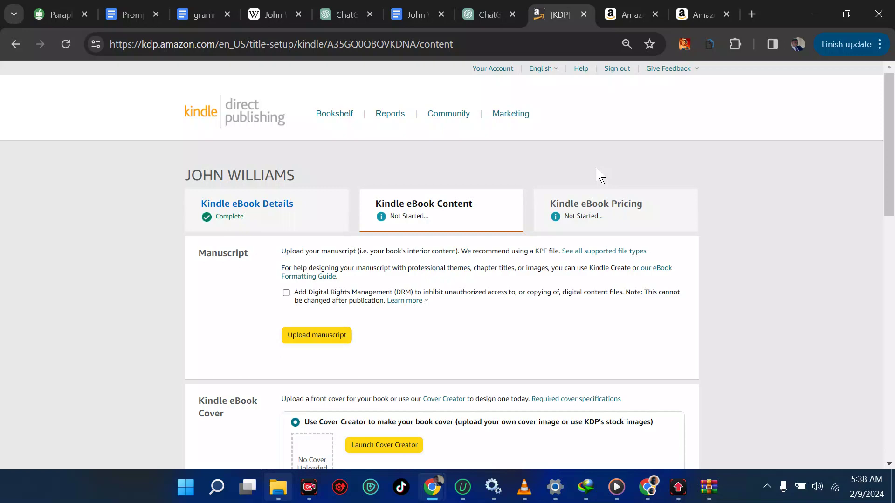
# Switch to the John Williams manuscript in Google Docs and place the cursor below the Table of Contents heading.
pyautogui.click(418, 15)
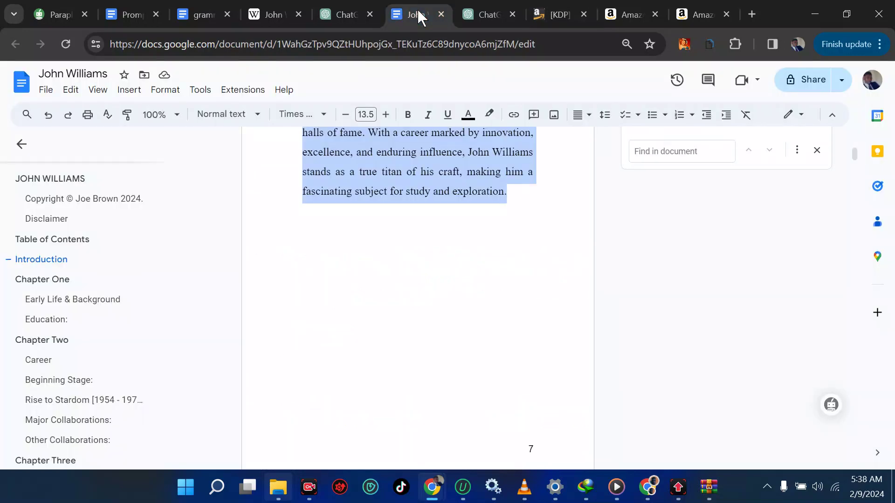
pyautogui.click(45, 90)
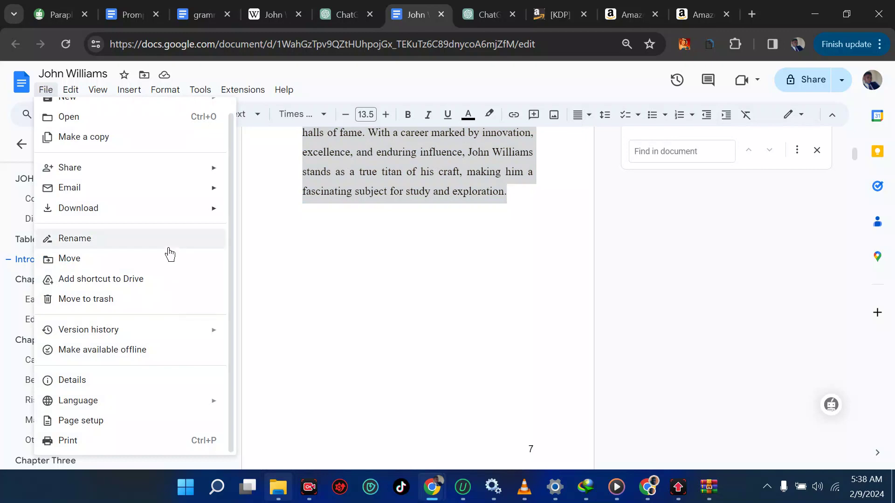
pyautogui.click(289, 254)
pyautogui.click(56, 247)
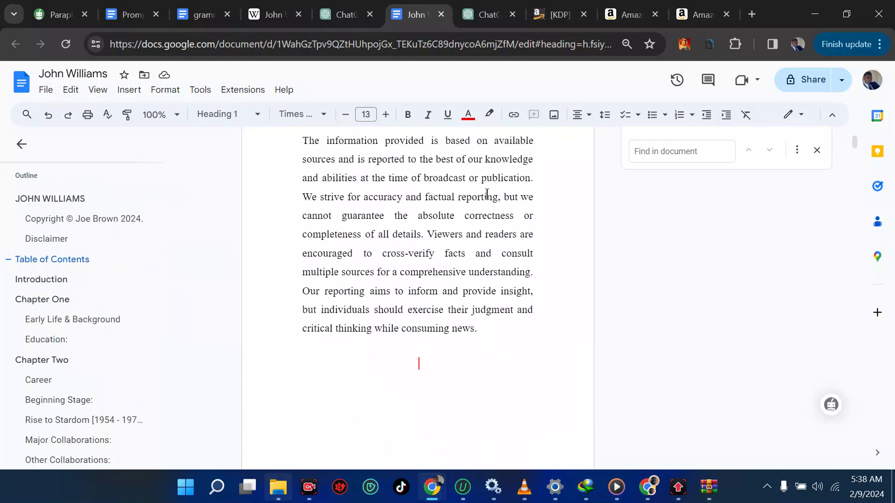
pyautogui.click(399, 170)
pyautogui.scroll(1, 383, 176)
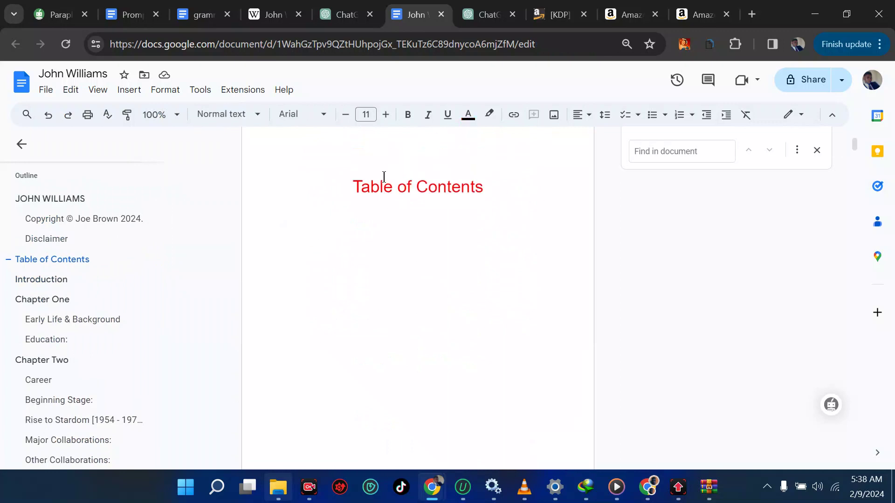
pyautogui.press('Delete')
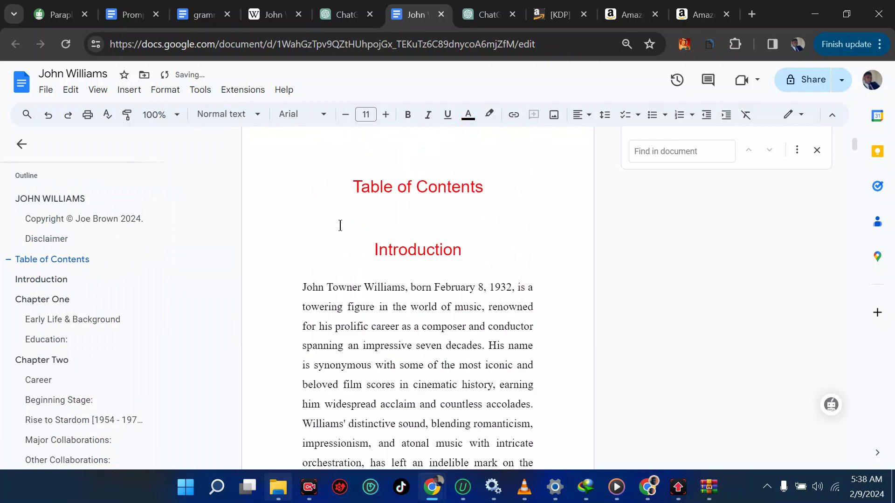
pyautogui.hotkey('ctrl', 'Return')
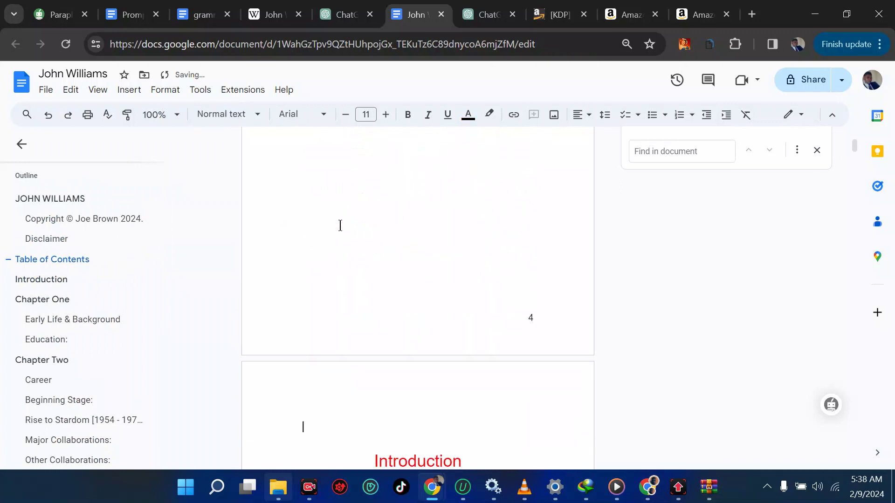
pyautogui.hotkey('ctrl', 'z')
pyautogui.hotkey('ctrl', 'z')
pyautogui.hotkey('ctrl', 'z')
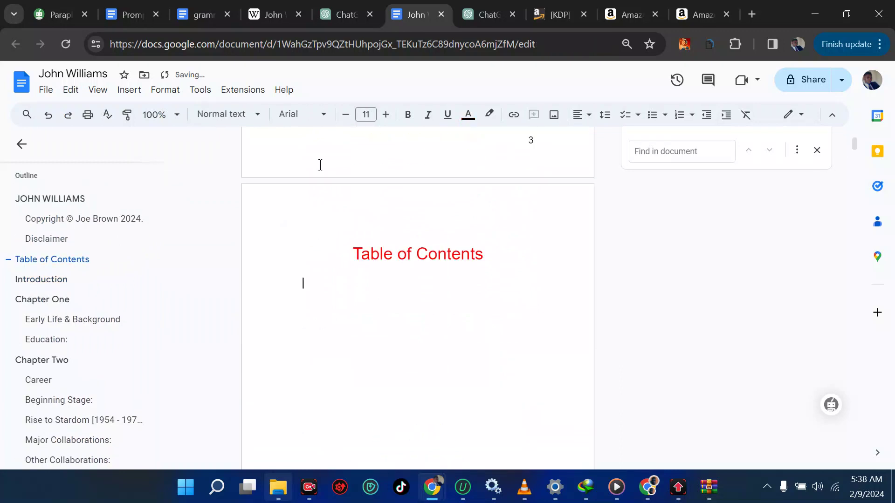
# Insert a plain-text table of contents with page numbers below the Table of Contents heading.
pyautogui.click(129, 90)
pyautogui.scroll(-3, 173, 219)
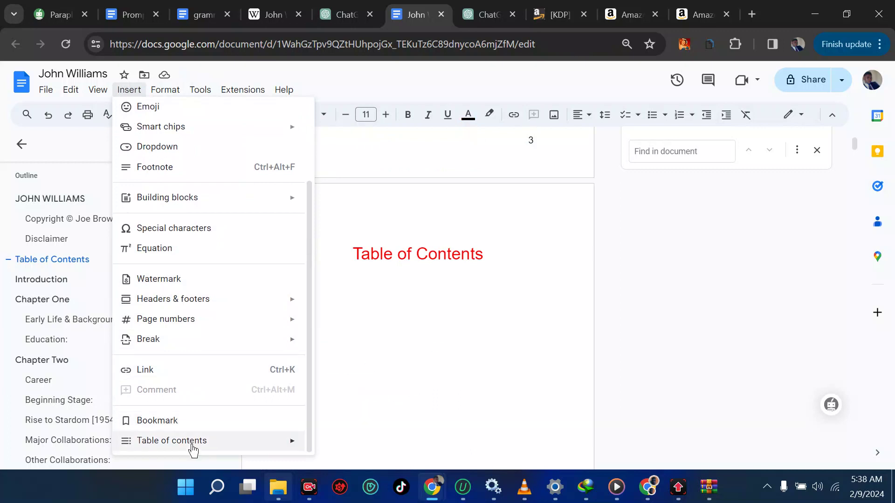
pyautogui.moveTo(272, 443)
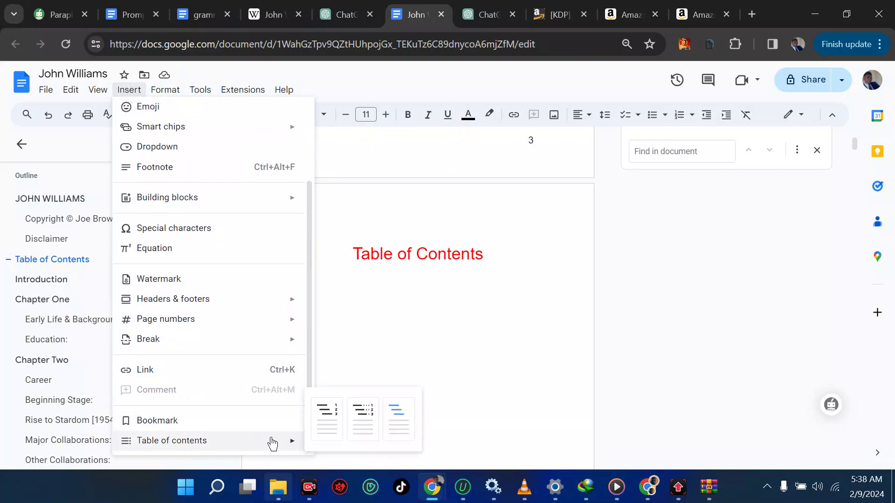
pyautogui.click(327, 419)
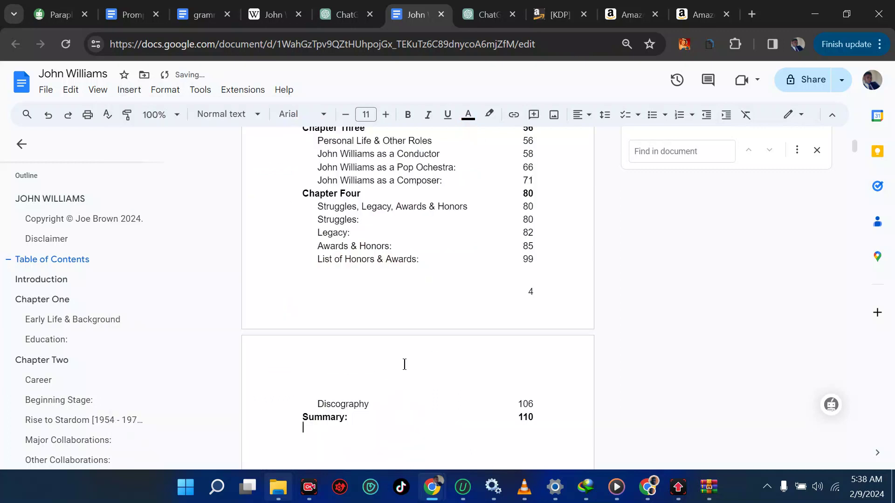
pyautogui.scroll(6, 405, 364)
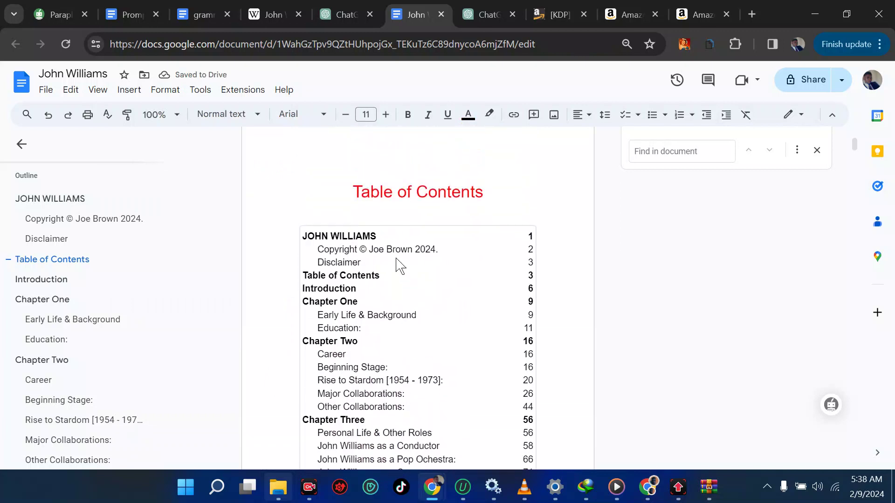
# Delete the book title, Copyright, Disclaimer and Table of Contents entries from the inserted table of contents.
pyautogui.click(373, 267)
pyautogui.doubleClick(305, 238)
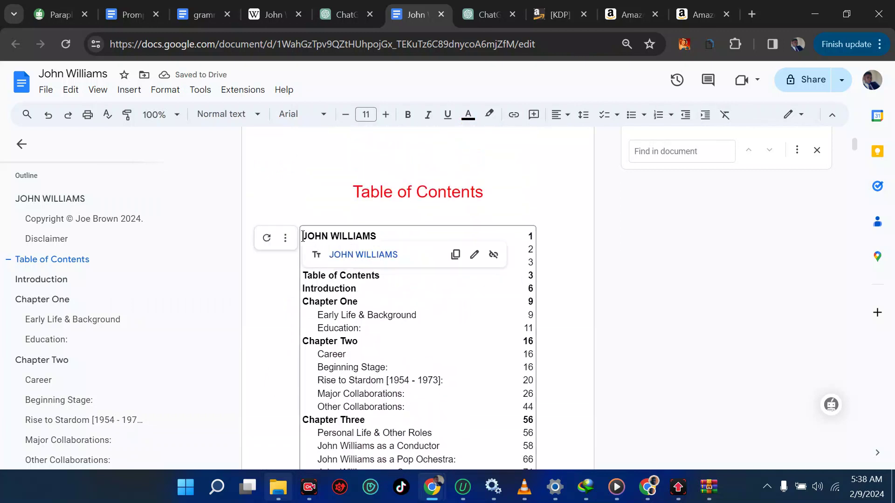
pyautogui.moveTo(304, 238); pyautogui.dragTo(534, 261)
pyautogui.press('BackSpace')
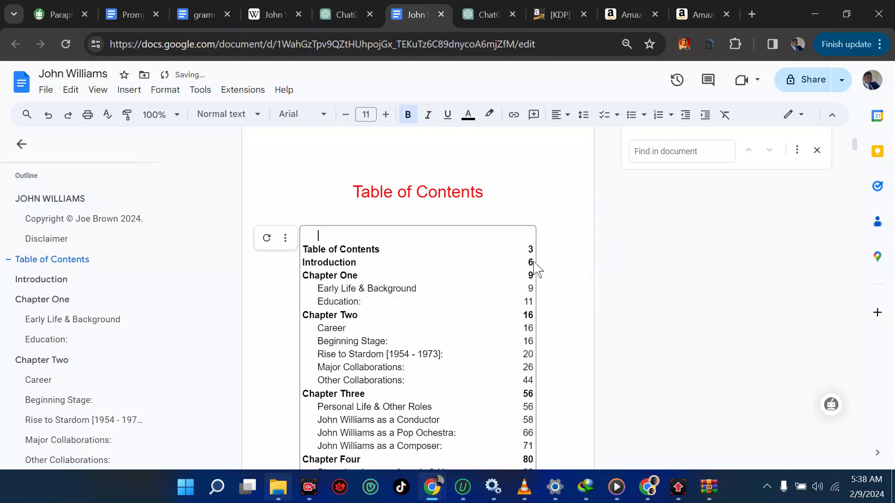
pyautogui.press('Delete')
pyautogui.press('Delete')
pyautogui.press('Delete')
pyautogui.press('Delete')
pyautogui.press('Delete')
pyautogui.press('Delete')
pyautogui.press('Delete')
pyautogui.press('Delete')
pyautogui.press('Delete')
pyautogui.press('Delete')
pyautogui.press('Delete')
pyautogui.press('Delete')
pyautogui.press('Delete')
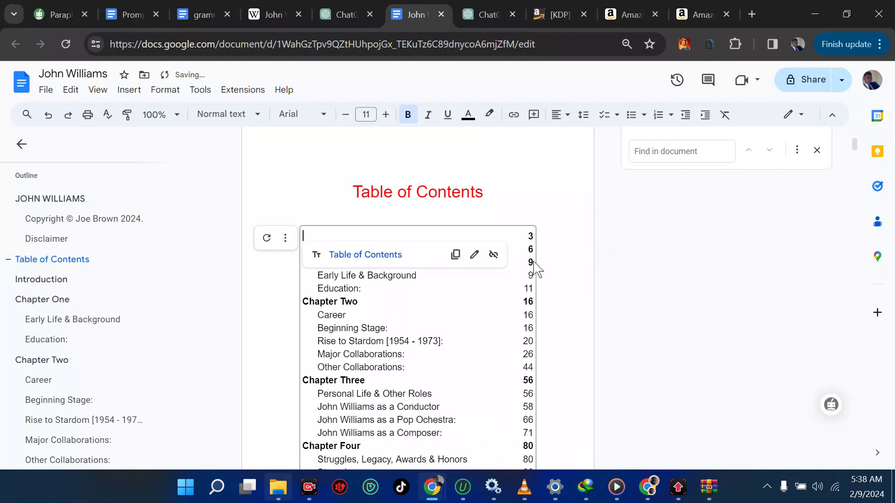
pyautogui.press('Delete')
pyautogui.press('Delete')
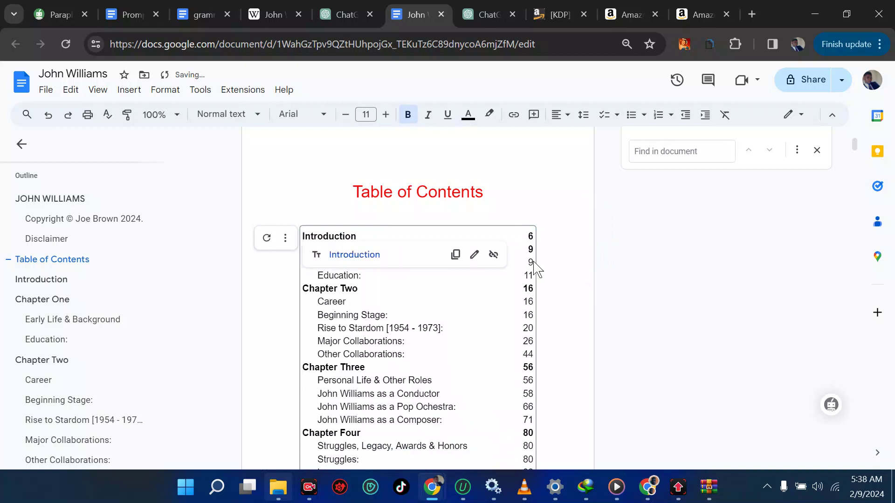
pyautogui.click(554, 200)
pyautogui.scroll(-6, 554, 200)
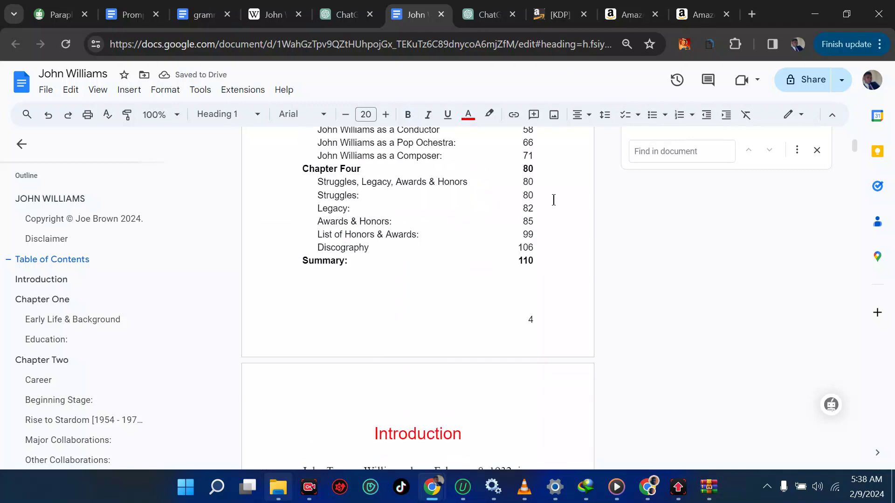
# Change the JOHN WILLIAMS title on the cover page to the Normal text style and center it.
pyautogui.scroll(4, 554, 200)
pyautogui.scroll(15, 554, 200)
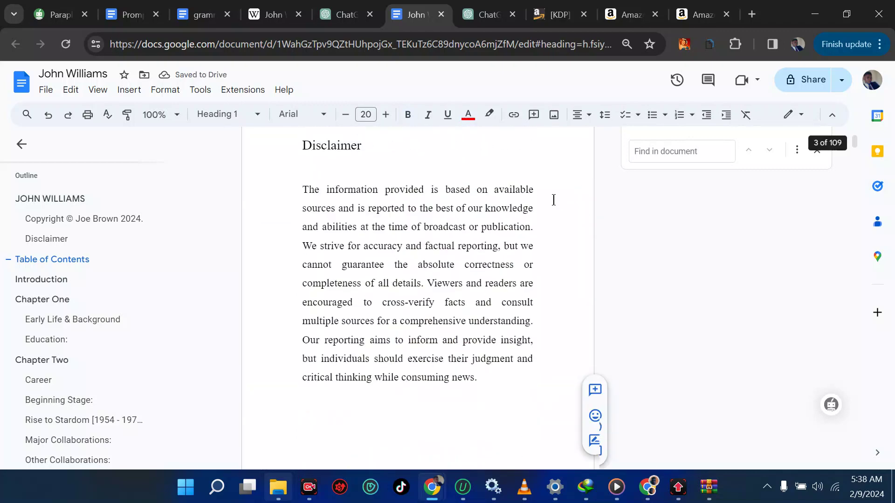
pyautogui.scroll(10, 554, 200)
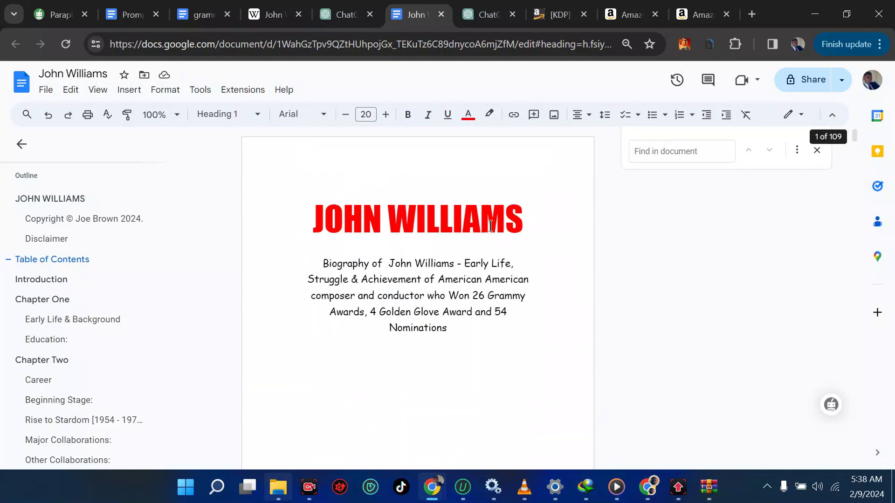
pyautogui.click(467, 228)
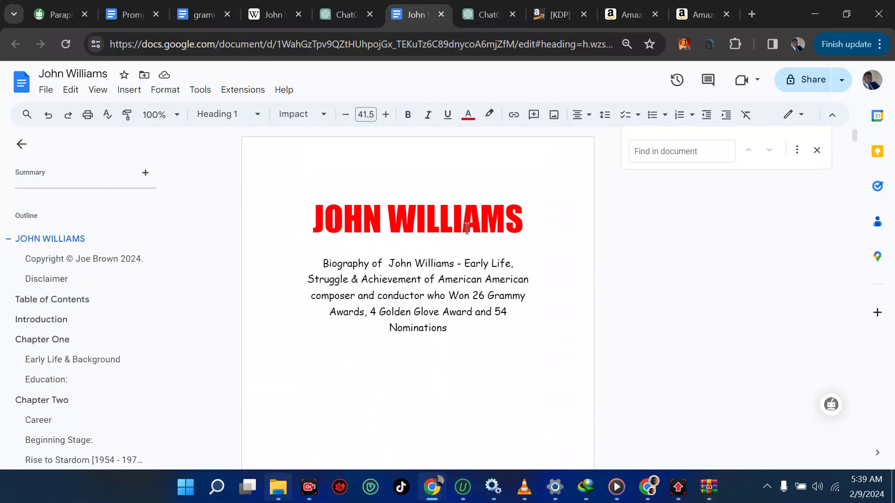
pyautogui.click(257, 114)
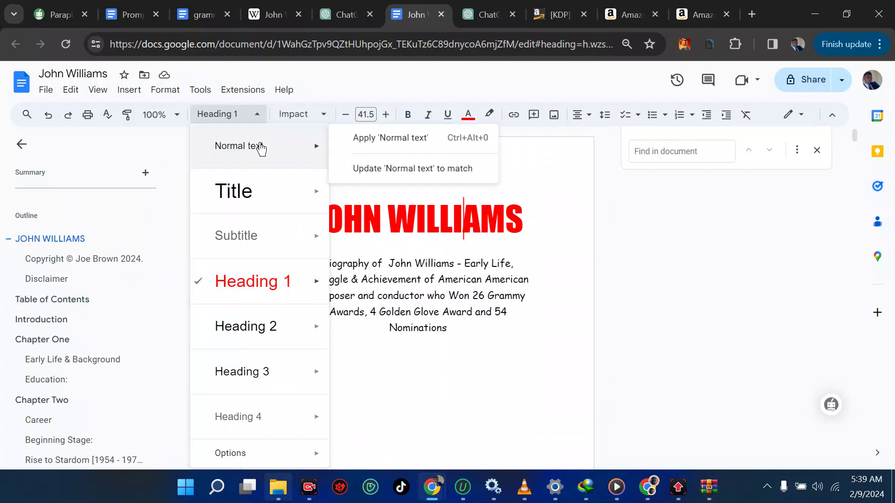
pyautogui.click(261, 149)
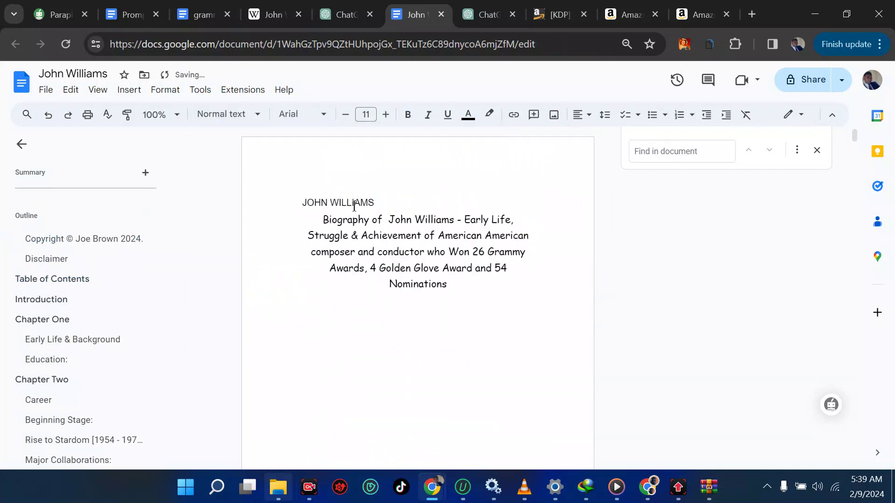
pyautogui.hotkey('ctrl', 'shift', 'e')
# Set the cover page title's font to Impact and its size to 43.
pyautogui.tripleClick(400, 202)
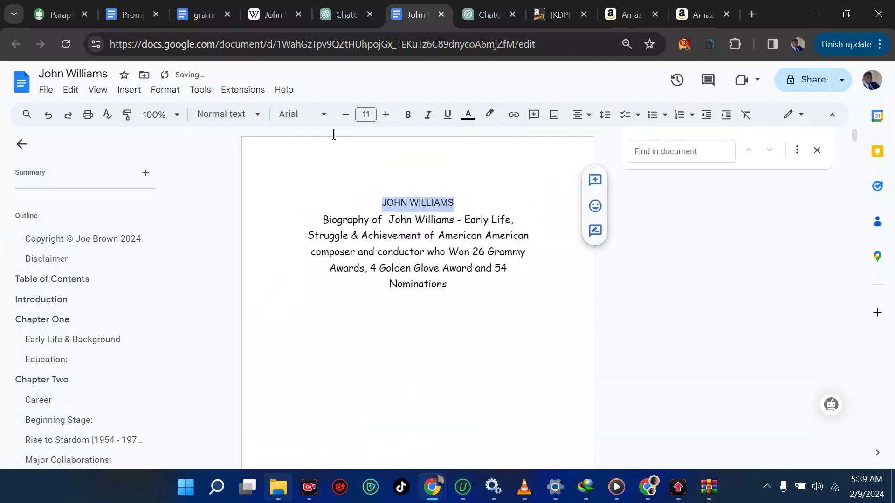
pyautogui.click(300, 114)
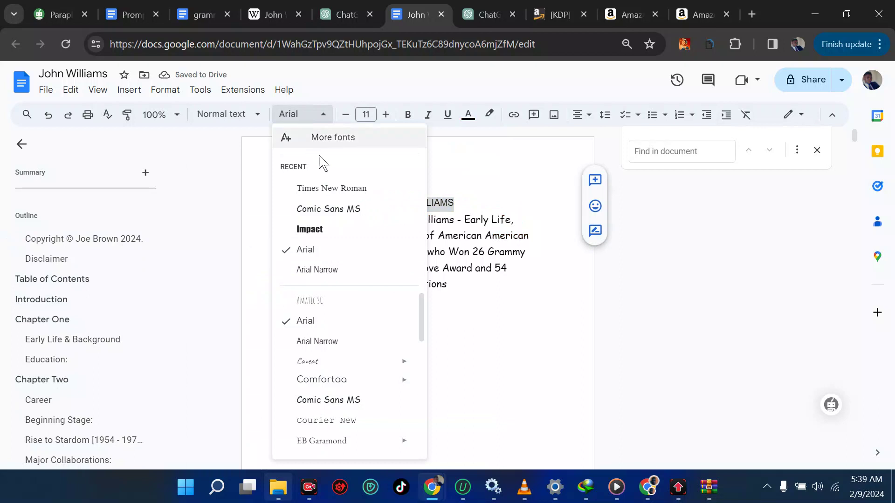
pyautogui.click(337, 230)
pyautogui.click(385, 115)
pyautogui.click(384, 115)
pyautogui.click(384, 114)
pyautogui.click(384, 114)
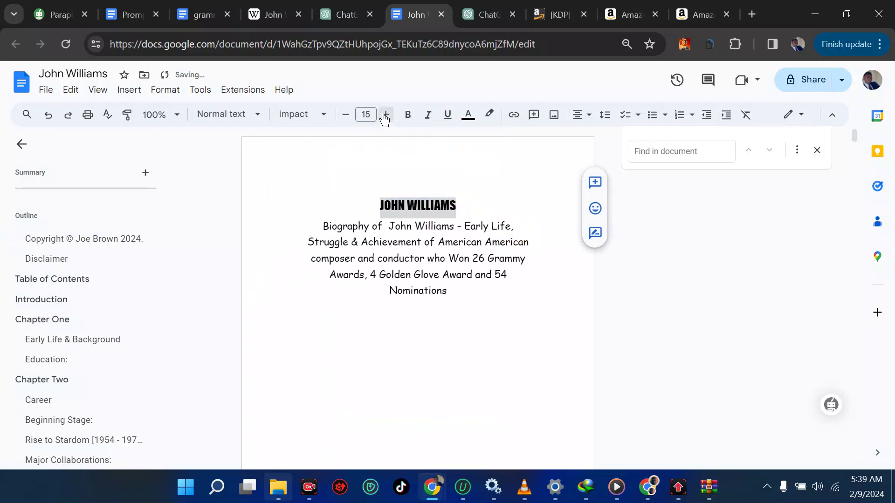
pyautogui.click(384, 115)
pyautogui.click(384, 115)
pyautogui.click(384, 115)
pyautogui.click(385, 115)
pyautogui.click(384, 115)
pyautogui.click(384, 114)
pyautogui.click(385, 114)
pyautogui.click(384, 115)
pyautogui.click(384, 114)
pyautogui.click(385, 114)
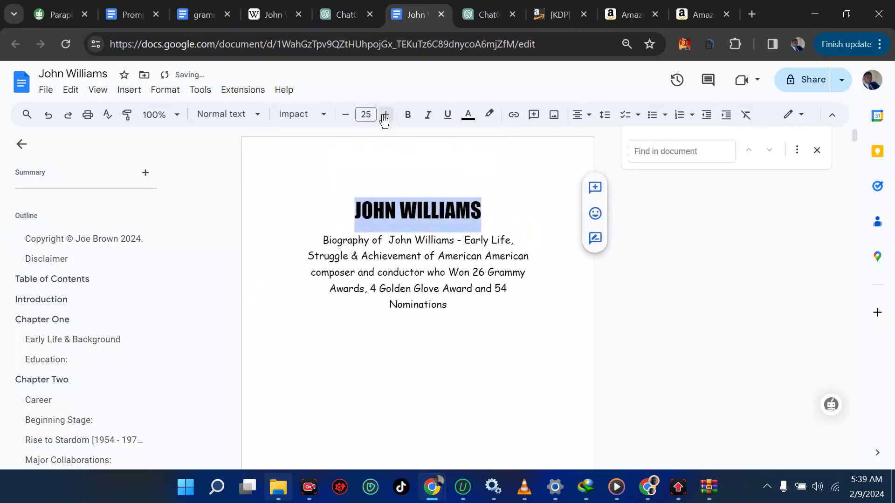
pyautogui.click(384, 114)
pyautogui.click(383, 115)
pyautogui.click(384, 115)
pyautogui.click(385, 114)
pyautogui.click(385, 114)
pyautogui.click(385, 115)
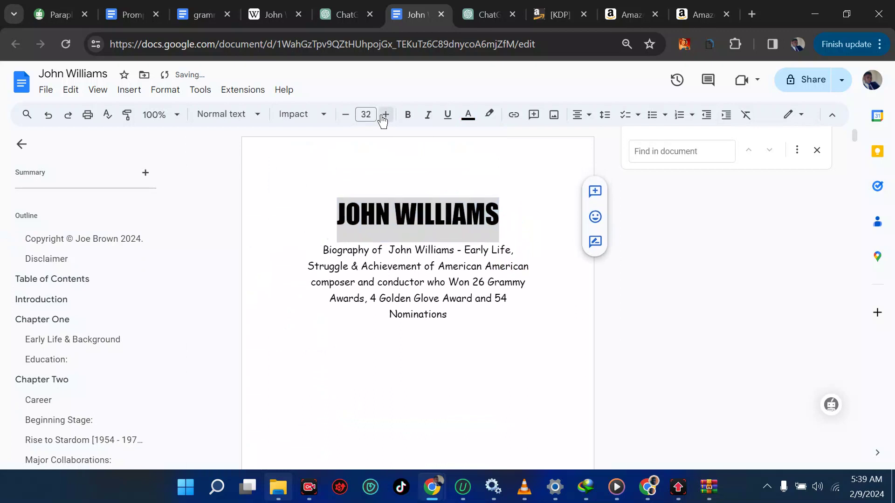
pyautogui.click(385, 115)
pyautogui.click(384, 114)
pyautogui.click(385, 115)
pyautogui.click(385, 114)
pyautogui.click(384, 115)
pyautogui.click(384, 114)
pyautogui.click(384, 115)
pyautogui.click(384, 114)
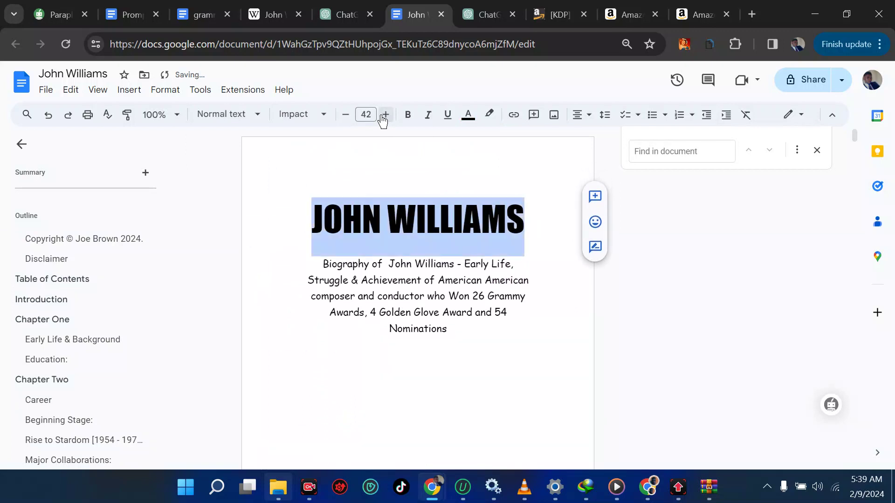
pyautogui.click(385, 114)
# Color the cover page title red.
pyautogui.click(467, 117)
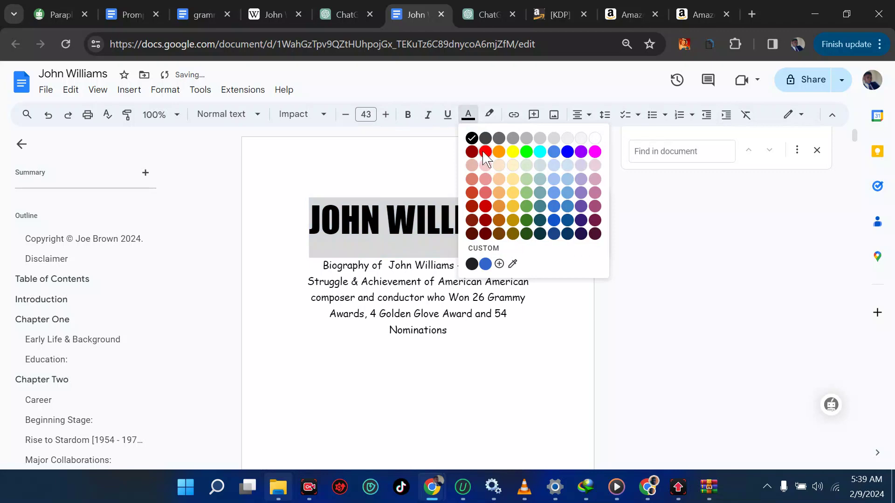
pyautogui.click(482, 150)
pyautogui.click(471, 331)
# Review the front pages and follow the Summary link in the table of contents to check its listed page number.
pyautogui.scroll(-8, 471, 330)
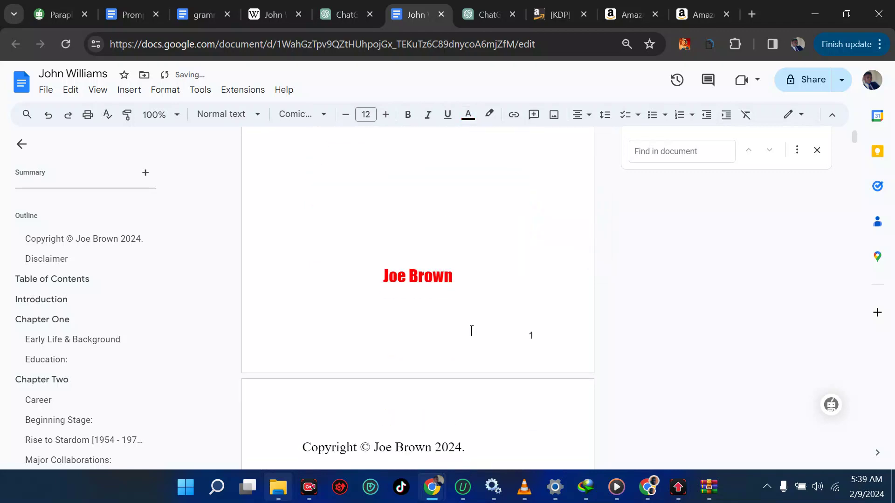
pyautogui.scroll(2, 478, 387)
pyautogui.scroll(3, 460, 261)
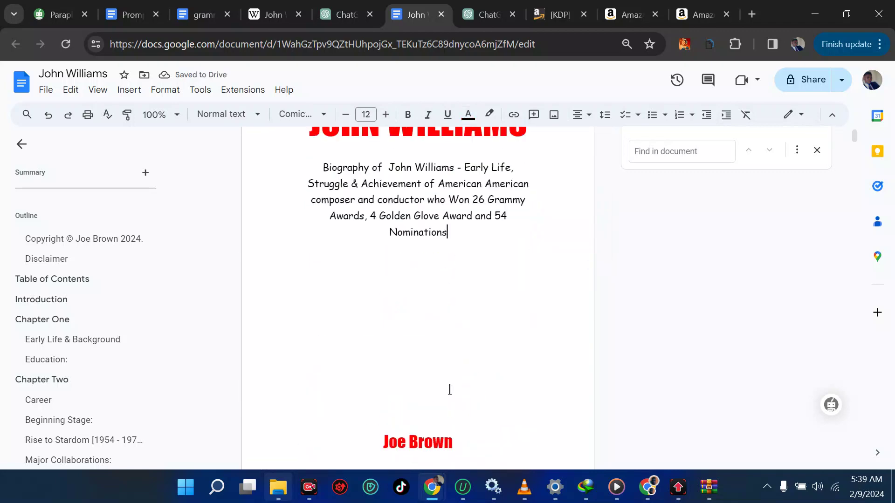
pyautogui.scroll(-7, 449, 389)
pyautogui.scroll(-20, 449, 390)
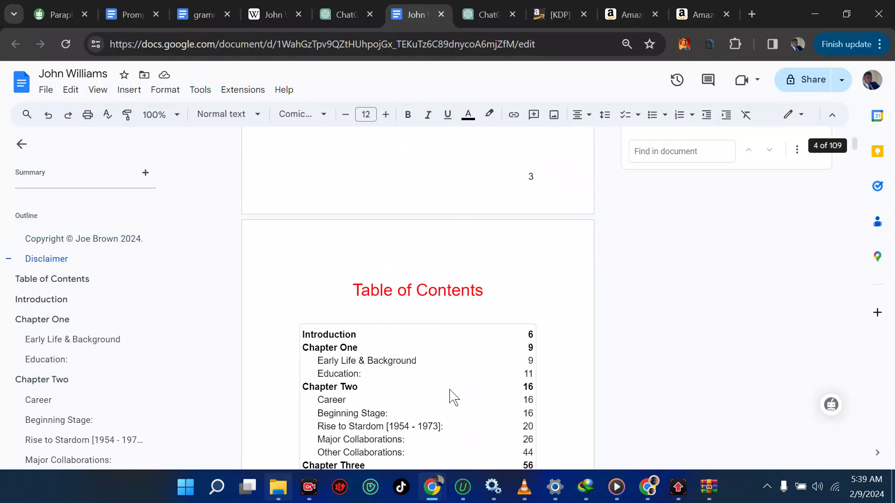
pyautogui.scroll(-2, 369, 315)
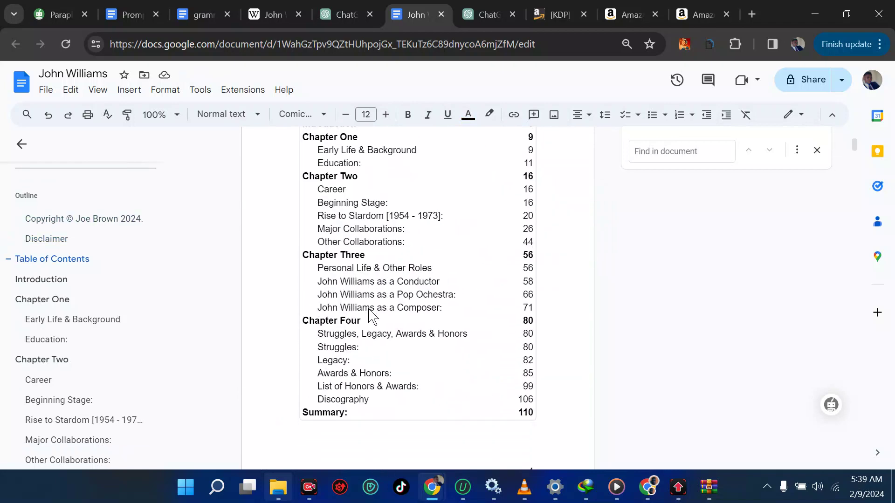
pyautogui.click(337, 413)
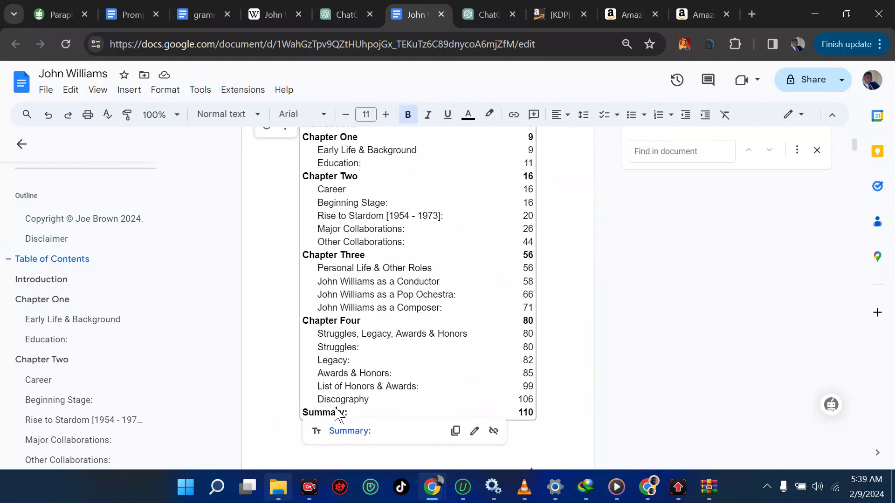
pyautogui.click(350, 431)
pyautogui.scroll(-2, 453, 375)
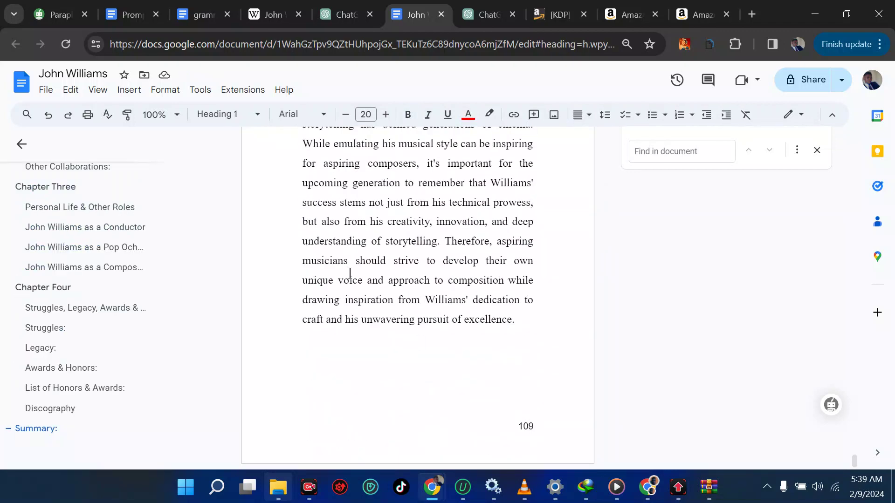
# Return to the table of contents and update it to match the current headings and page numbers.
pyautogui.scroll(7, 134, 230)
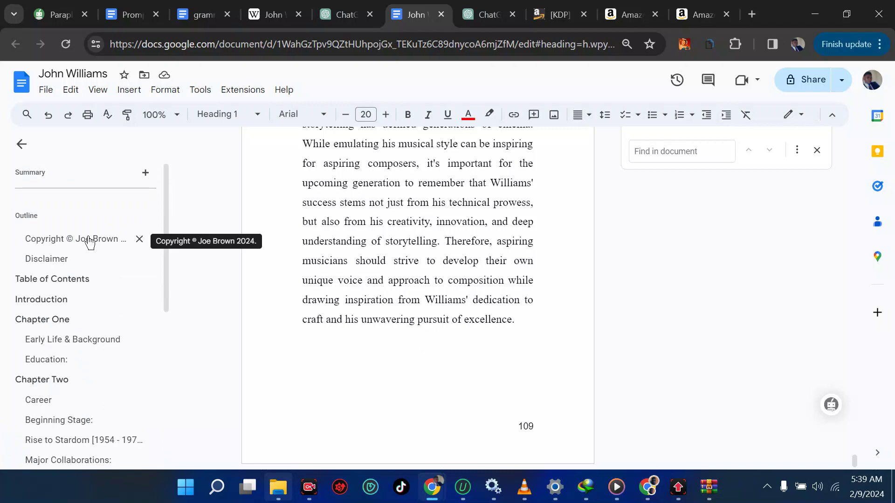
pyautogui.click(60, 278)
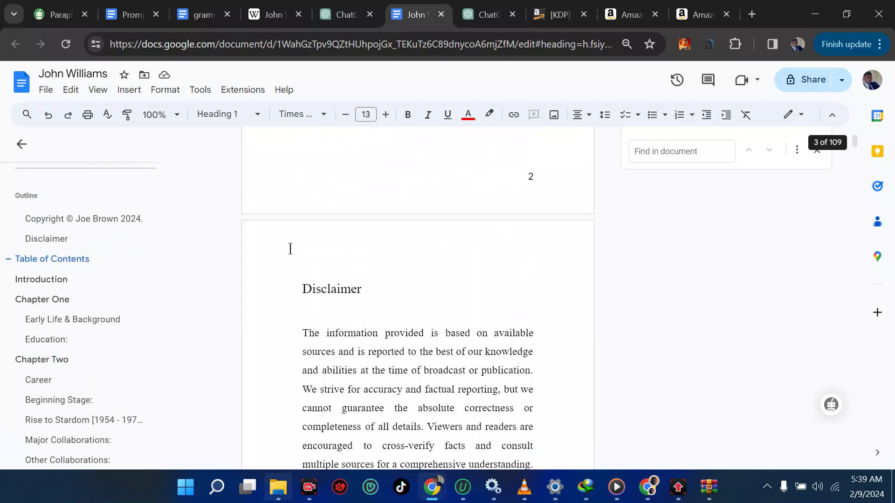
pyautogui.scroll(12, 289, 248)
pyautogui.scroll(-10, 290, 248)
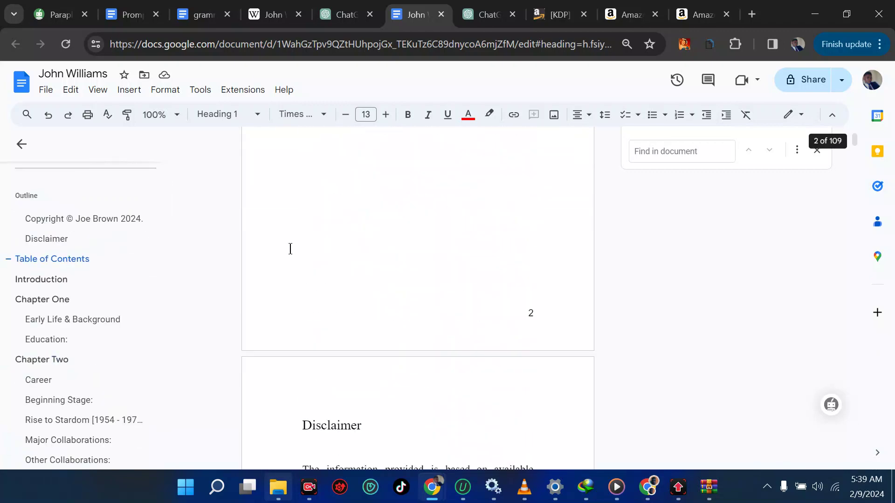
pyautogui.scroll(-16, 290, 248)
pyautogui.click(297, 223)
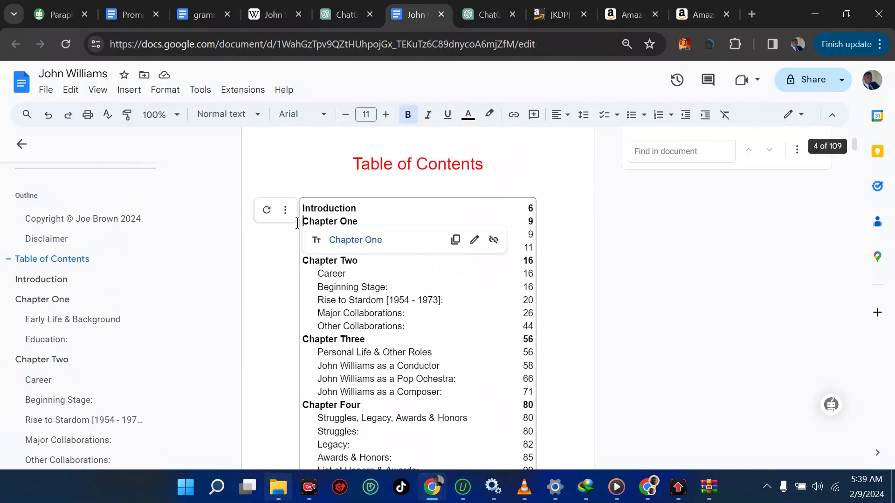
pyautogui.click(266, 209)
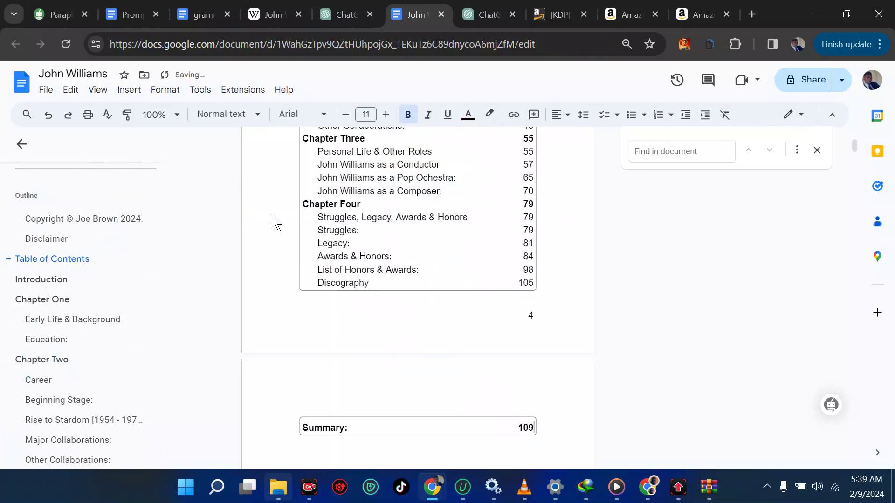
# Remove the copyright, Disclaimer and Table of Contents entries from the table of contents so it starts with Introduction.
pyautogui.scroll(5, 412, 236)
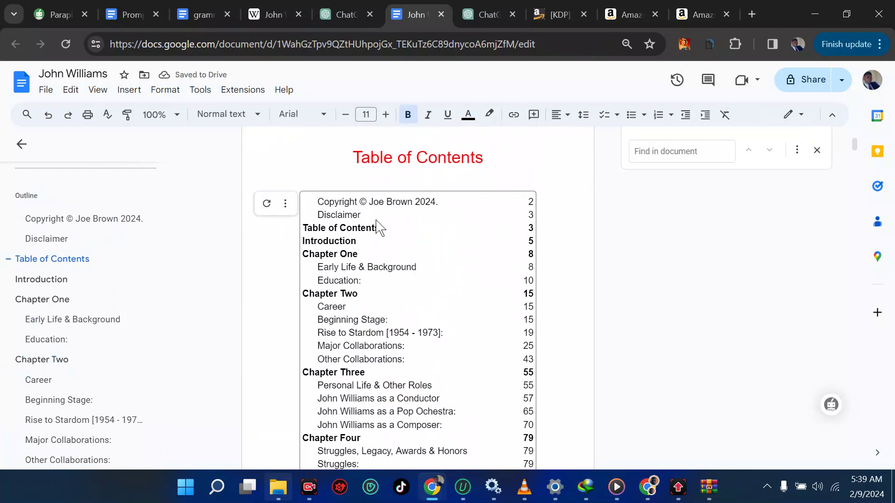
pyautogui.doubleClick(377, 227)
pyautogui.press('BackSpace')
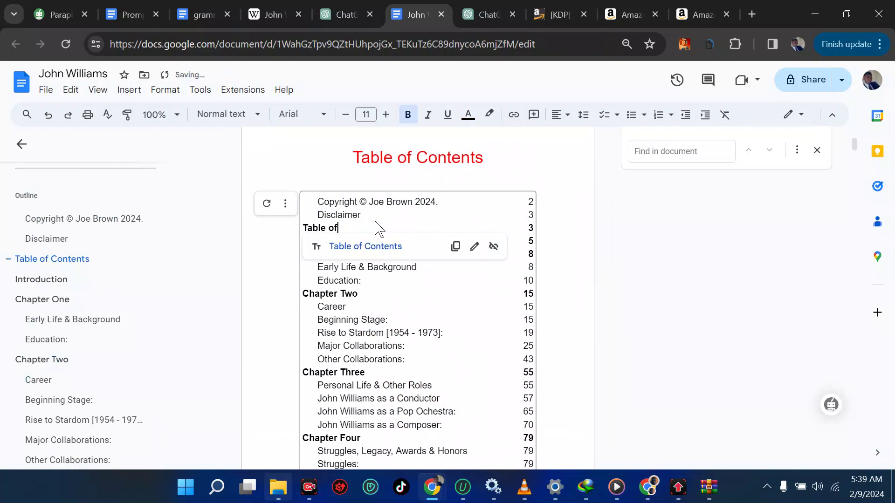
pyautogui.click(316, 201)
pyautogui.moveTo(394, 213); pyautogui.dragTo(534, 230)
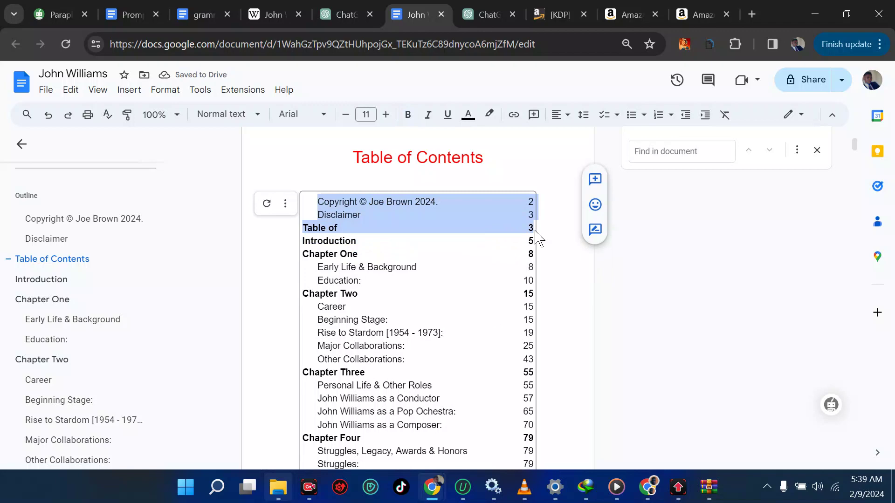
pyautogui.press('BackSpace')
# Follow the Summary link to check its page number, and return to the table of contents to review its entries.
pyautogui.scroll(-3, 536, 235)
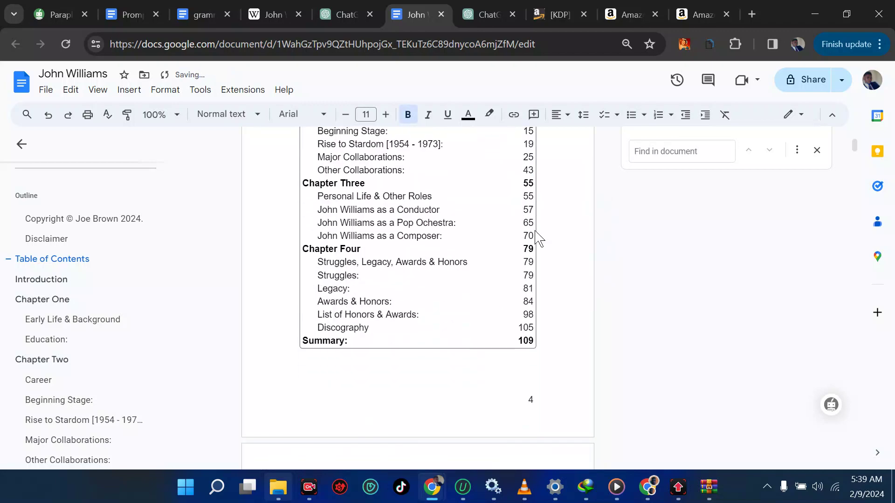
pyautogui.click(333, 339)
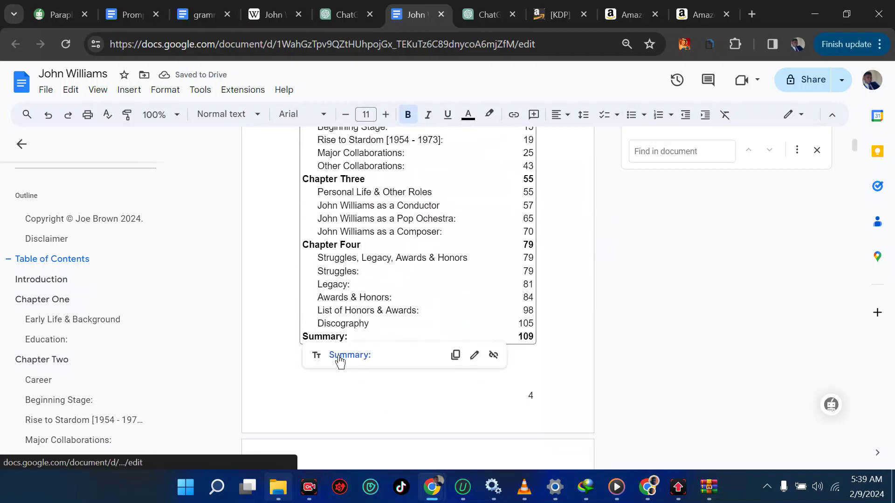
pyautogui.click(340, 356)
pyautogui.scroll(-3, 465, 363)
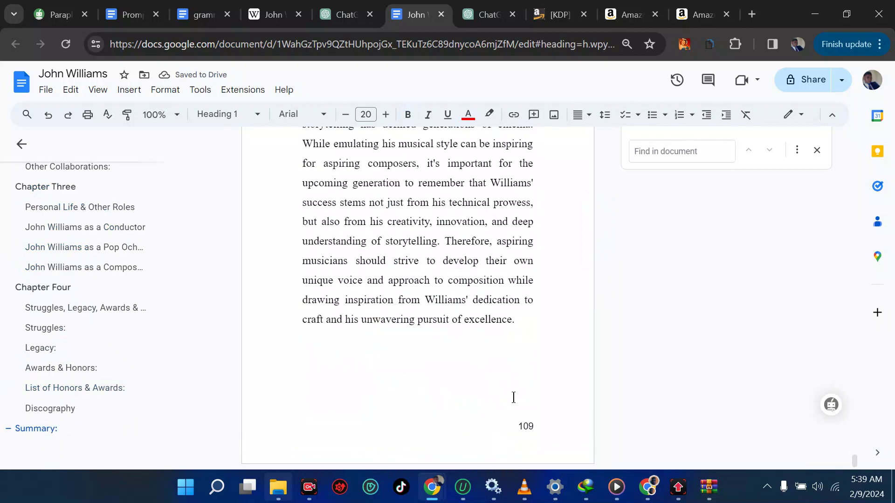
pyautogui.scroll(20, 438, 409)
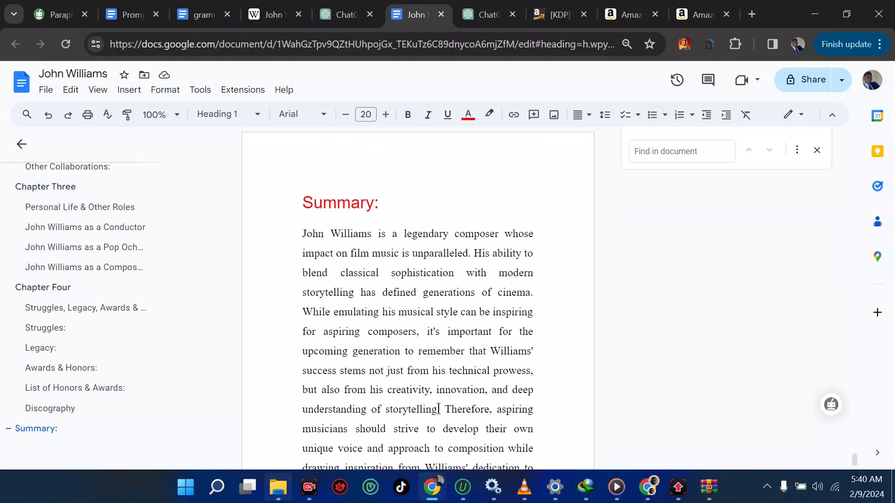
pyautogui.scroll(6, 109, 338)
pyautogui.scroll(1, 110, 338)
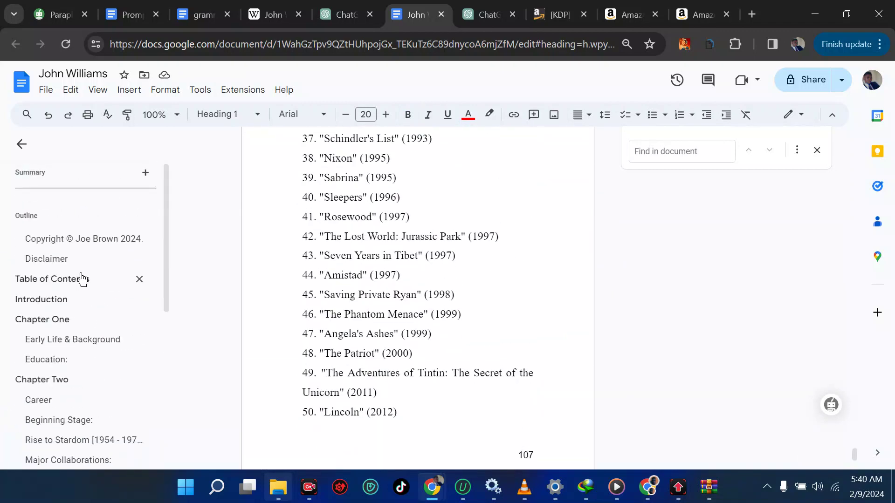
pyautogui.click(62, 283)
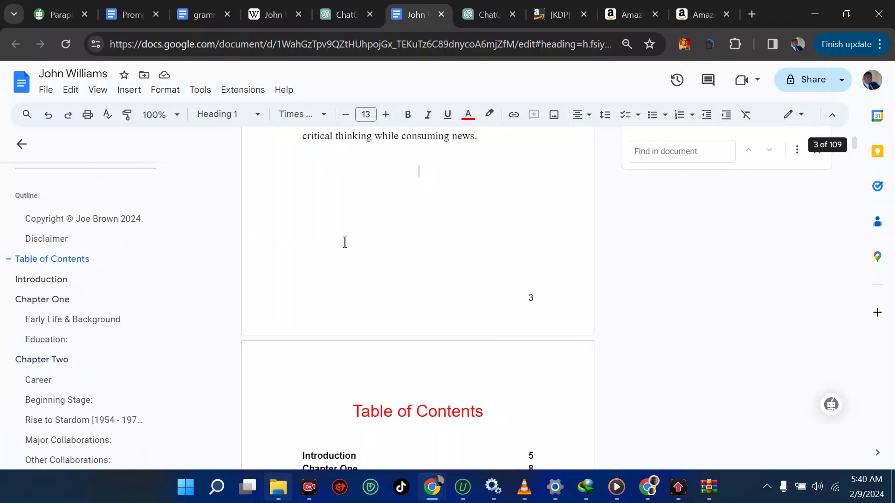
pyautogui.scroll(-5, 345, 242)
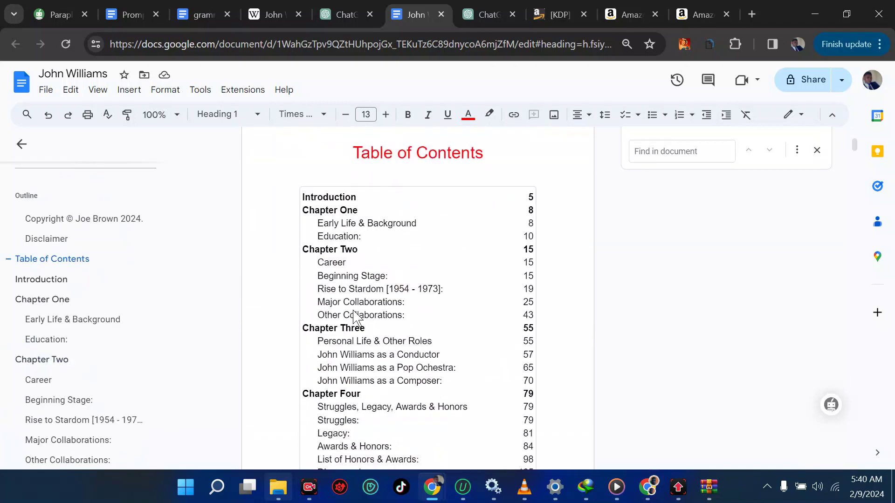
pyautogui.scroll(-6, 355, 318)
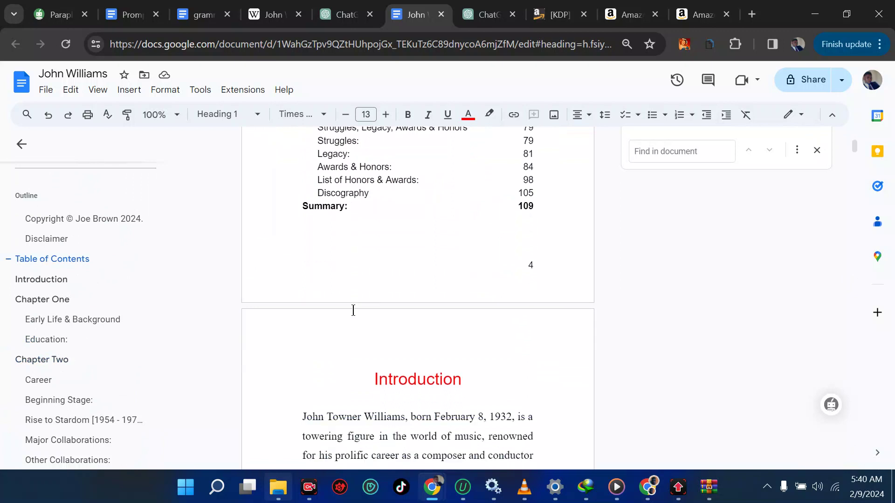
pyautogui.scroll(3, 353, 310)
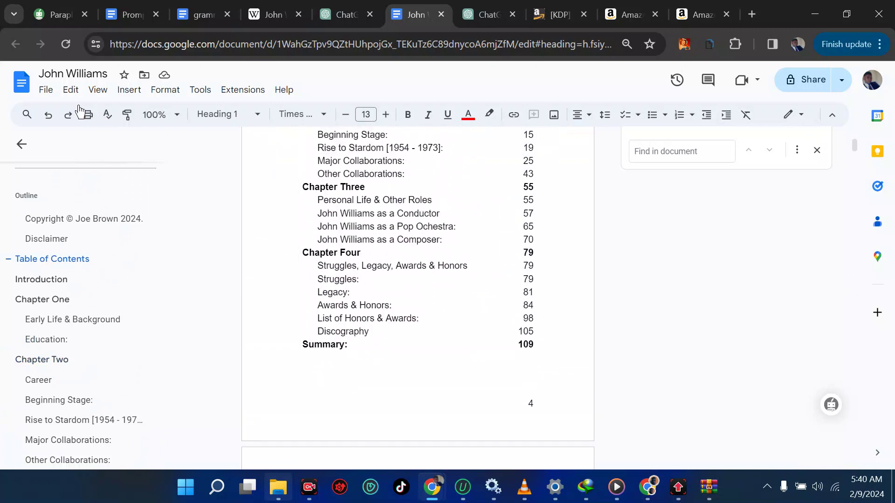
pyautogui.click(45, 90)
pyautogui.moveTo(102, 211)
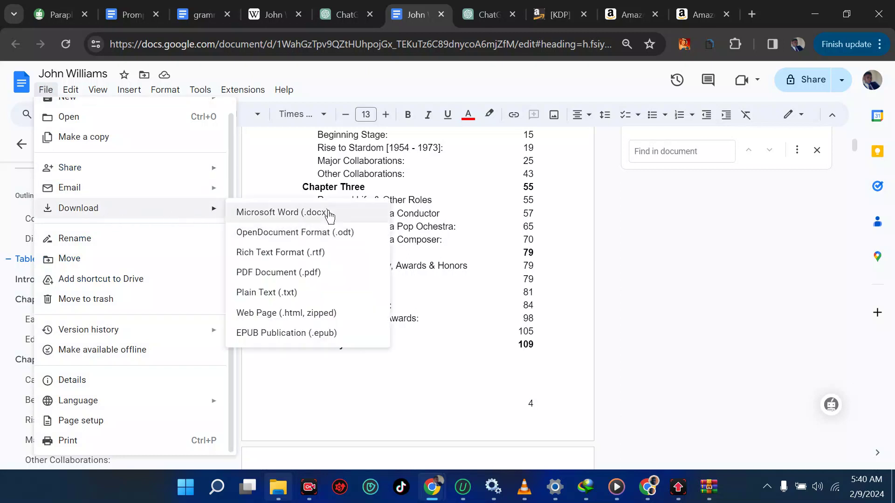
pyautogui.click(329, 313)
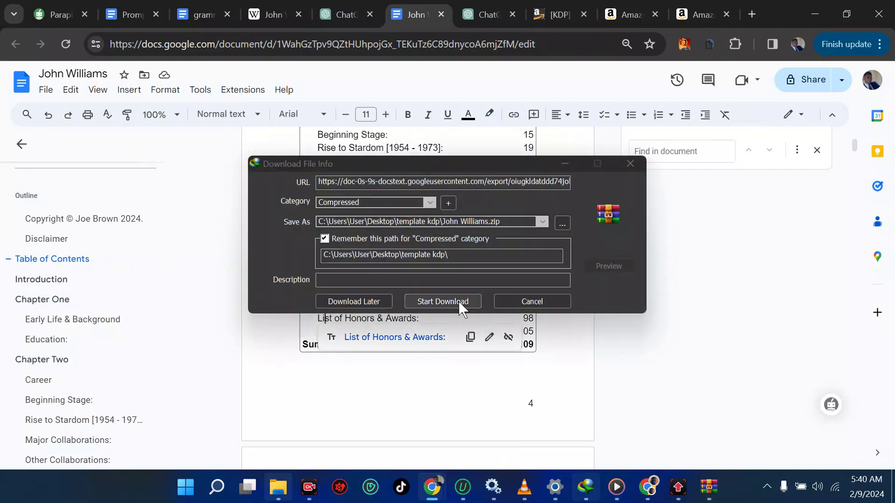
pyautogui.click(459, 302)
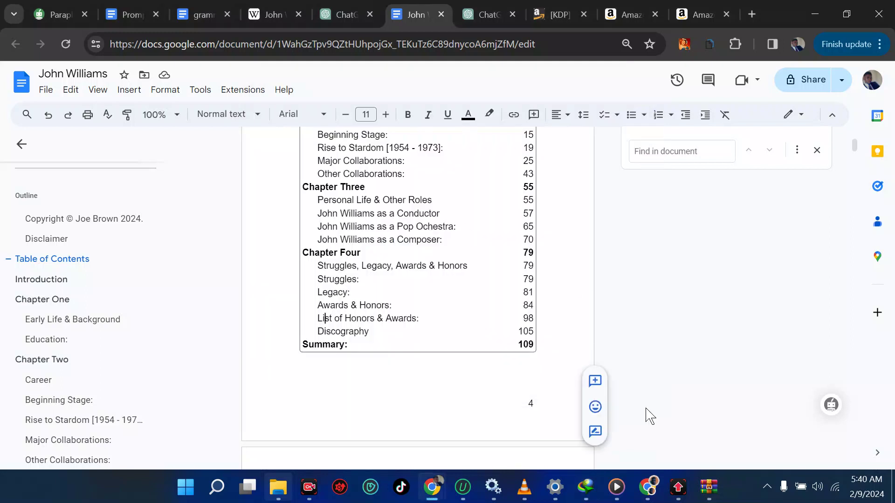
# Switch to Internet Download Manager and place the downloaded John Williams.zip on the desktop.
pyautogui.moveTo(708, 485)
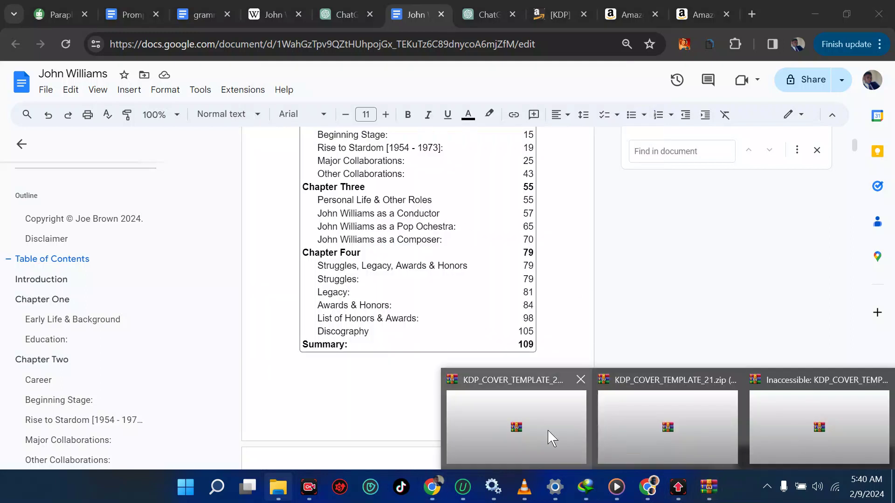
pyautogui.moveTo(764, 425)
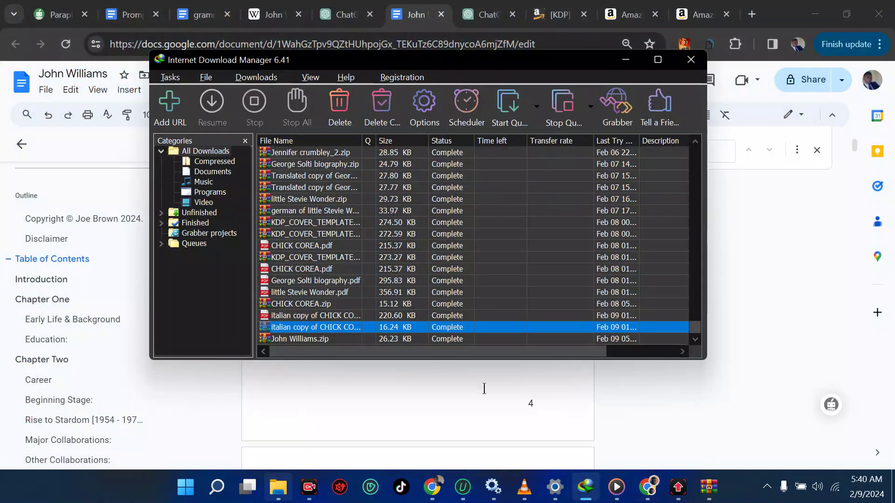
pyautogui.click(441, 340)
pyautogui.click(891, 501)
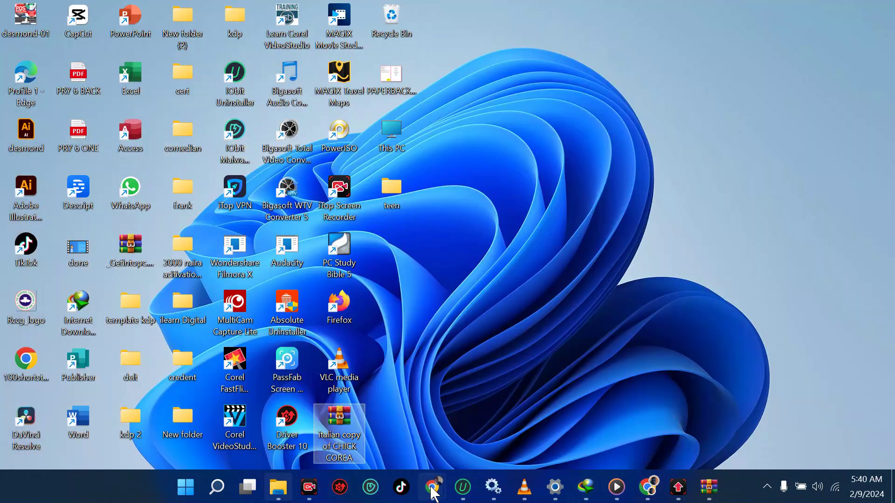
# Switch to the book's Kindle eBook Content page on KDP and upload the John Williams archive from the desktop as the manuscript.
pyautogui.moveTo(432, 487)
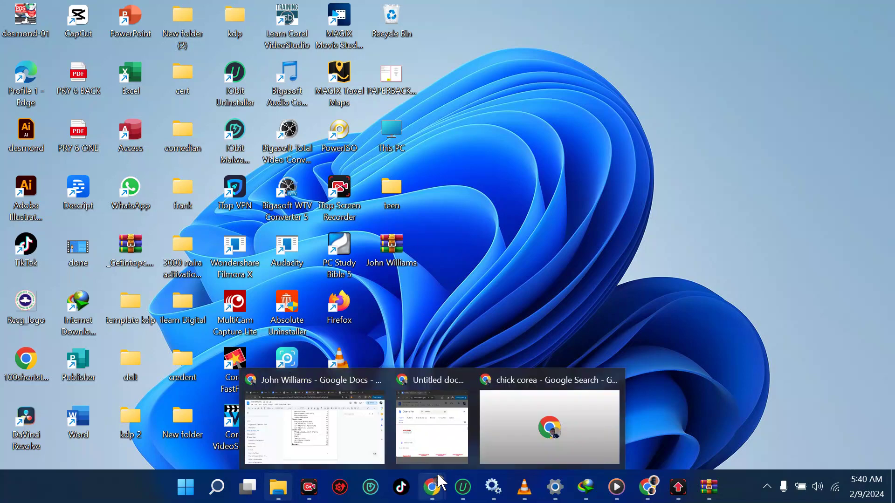
pyautogui.moveTo(324, 438)
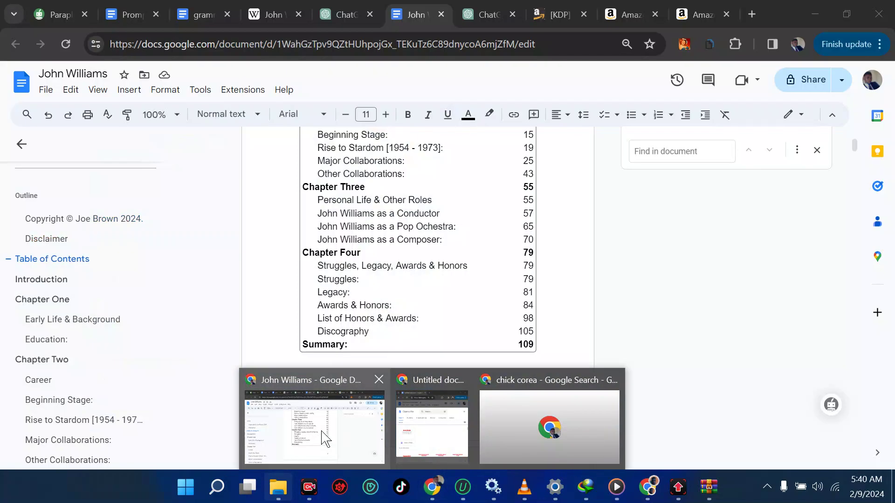
pyautogui.moveTo(410, 439)
pyautogui.click(345, 443)
pyautogui.click(546, 7)
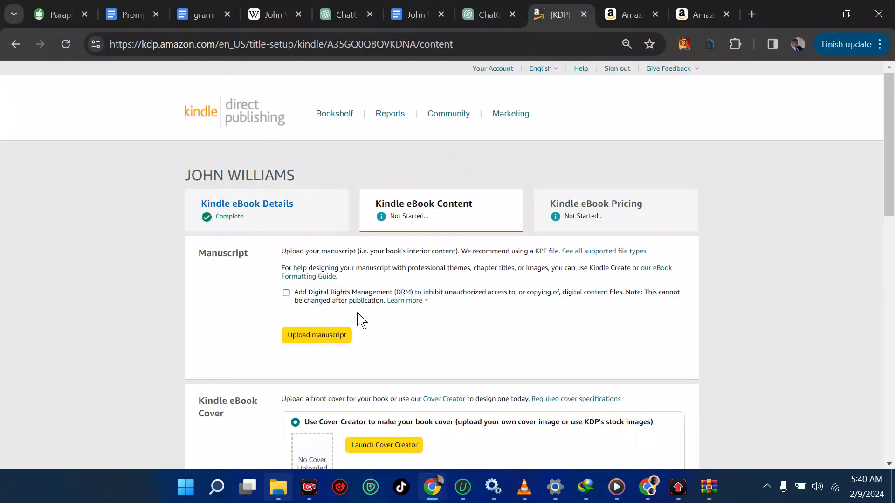
pyautogui.click(336, 333)
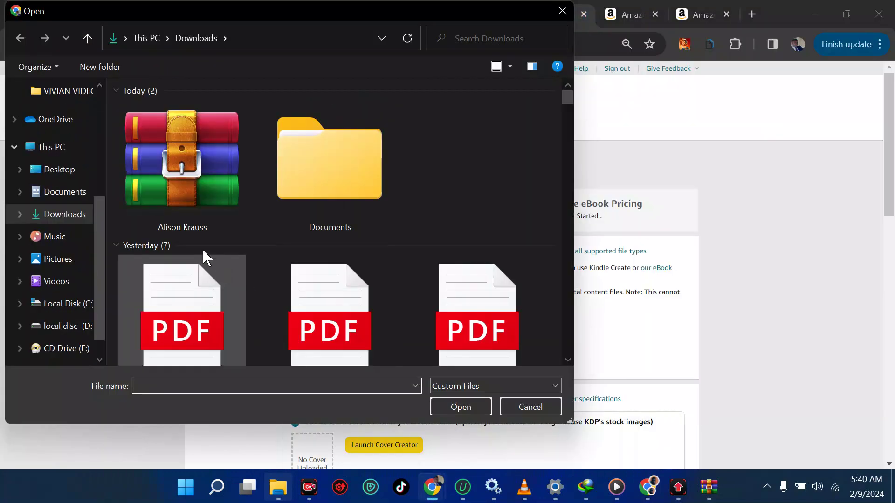
pyautogui.click(68, 172)
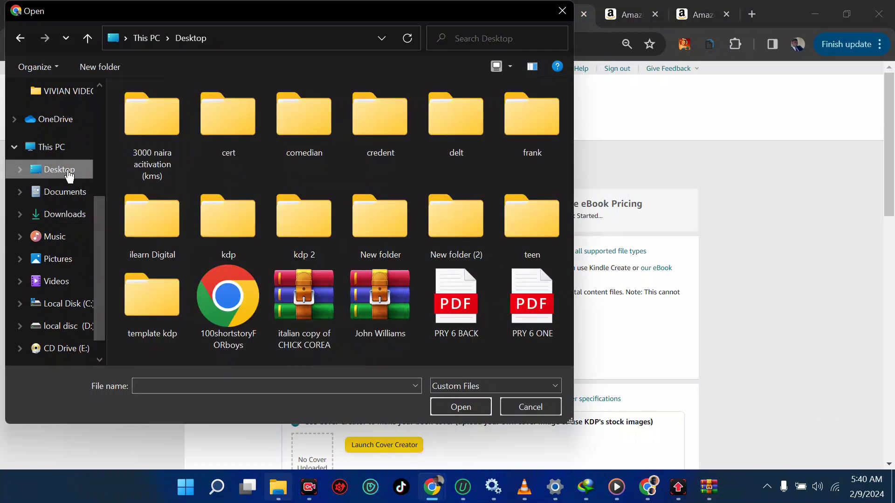
pyautogui.click(365, 291)
pyautogui.click(454, 406)
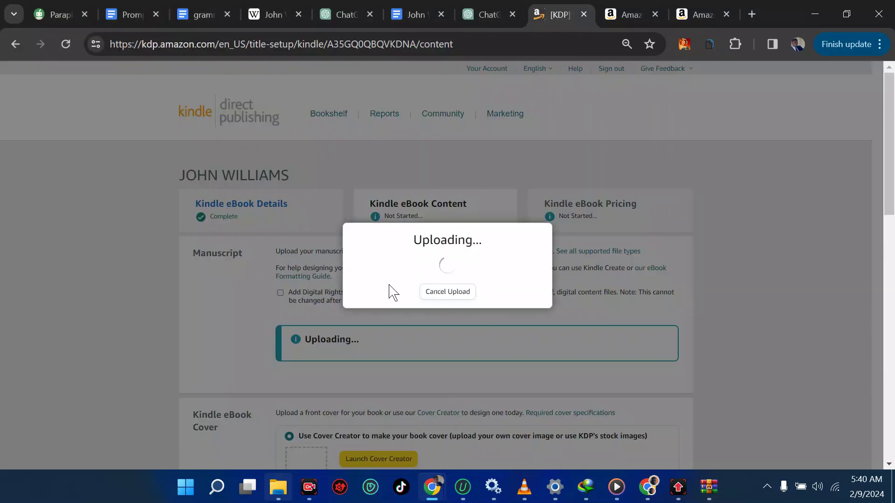
# Go to Canva in the Amazon search results tab and open the recent eBook cover design "steve wonder italian".
pyautogui.click(612, 8)
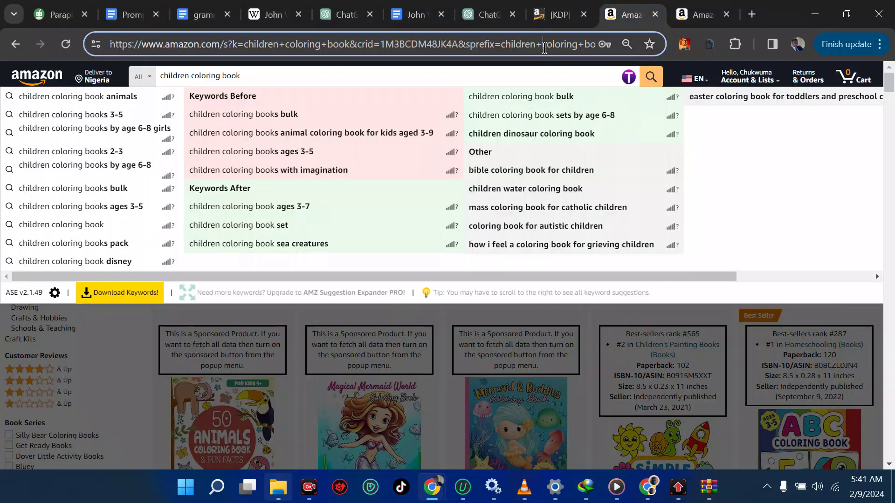
pyautogui.click(544, 48)
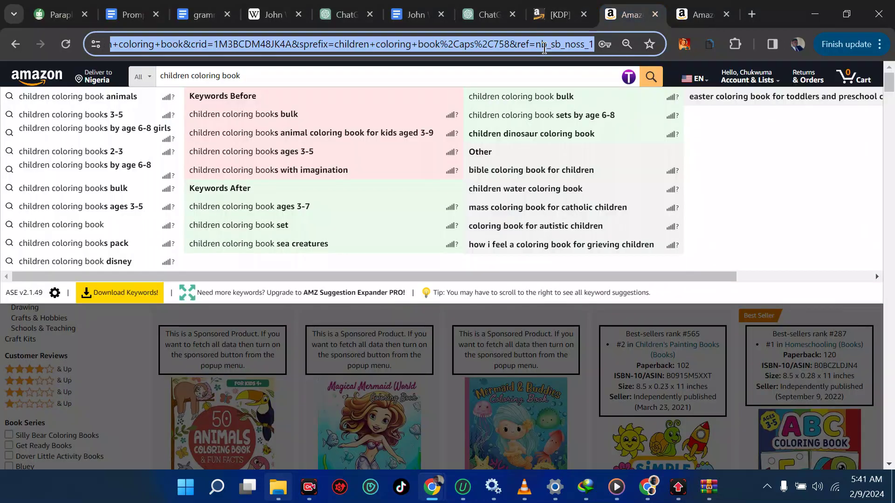
pyautogui.write('ca')
pyautogui.press('Return')
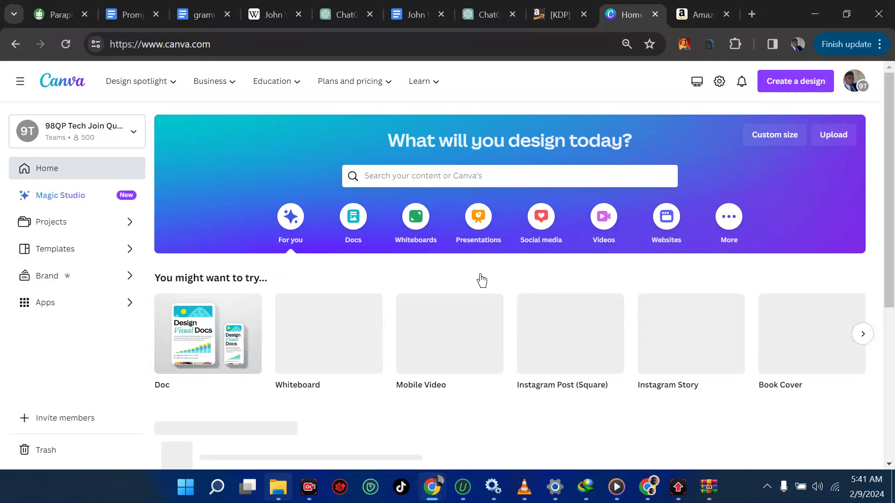
pyautogui.scroll(-4, 479, 280)
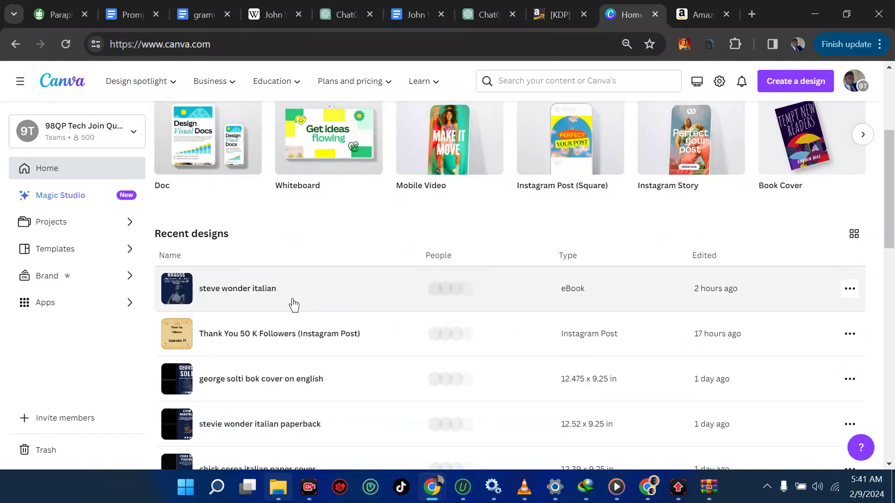
pyautogui.click(274, 291)
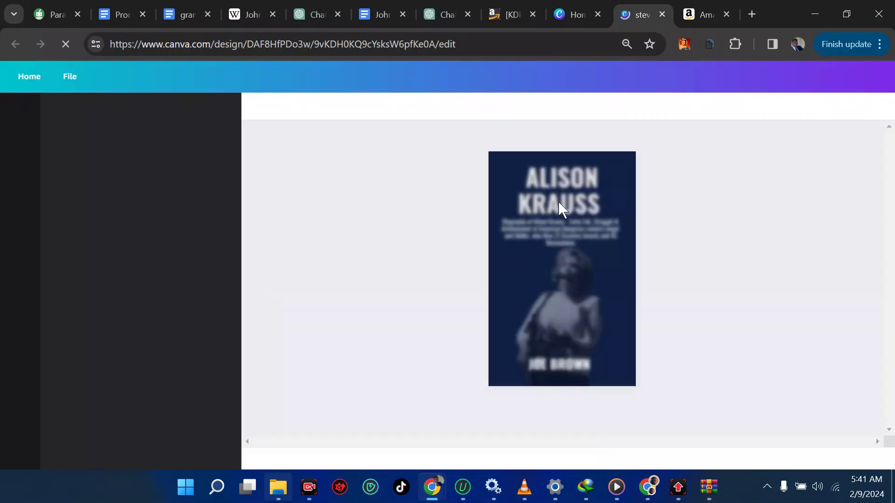
# Copy the title from the manuscript's cover page and replace the Canva cover's title with "JOHN WILLIAMS".
pyautogui.moveTo(374, 12); pyautogui.dragTo(558, 10)
pyautogui.scroll(20, 381, 325)
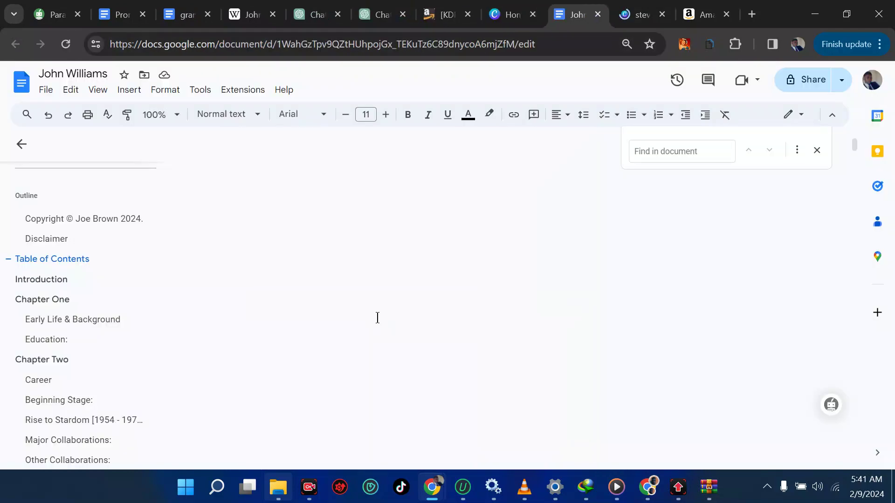
pyautogui.tripleClick(373, 208)
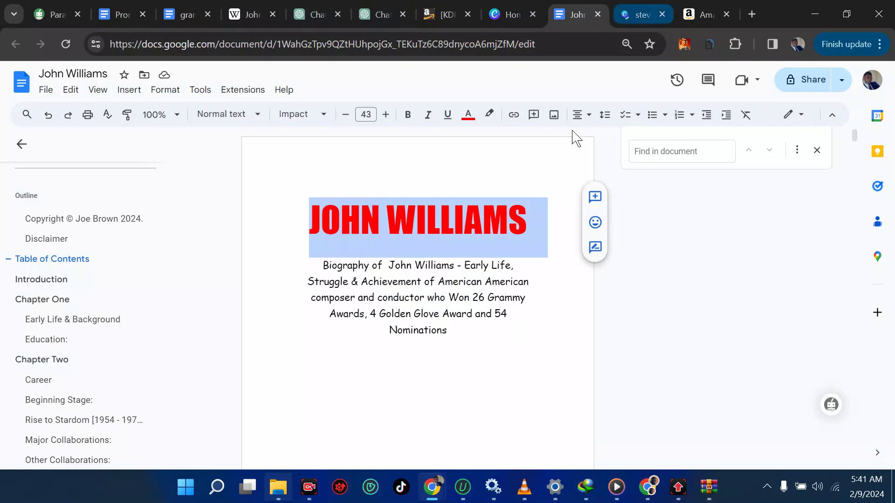
pyautogui.hotkey('ctrl', 'Tab')
pyautogui.click(554, 205)
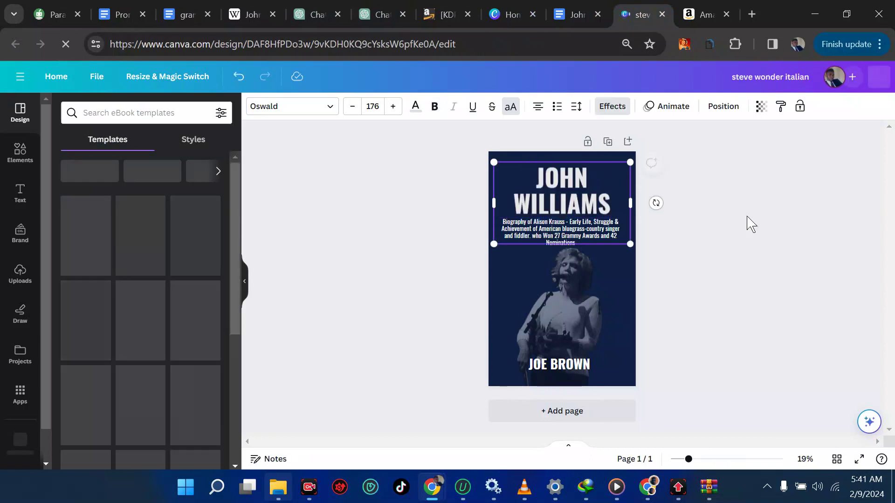
# Copy the subtitle from the manuscript's cover page and replace the Canva cover's subtitle with "Biography of John Williams - Early Life, Struggle & Achievement…".
pyautogui.click(584, 233)
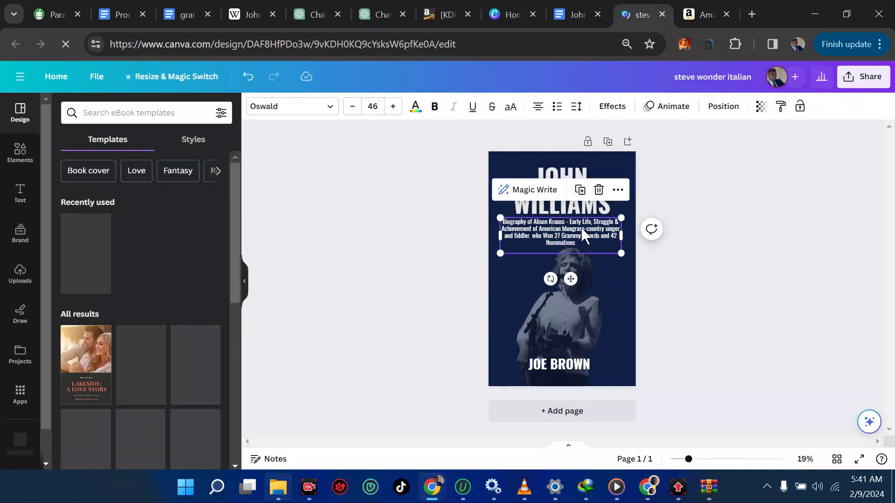
pyautogui.doubleClick(582, 230)
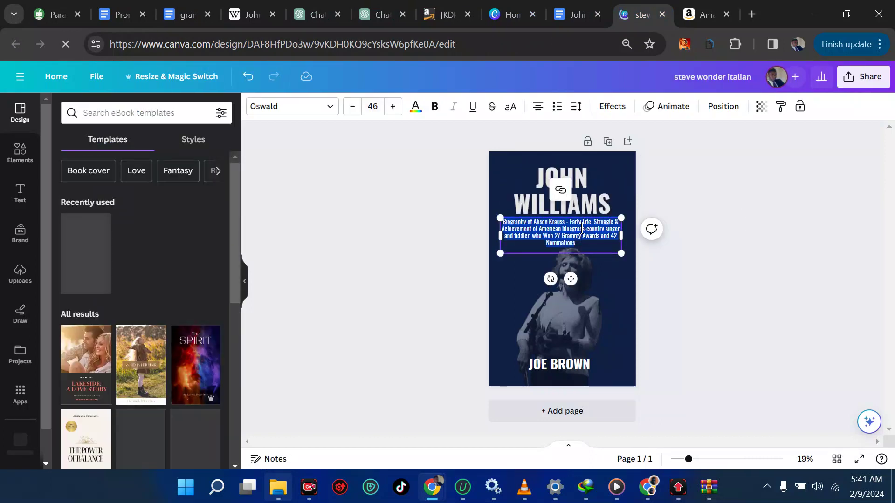
pyautogui.click(577, 14)
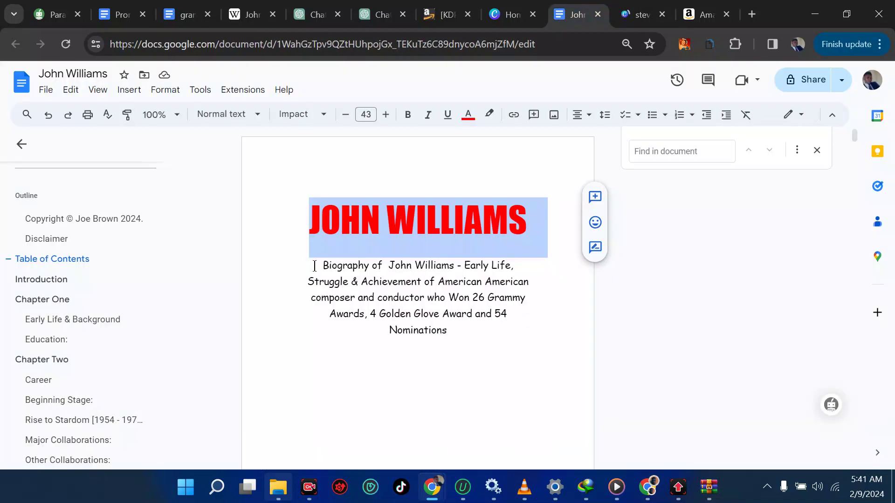
pyautogui.moveTo(314, 266); pyautogui.dragTo(471, 331)
pyautogui.hotkey('ctrl', 'c')
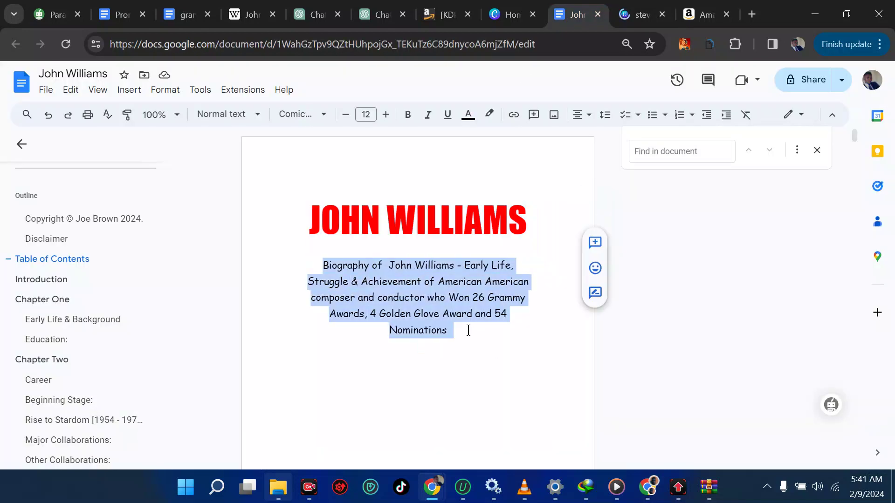
pyautogui.click(623, 16)
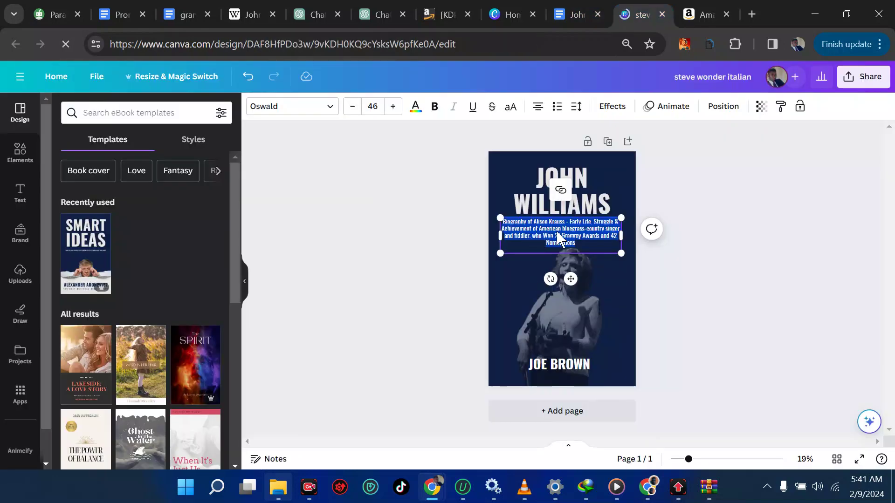
pyautogui.hotkey('ctrl', 'v')
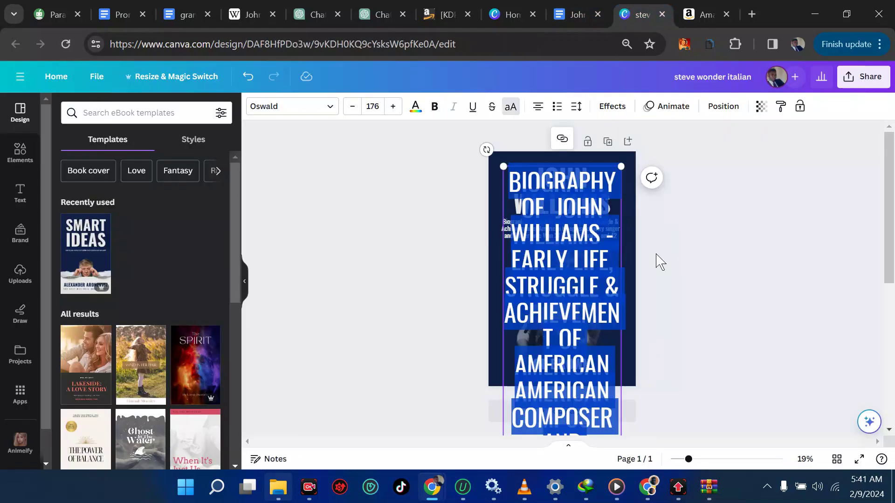
pyautogui.hotkey('ctrl', 'z')
pyautogui.click(573, 233)
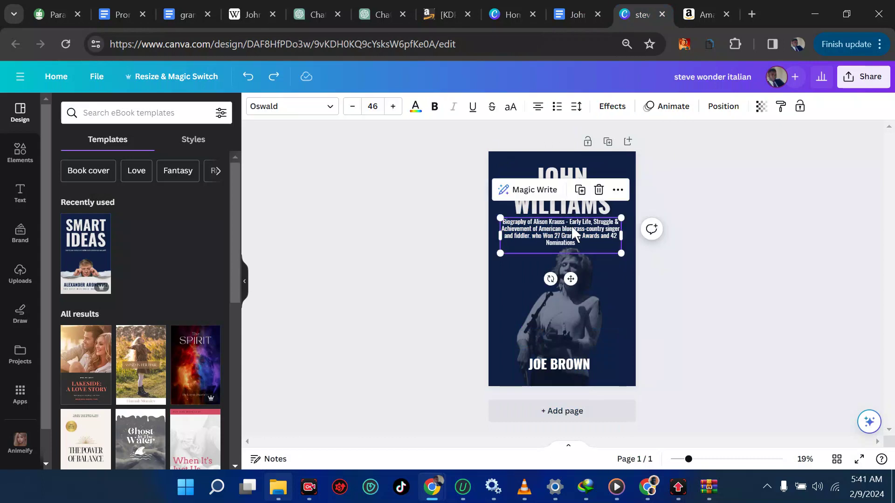
pyautogui.tripleClick(574, 233)
pyautogui.hotkey('ctrl', 'v')
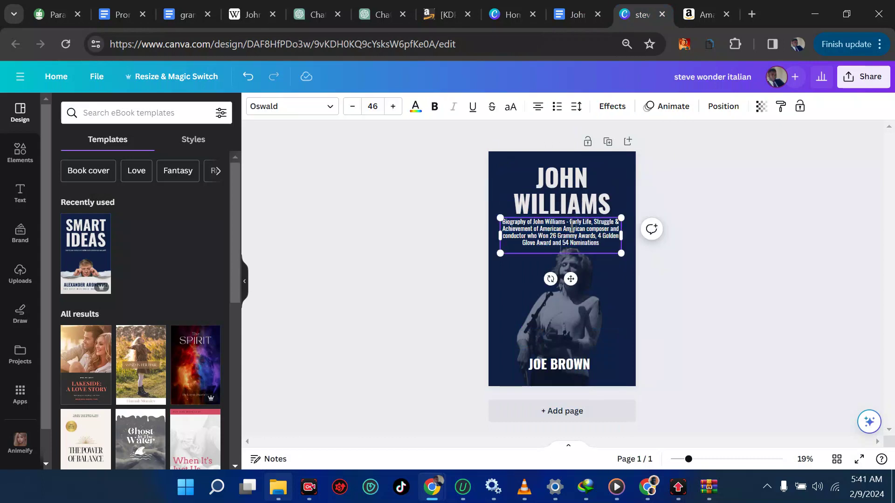
pyautogui.click(744, 245)
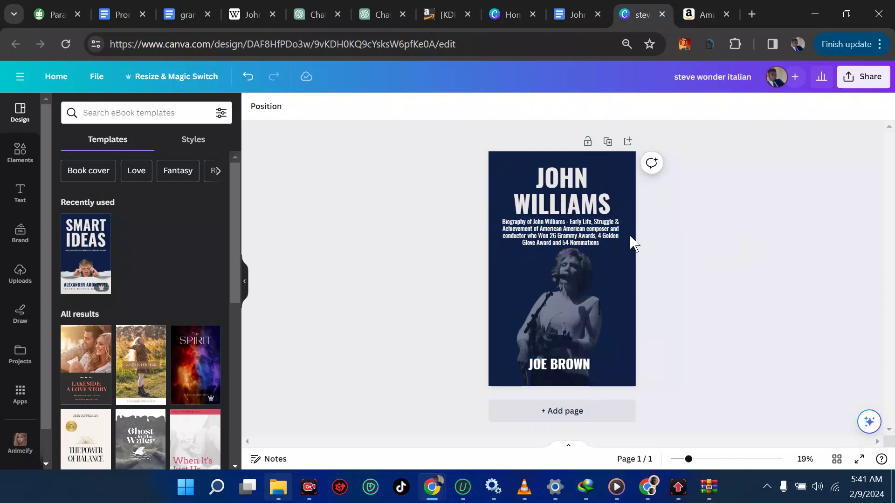
# Switch to the Amazon tab and run a Google search for "john williams" there.
pyautogui.click(705, 14)
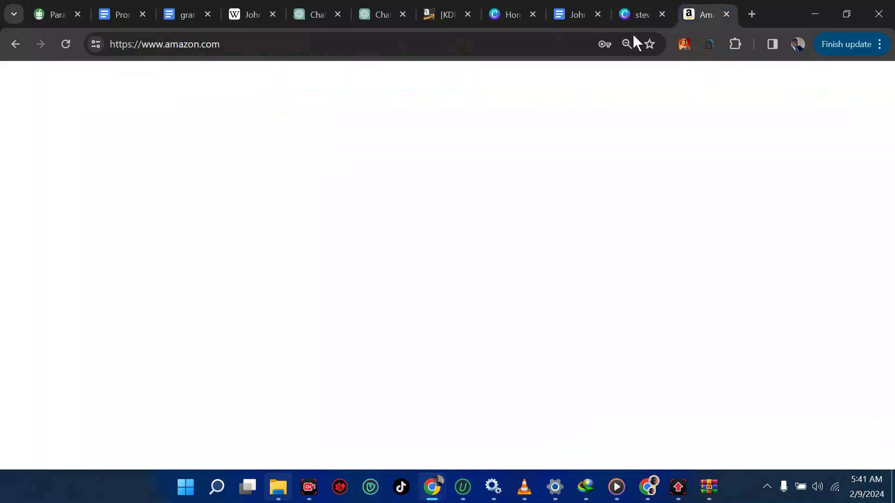
pyautogui.write('h')
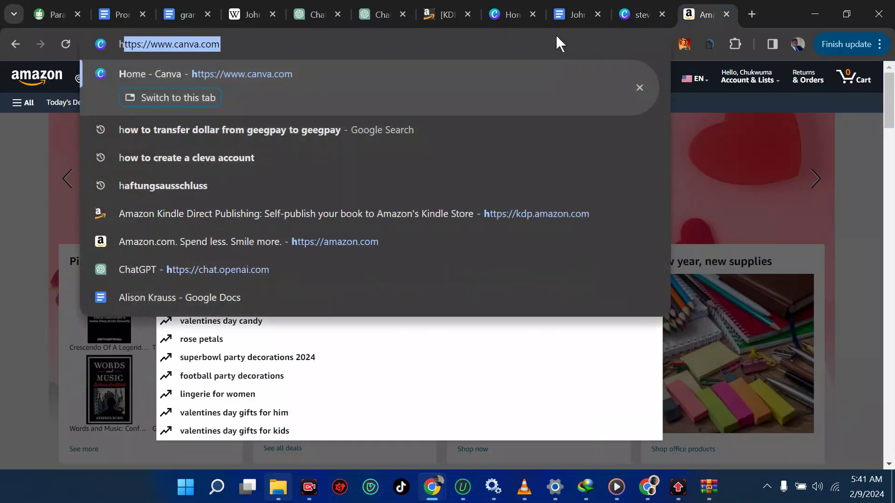
pyautogui.press('BackSpace')
pyautogui.press('BackSpace')
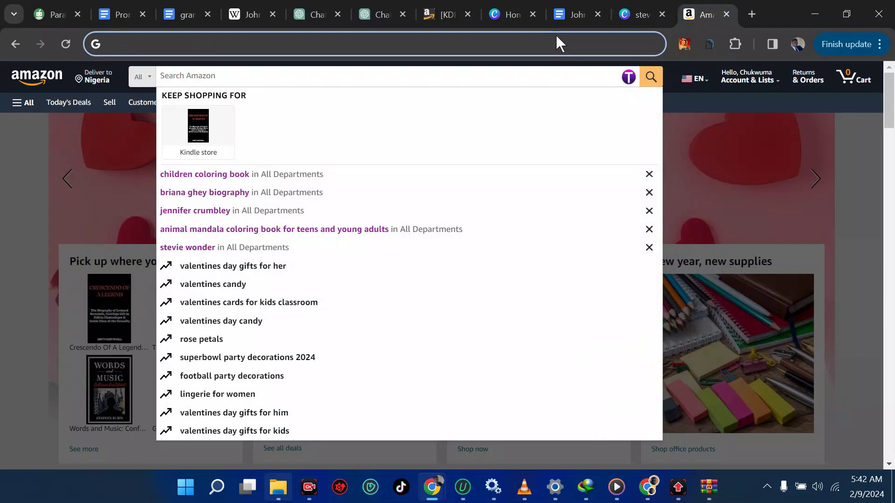
pyautogui.write('john willi')
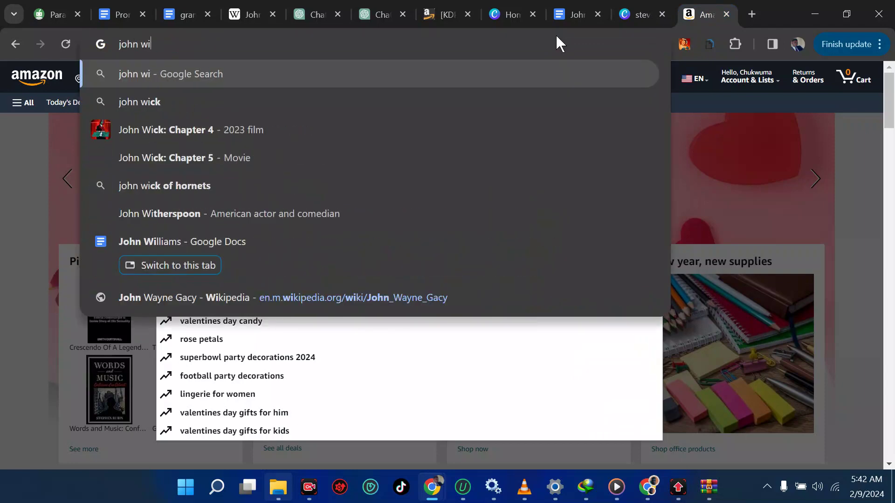
pyautogui.write('ams')
pyautogui.press('Return')
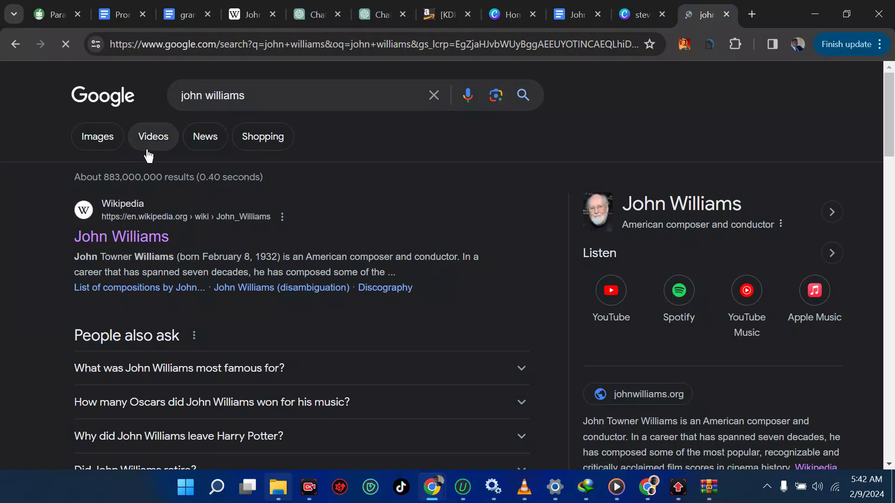
# Show the image results and filter them by usage rights to Creative Commons licenses.
pyautogui.click(111, 142)
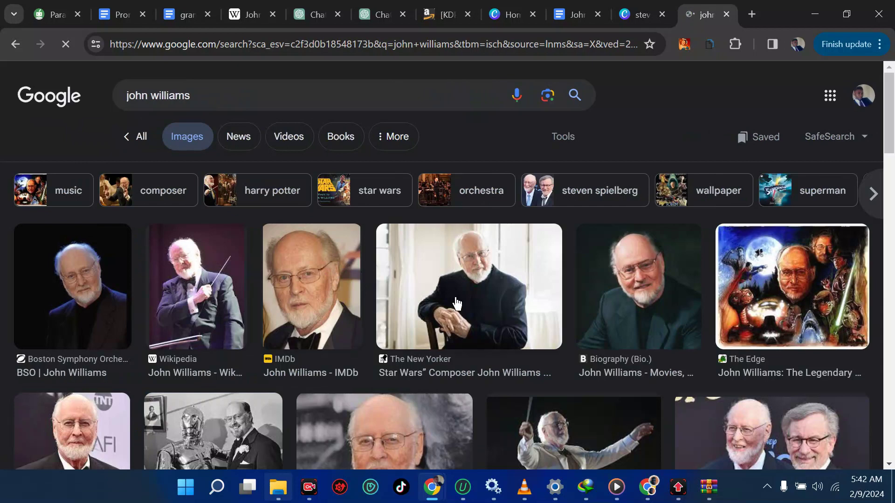
pyautogui.click(564, 137)
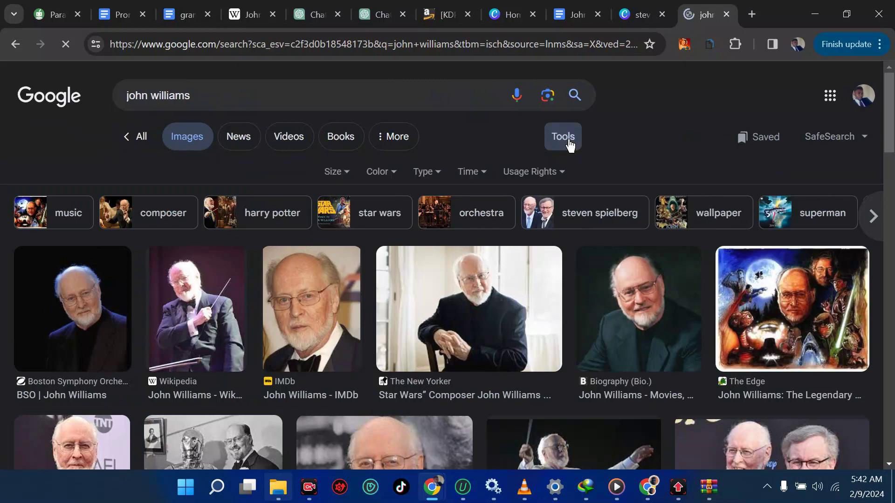
pyautogui.click(539, 175)
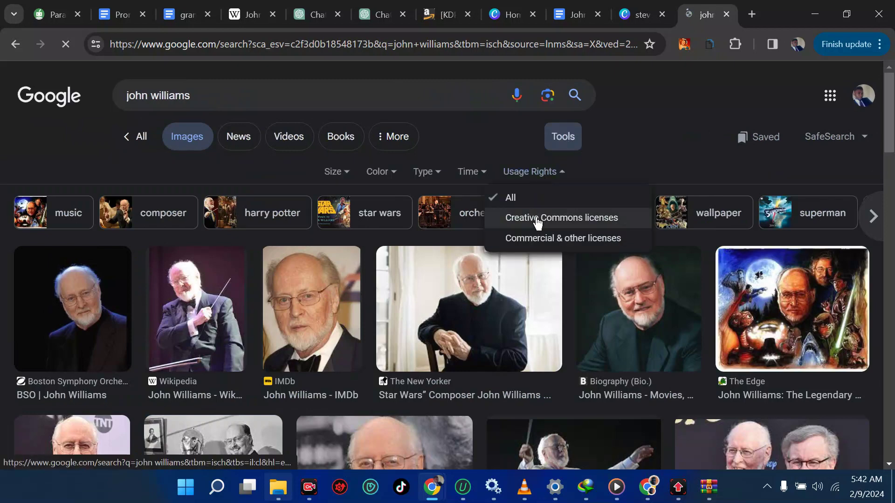
pyautogui.click(537, 219)
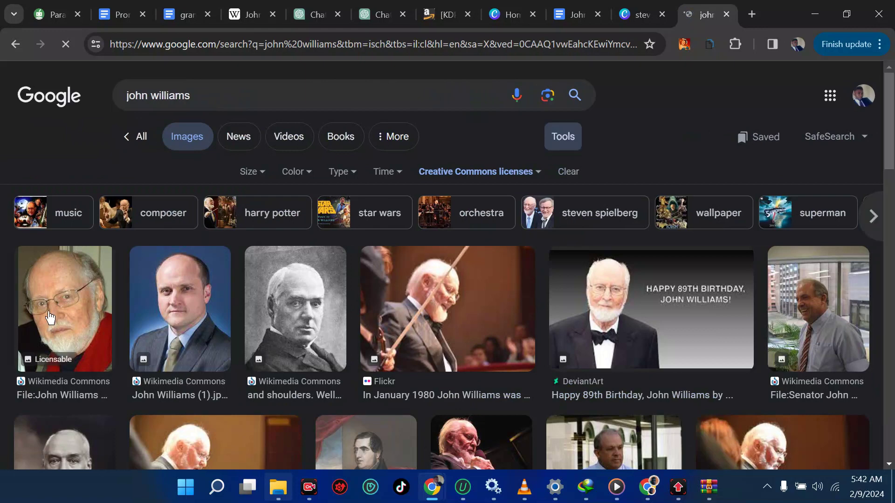
# Open the Wikimedia Commons portrait of John Williams and save it to the Downloads folder as "download (3)".
pyautogui.click(77, 325)
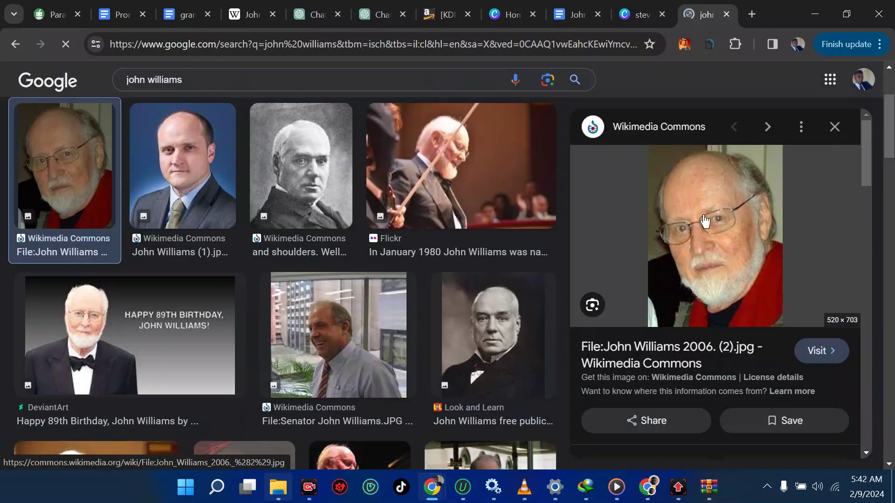
pyautogui.rightClick(702, 214)
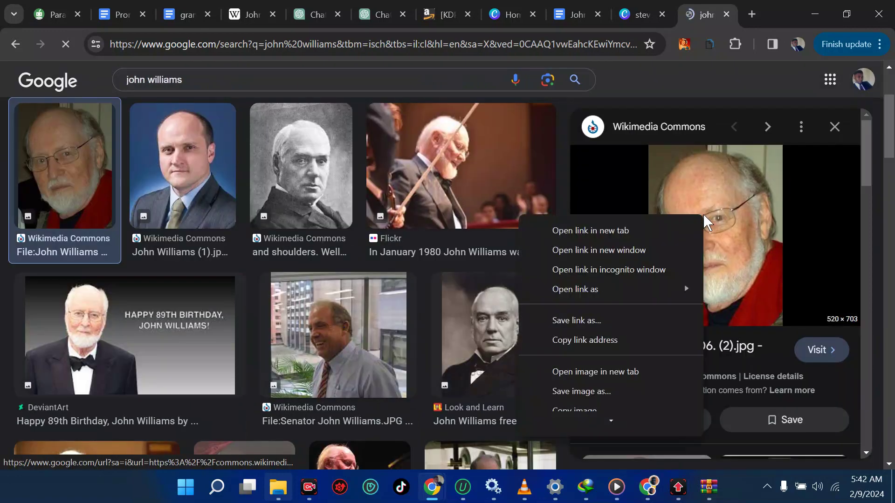
pyautogui.click(571, 392)
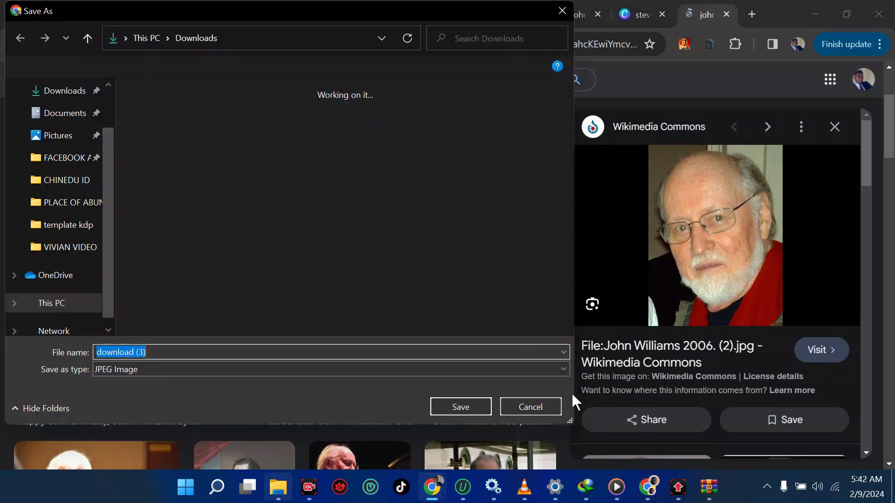
pyautogui.click(469, 407)
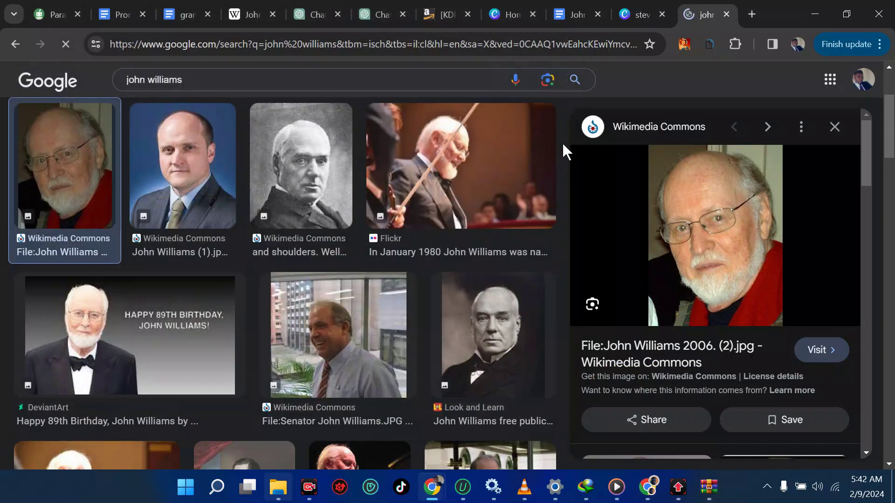
# Return to the Canva cover design and upload the saved John Williams portrait from the Downloads folder.
pyautogui.click(641, 14)
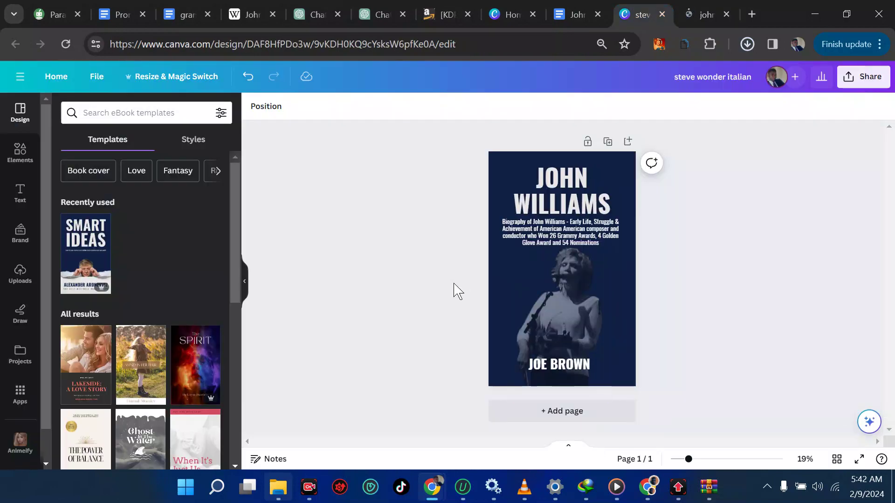
pyautogui.click(19, 276)
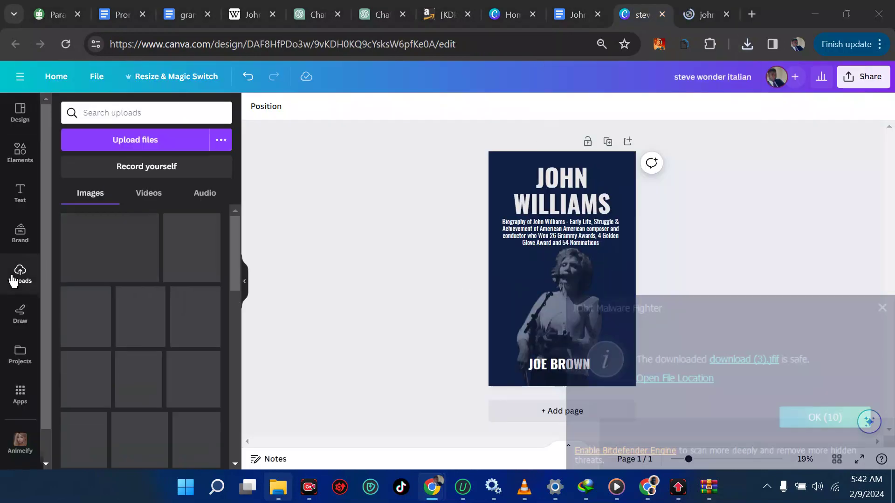
pyautogui.click(153, 140)
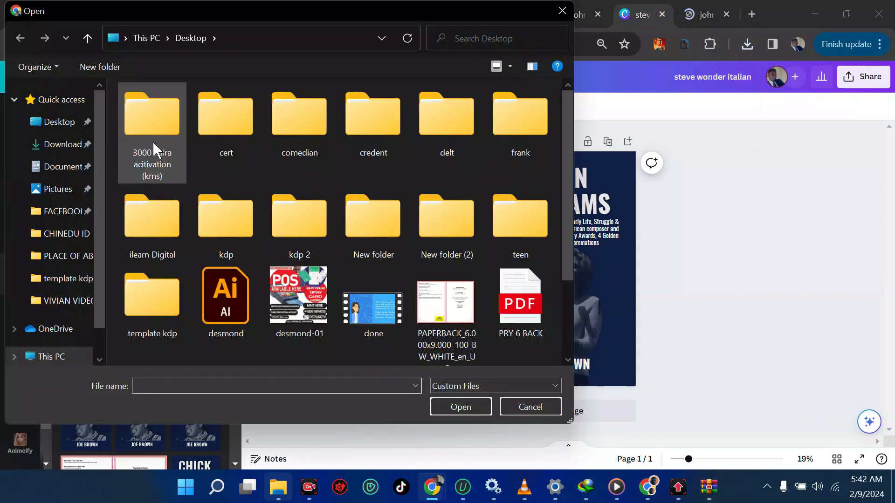
pyautogui.click(69, 216)
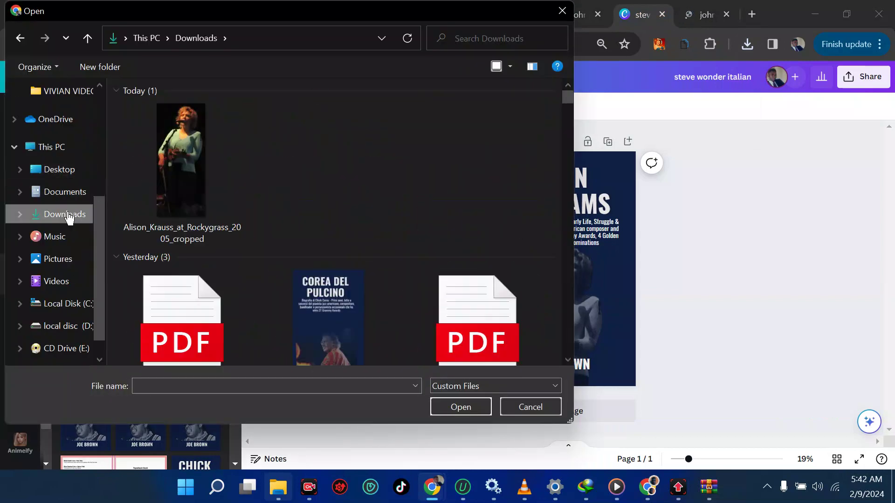
pyautogui.doubleClick(181, 165)
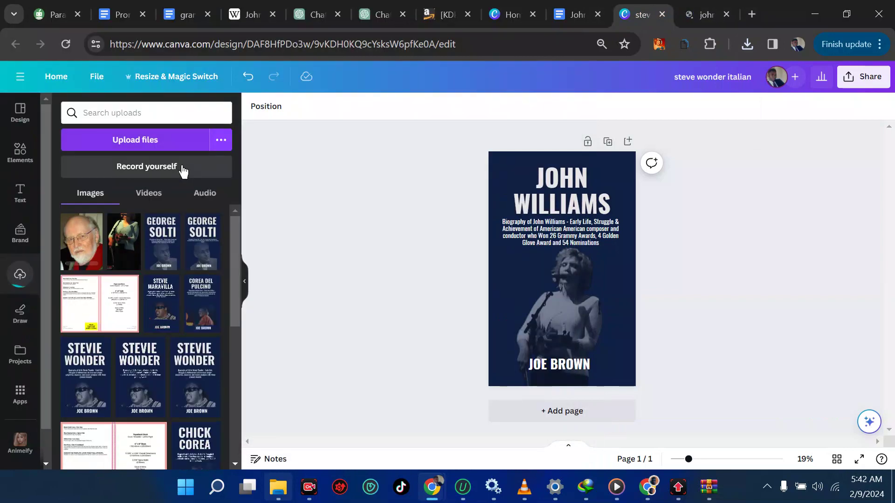
# Replace the old singer photo with the uploaded John Williams portrait just above the author name and apply BG Remover to it.
pyautogui.moveTo(93, 251); pyautogui.dragTo(553, 301)
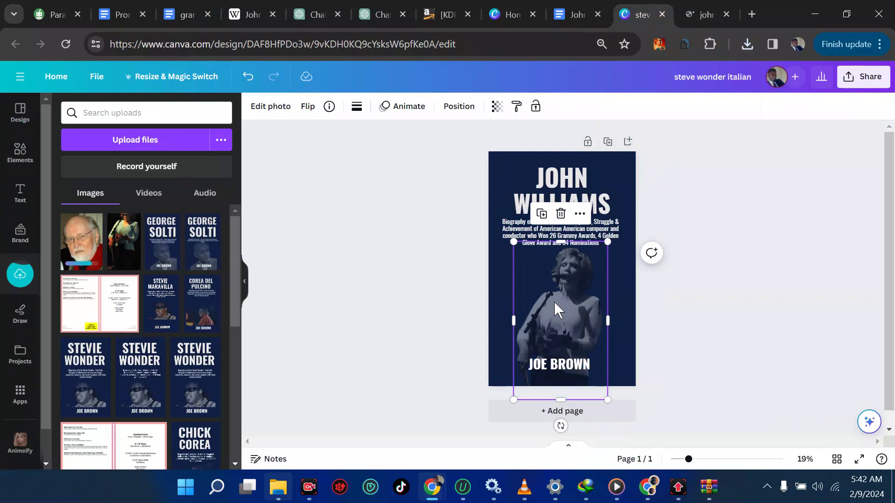
pyautogui.press('Delete')
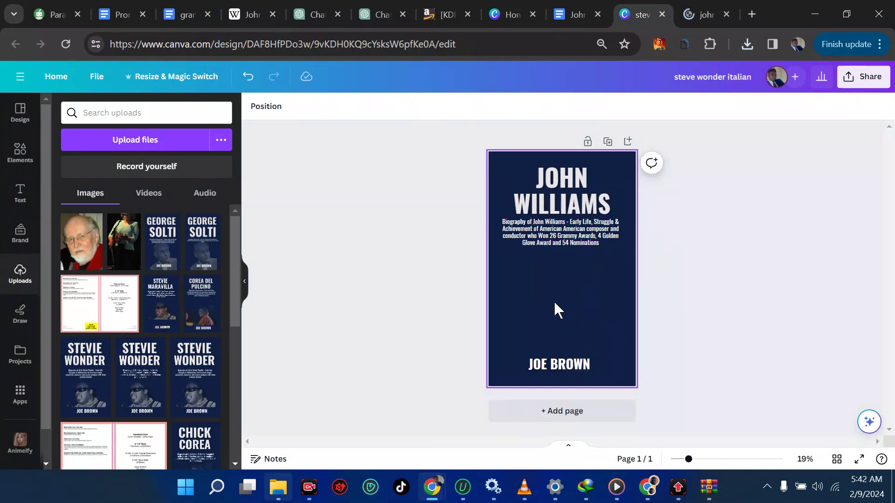
pyautogui.click(81, 242)
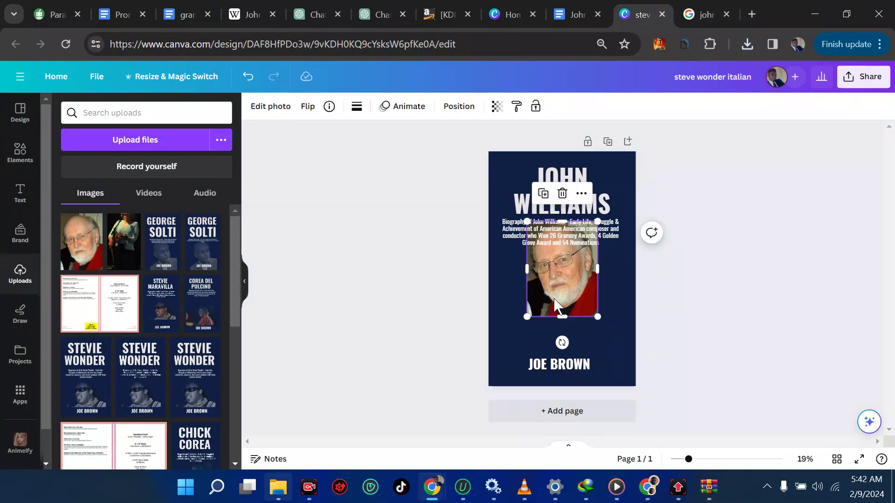
pyautogui.moveTo(556, 305); pyautogui.dragTo(556, 341)
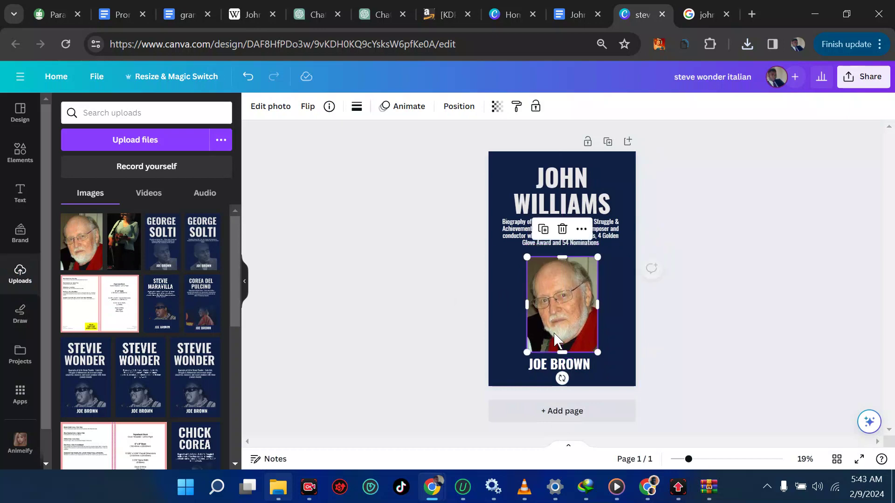
pyautogui.click(271, 107)
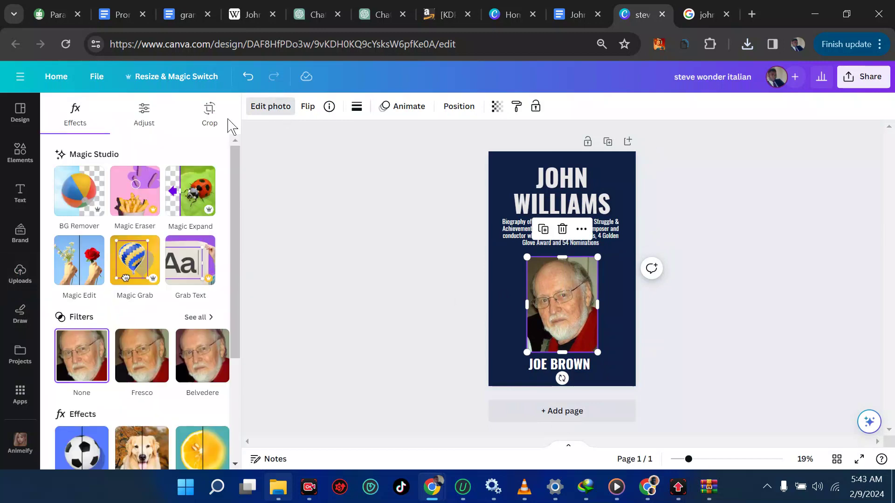
pyautogui.click(95, 193)
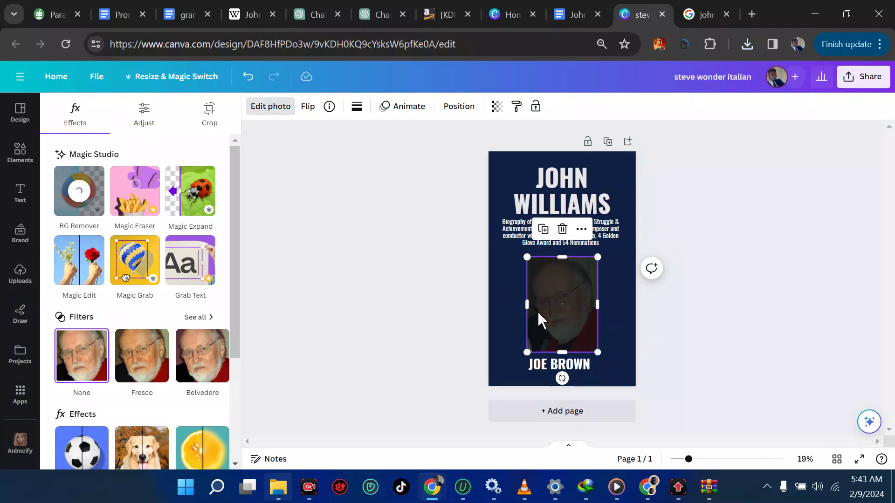
# Search Google for "bg remover free" from the image results page.
pyautogui.click(706, 11)
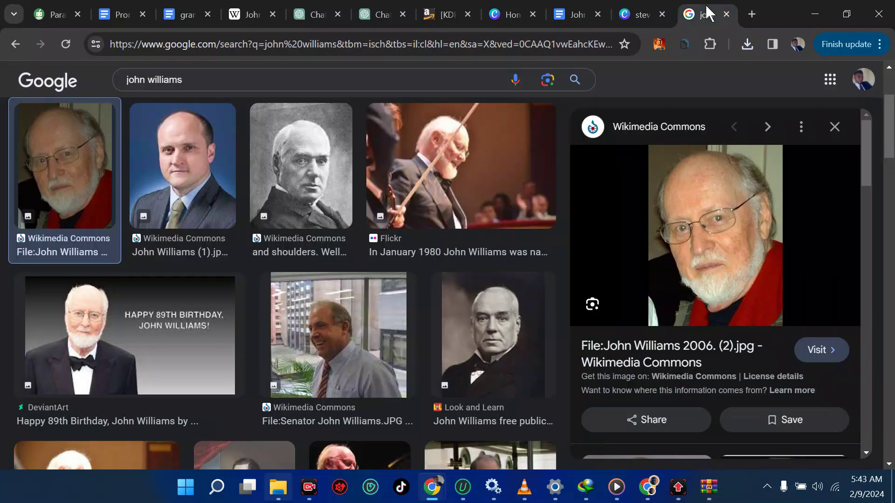
pyautogui.click(558, 48)
pyautogui.write('gb')
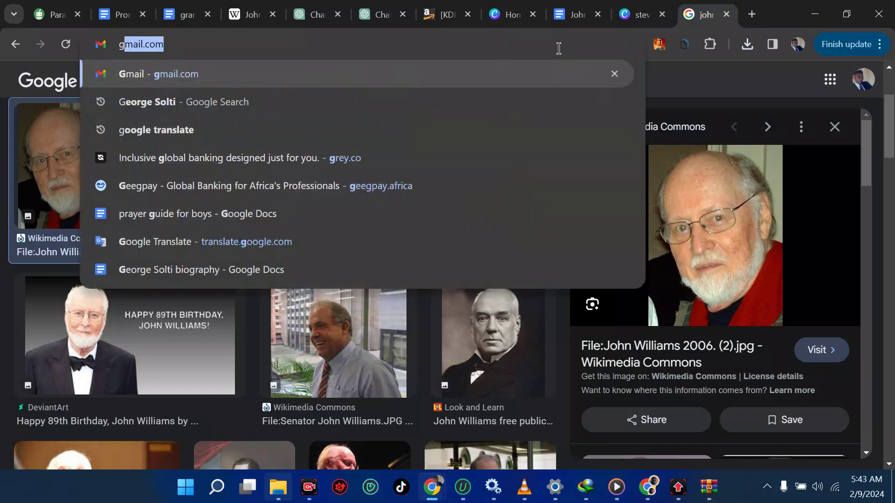
pyautogui.press('BackSpace')
pyautogui.write('b r')
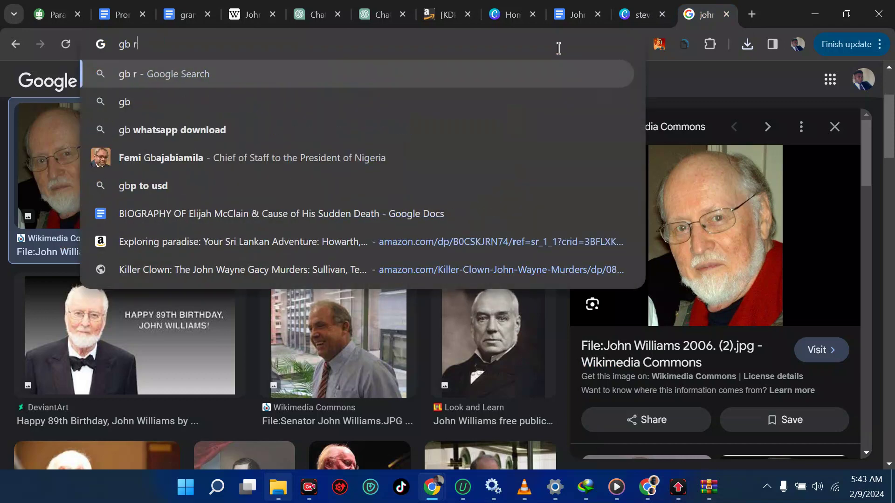
pyautogui.press('BackSpace')
pyautogui.press('BackSpace')
pyautogui.write('bg remover free')
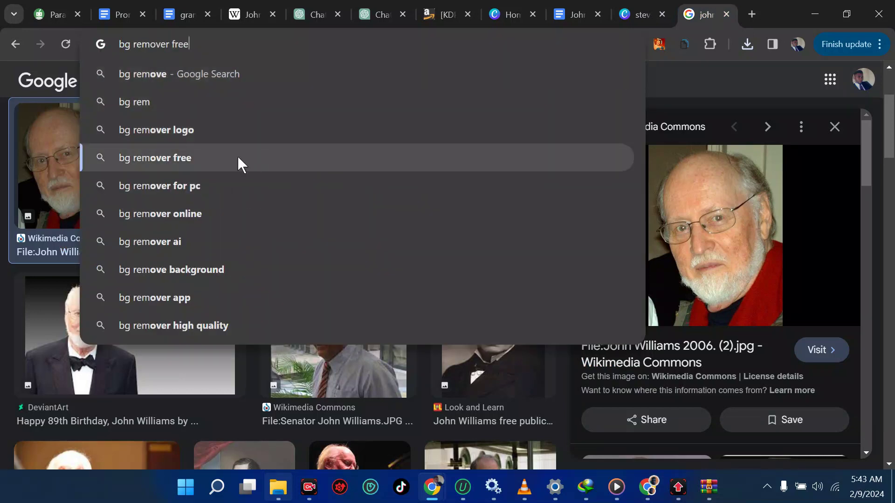
pyautogui.click(237, 161)
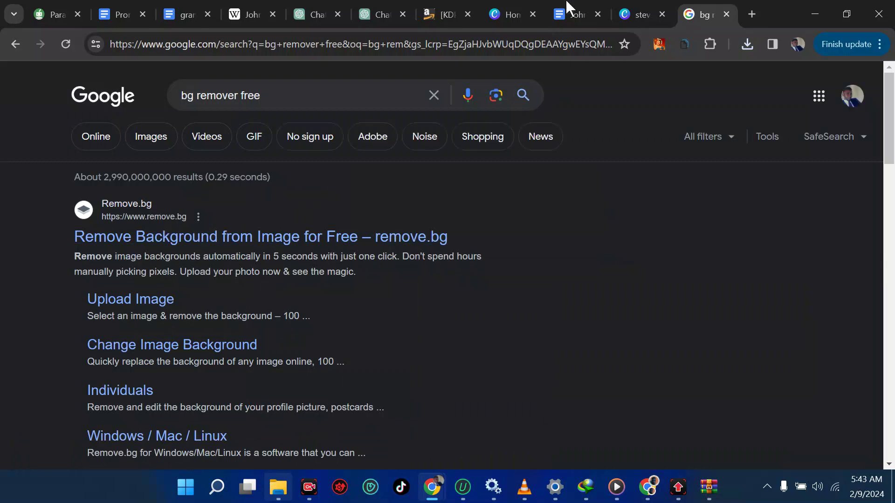
# Return to the Canva cover design and apply the Mono filter Noir to the John Williams portrait.
pyautogui.click(643, 7)
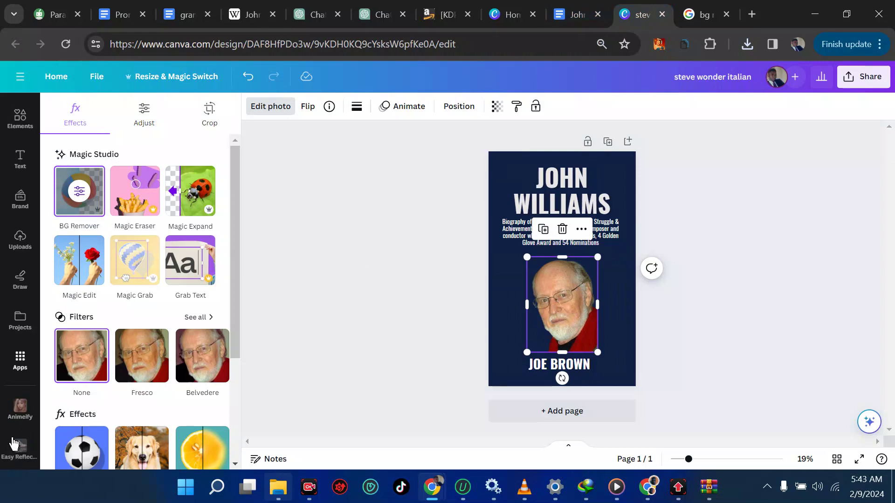
pyautogui.click(18, 448)
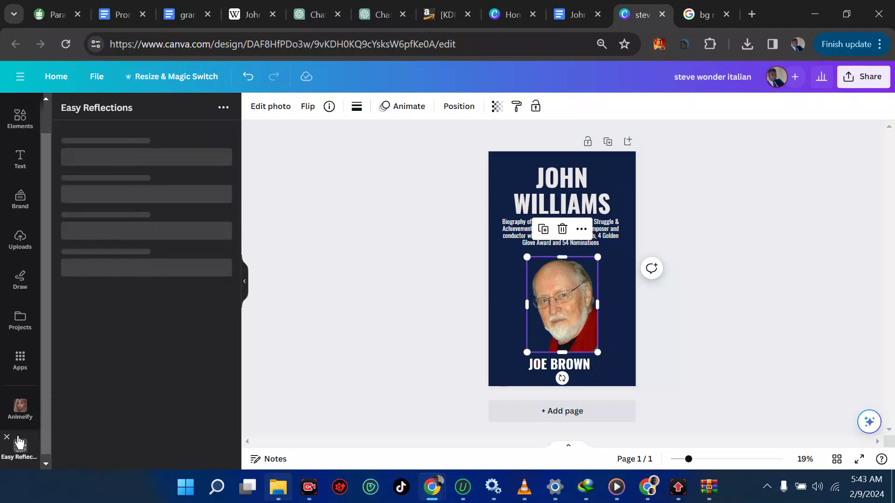
pyautogui.click(261, 108)
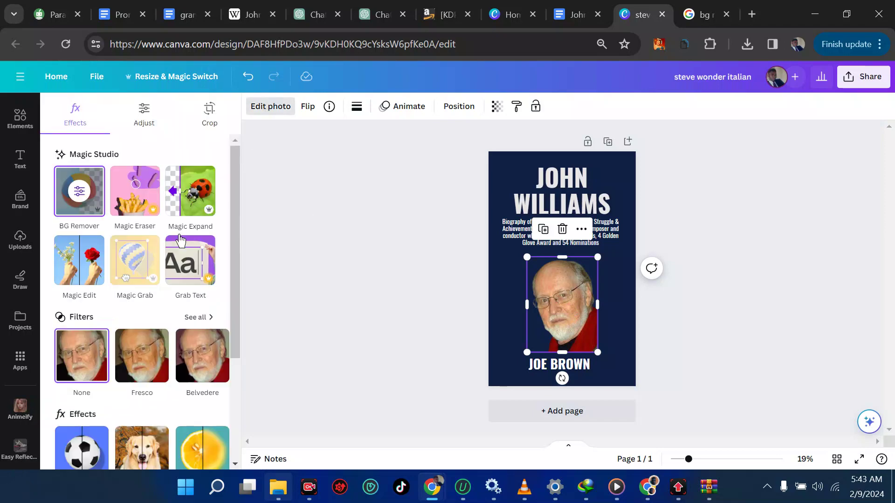
pyautogui.scroll(-1, 163, 259)
pyautogui.scroll(-2, 167, 266)
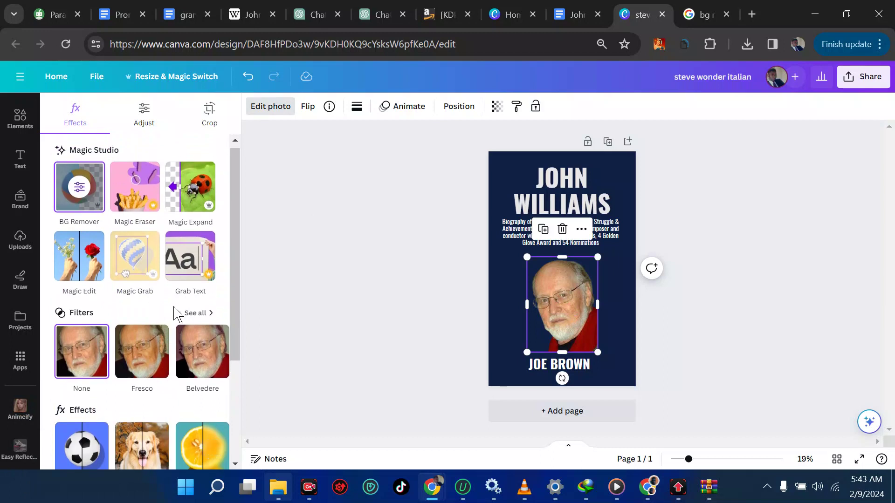
pyautogui.click(195, 306)
pyautogui.scroll(-8, 139, 345)
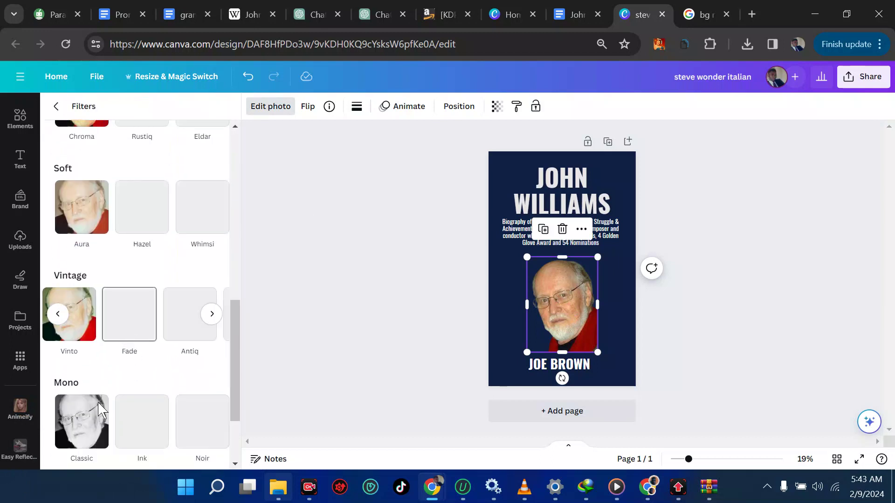
pyautogui.click(82, 421)
pyautogui.scroll(-1, 240, 405)
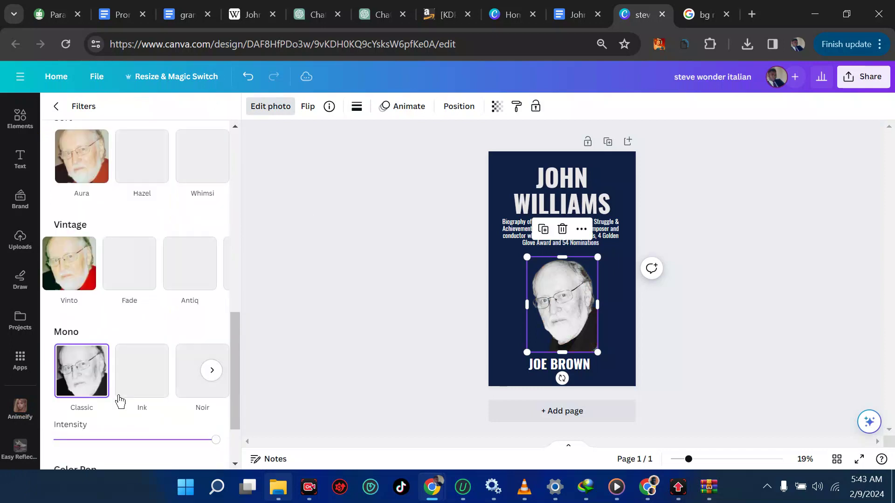
pyautogui.click(143, 391)
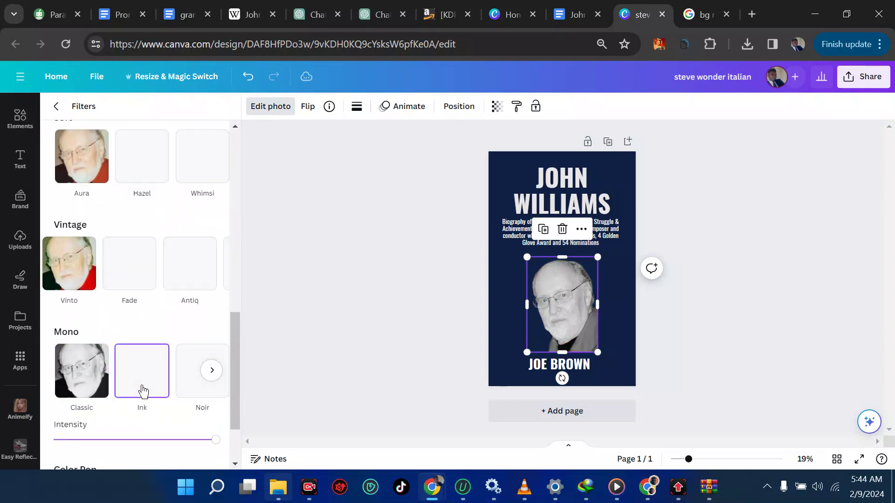
pyautogui.click(193, 376)
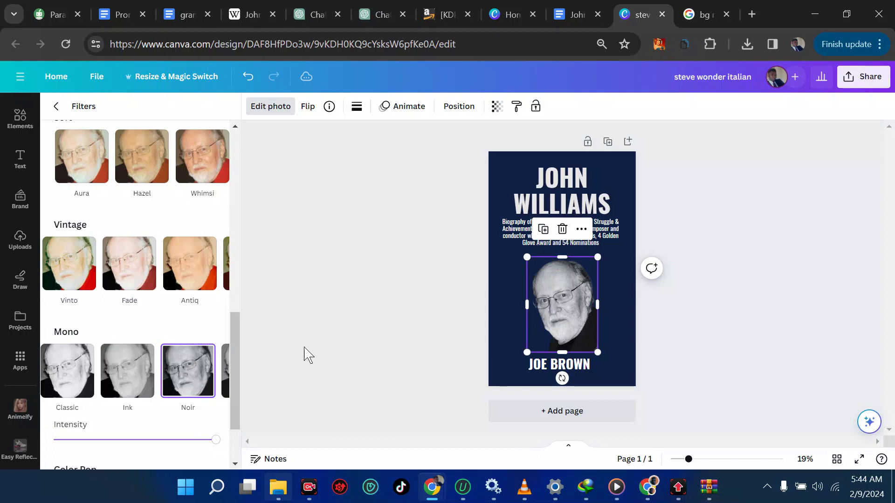
# Add a reflection of the portrait with Easy Reflections, position Below, offset 50 and opacity 50, and delete the original portrait.
pyautogui.click(16, 446)
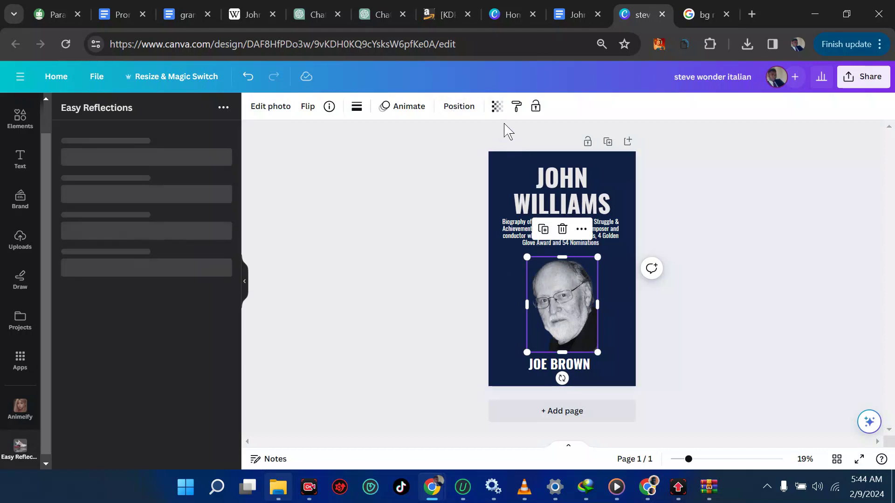
pyautogui.click(494, 107)
pyautogui.moveTo(496, 154); pyautogui.dragTo(444, 153)
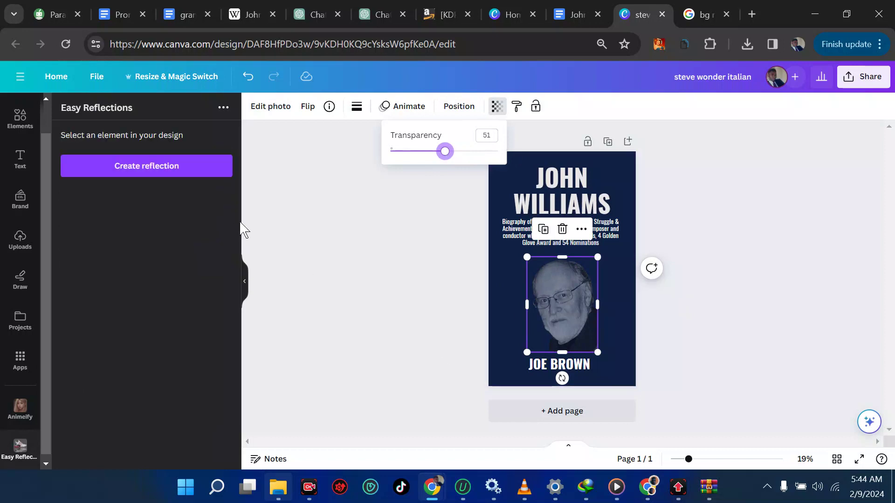
pyautogui.moveTo(444, 151); pyautogui.dragTo(534, 156)
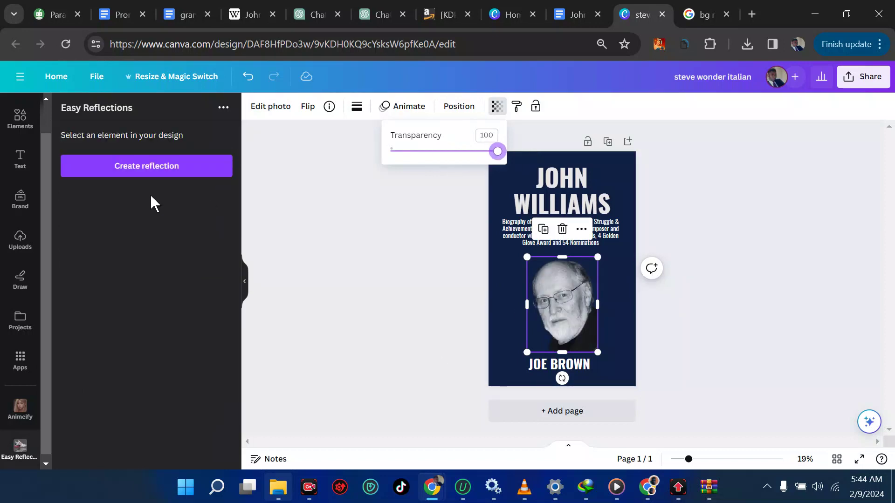
pyautogui.click(148, 171)
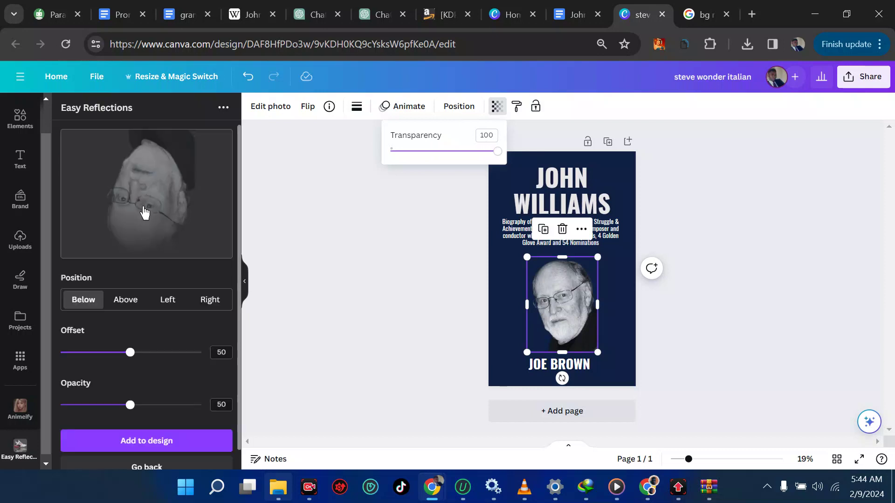
pyautogui.click(139, 442)
pyautogui.click(571, 335)
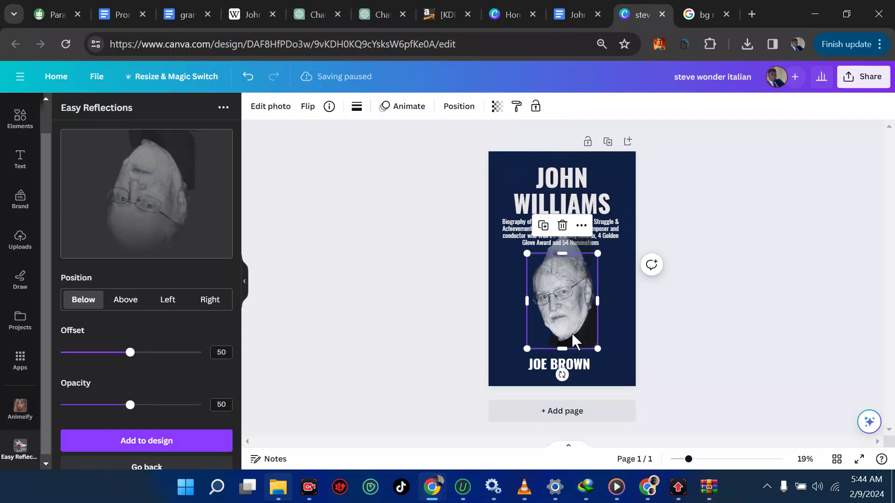
pyautogui.press('Delete')
# Rotate the faded reflection image upright and enlarge it to fill the space between the subtitle and the author name.
pyautogui.click(574, 266)
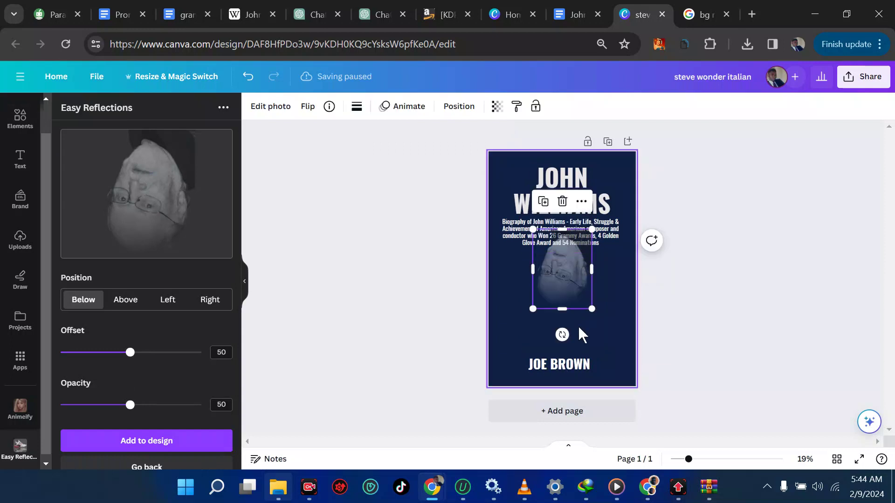
pyautogui.moveTo(561, 336); pyautogui.dragTo(572, 225)
pyautogui.click(307, 106)
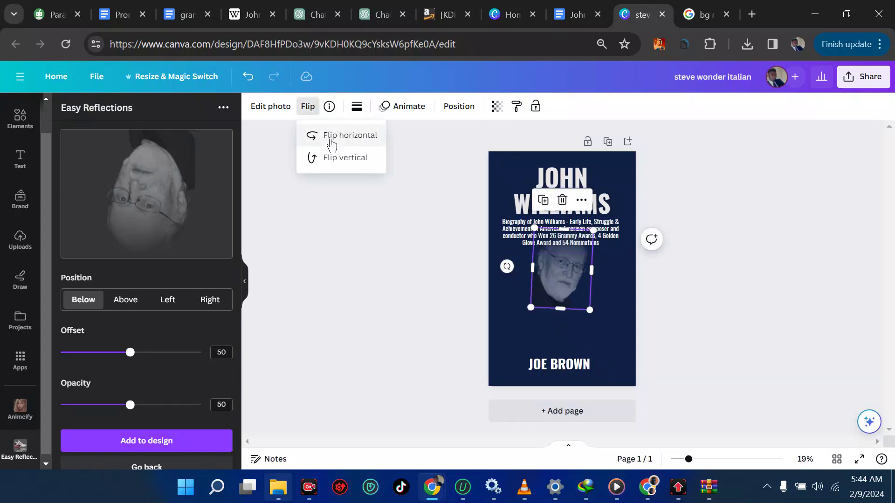
pyautogui.moveTo(565, 274); pyautogui.dragTo(564, 299)
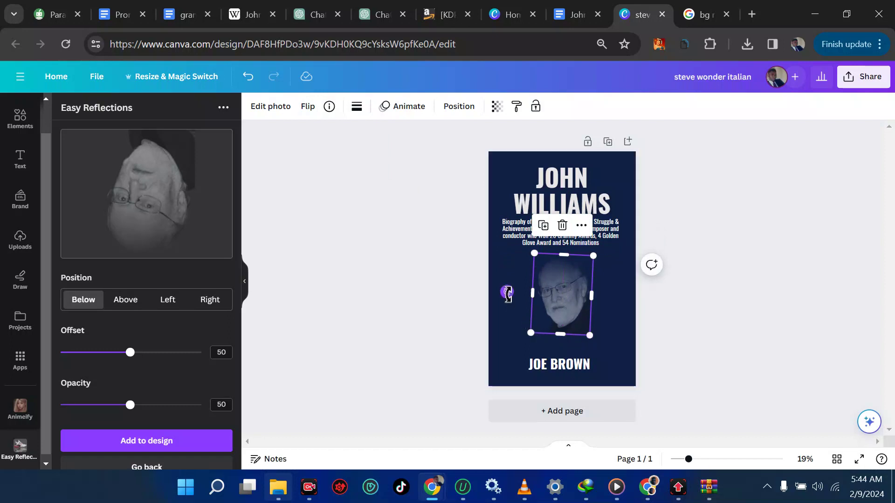
pyautogui.moveTo(506, 292); pyautogui.dragTo(509, 298)
pyautogui.moveTo(592, 334); pyautogui.dragTo(628, 382)
pyautogui.moveTo(579, 320); pyautogui.dragTo(548, 311)
# Bring the author name text to the front so it sits above the faded portrait.
pyautogui.click(564, 368)
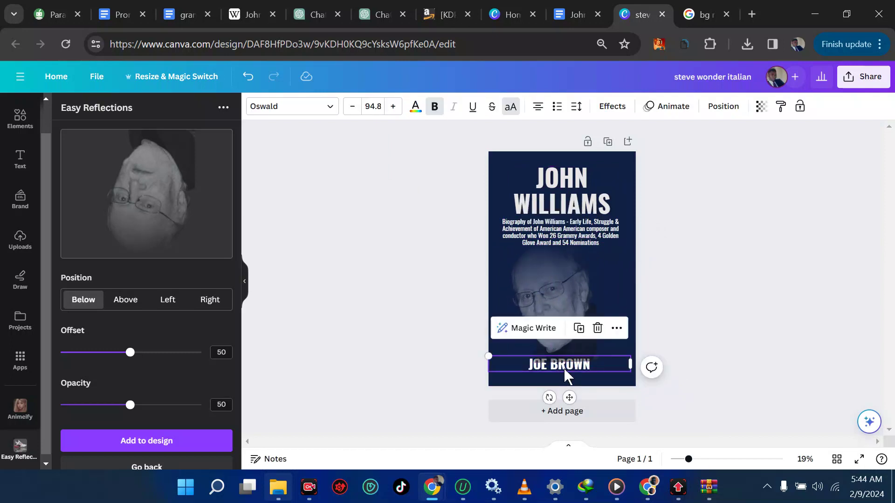
pyautogui.click(727, 106)
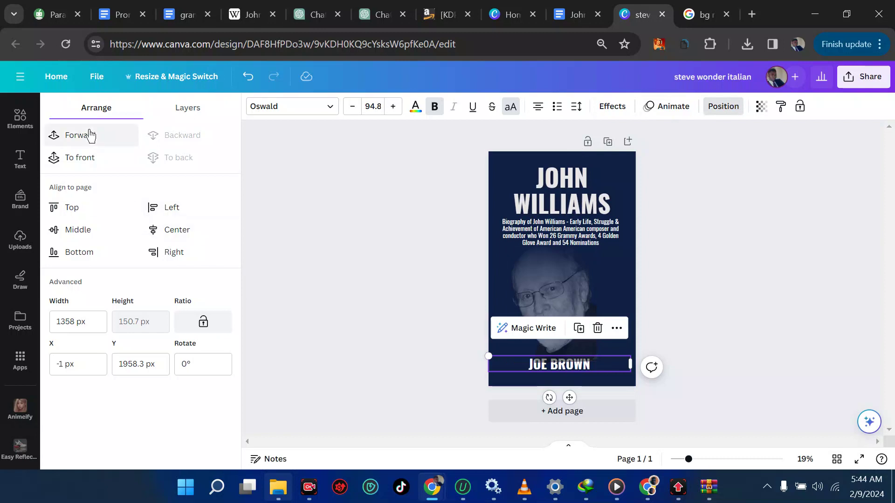
pyautogui.click(80, 158)
pyautogui.click(697, 320)
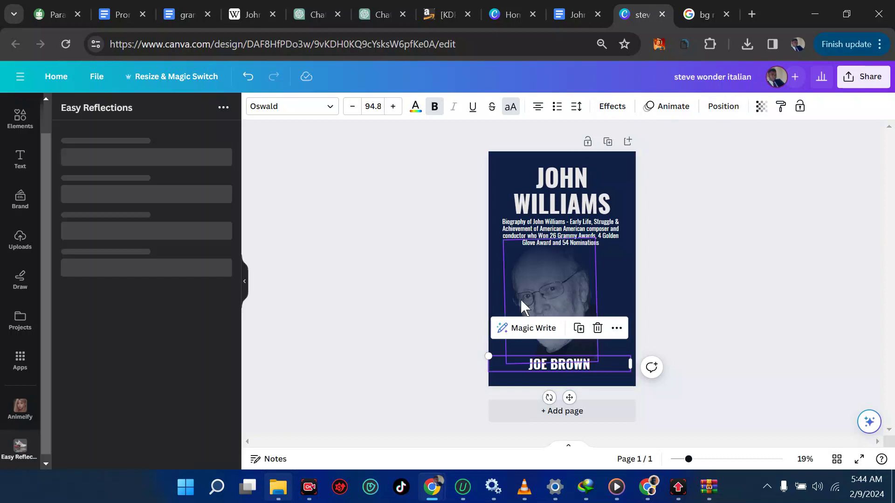
# Enlarge the faded portrait to reach the cover's bottom edge and center it behind the author name.
pyautogui.click(551, 302)
pyautogui.moveTo(596, 363); pyautogui.dragTo(616, 382)
pyautogui.moveTo(565, 322); pyautogui.dragTo(563, 326)
pyautogui.click(758, 342)
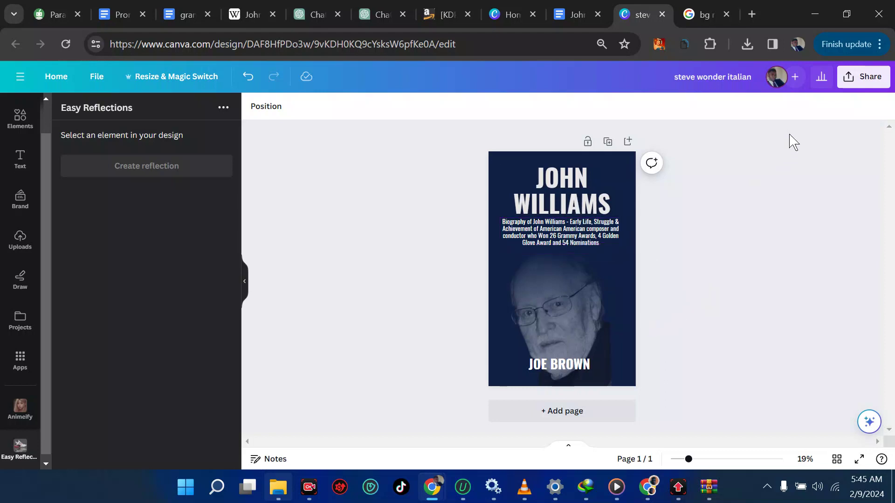
# Download the cover as a JPG at quality 100.
pyautogui.click(862, 79)
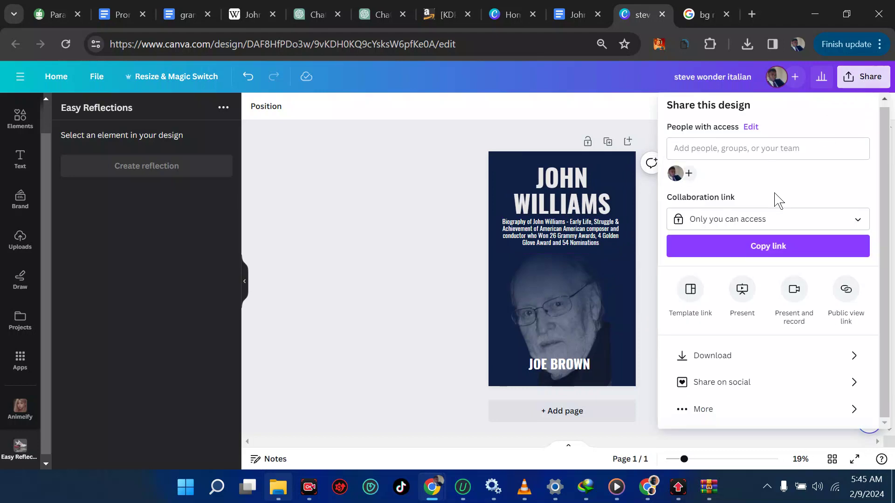
pyautogui.click(718, 356)
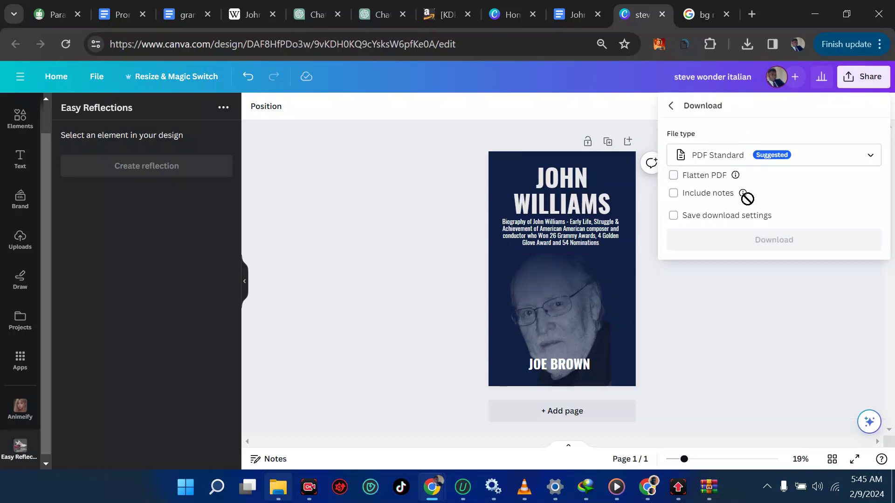
pyautogui.click(741, 161)
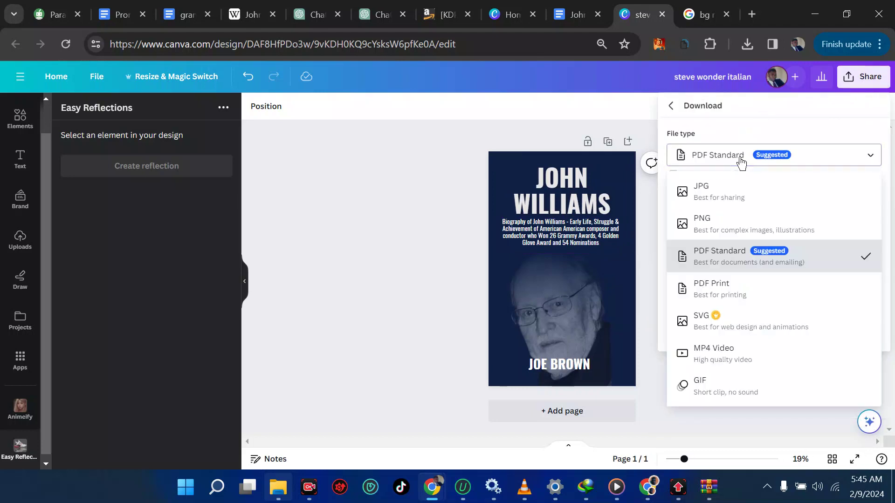
pyautogui.click(722, 191)
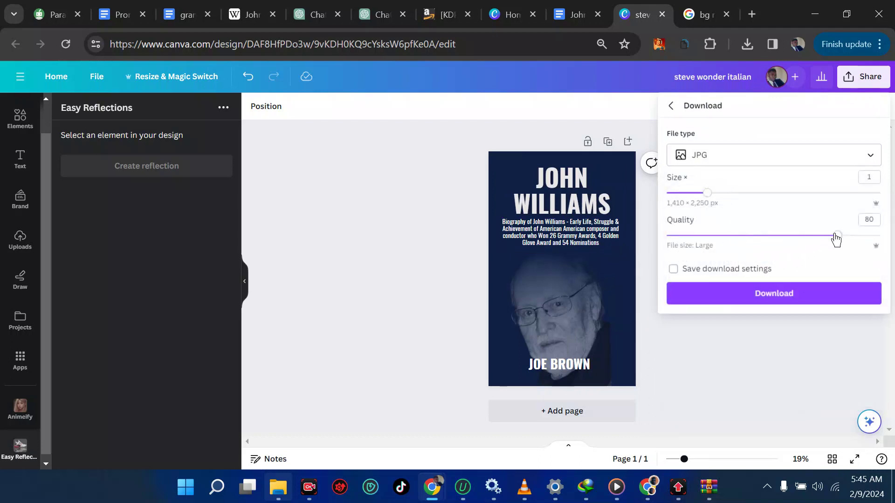
pyautogui.moveTo(835, 239); pyautogui.dragTo(879, 236)
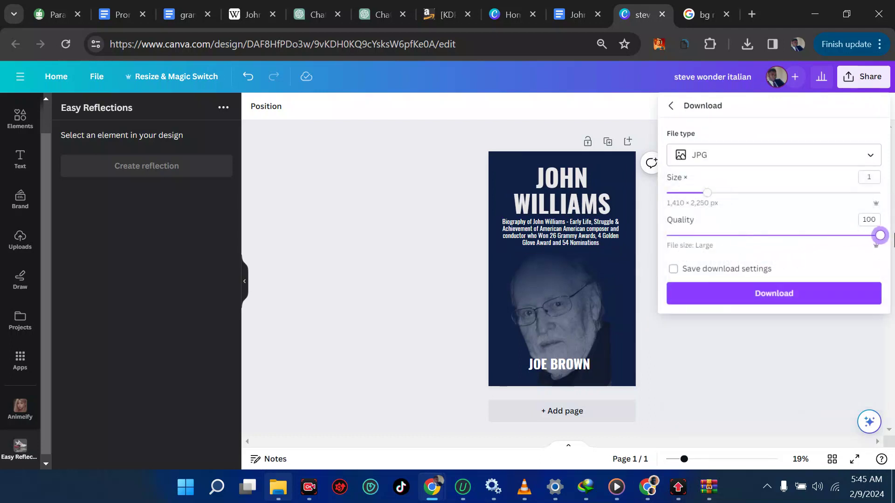
pyautogui.click(794, 298)
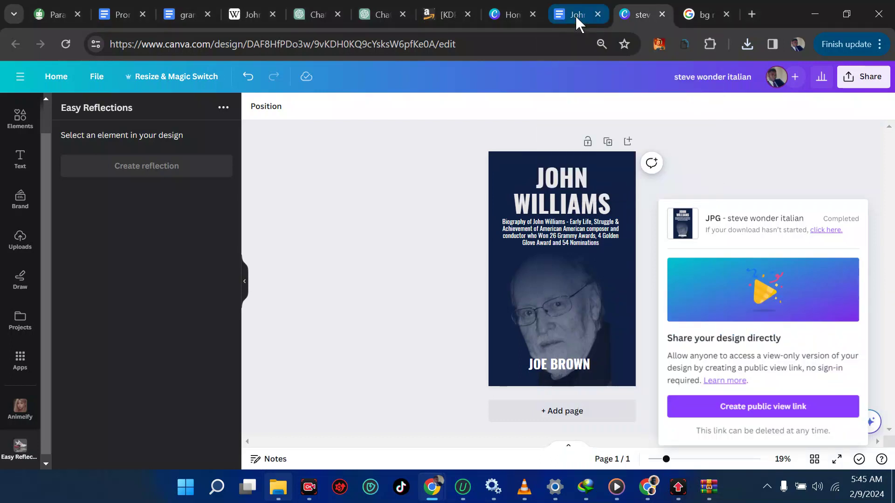
# Switch to the KDP eBook content page and choose to upload an existing JPG/TIFF cover for the Kindle eBook.
pyautogui.moveTo(507, 13)
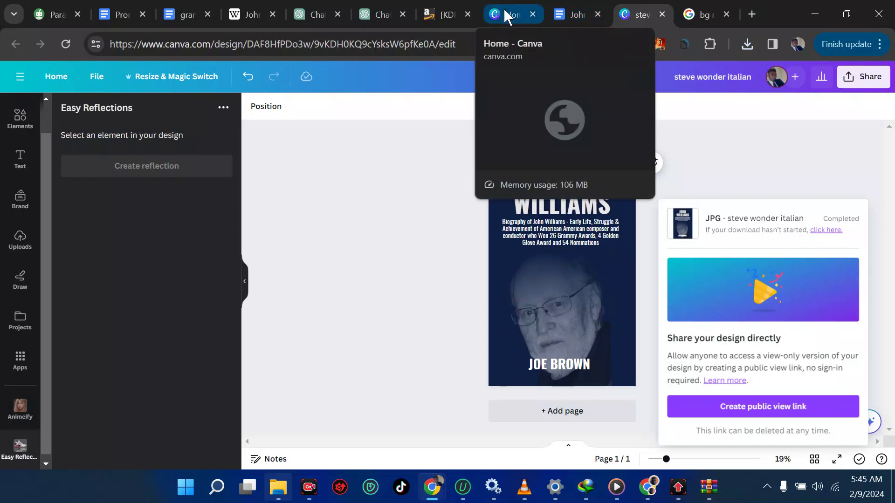
pyautogui.click(506, 14)
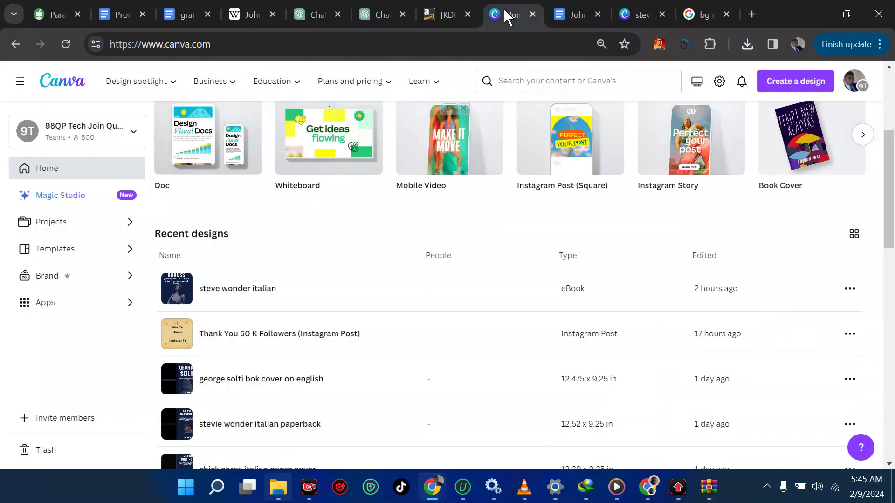
pyautogui.click(445, 14)
pyautogui.scroll(-5, 447, 301)
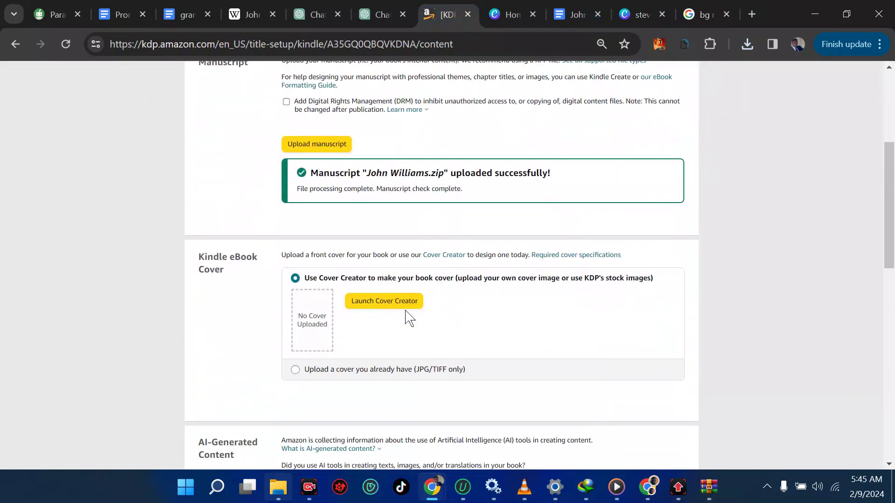
pyautogui.click(295, 370)
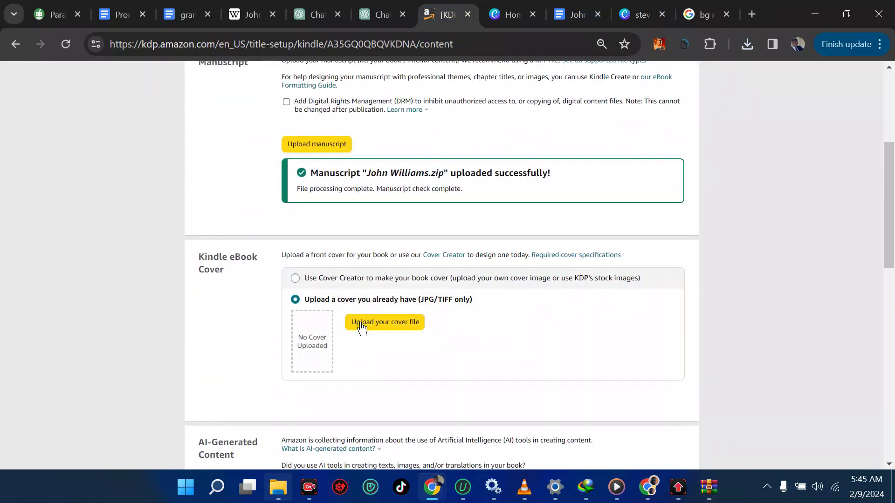
# Upload the downloaded cover image from the Downloads folder and declare that no AI tools were used in creating the book.
pyautogui.click(362, 324)
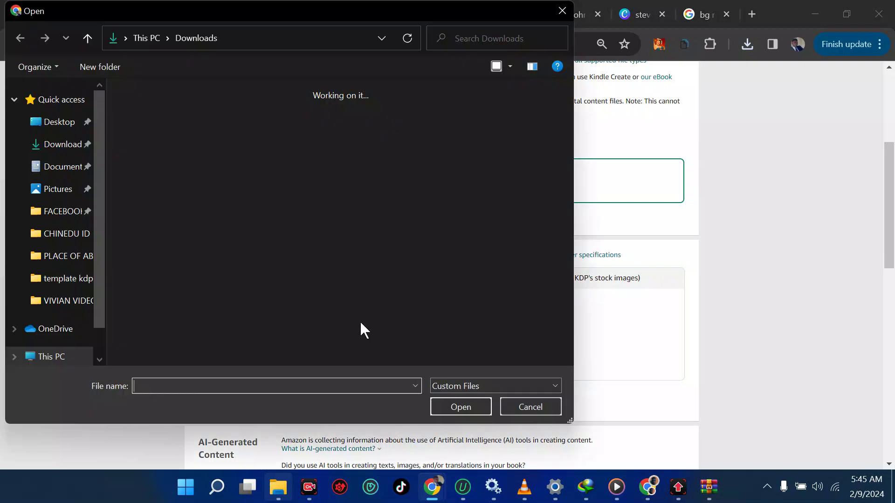
pyautogui.doubleClick(188, 189)
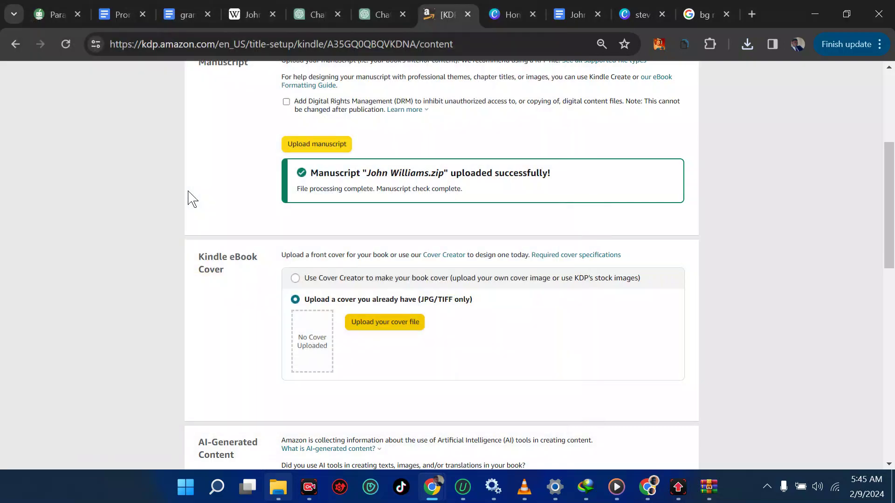
pyautogui.scroll(-5, 480, 326)
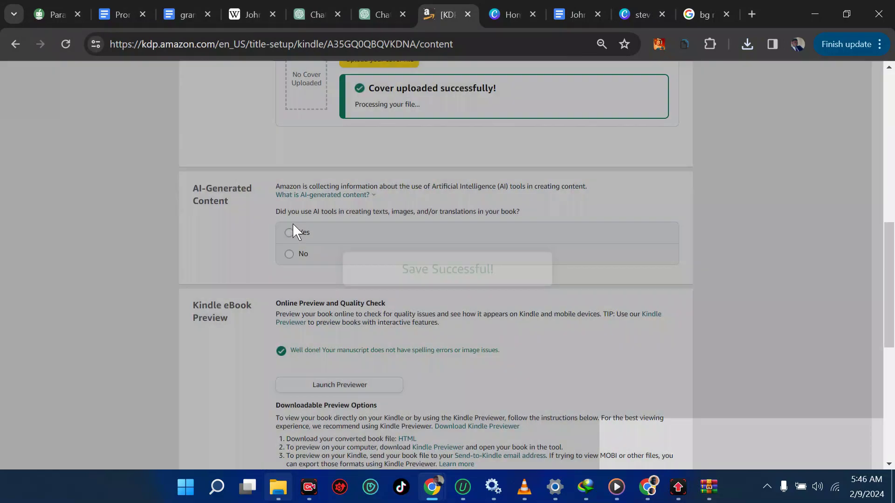
pyautogui.click(294, 238)
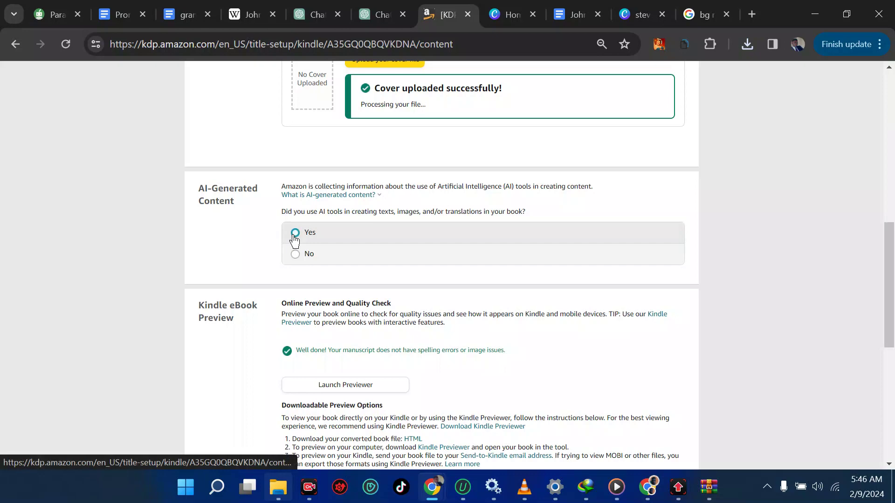
pyautogui.click(298, 254)
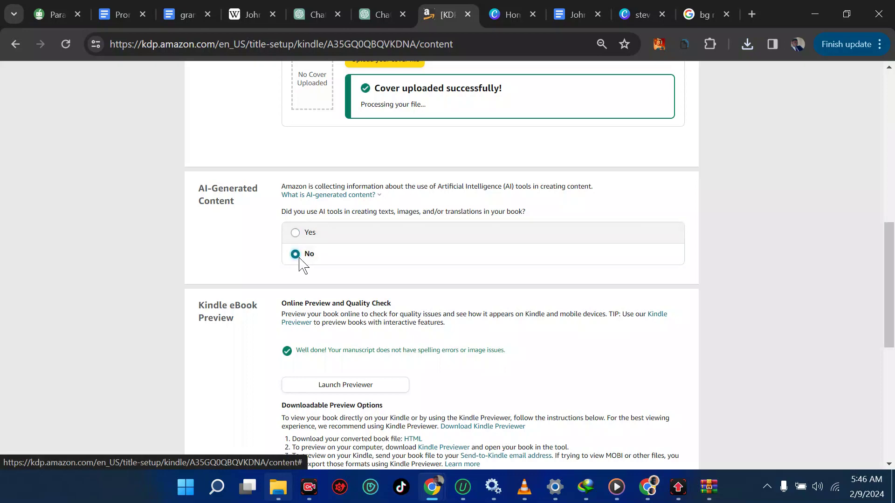
# Open the book in the online previewer and page through the cover, title page and table of contents to the Introduction.
pyautogui.scroll(-6, 395, 281)
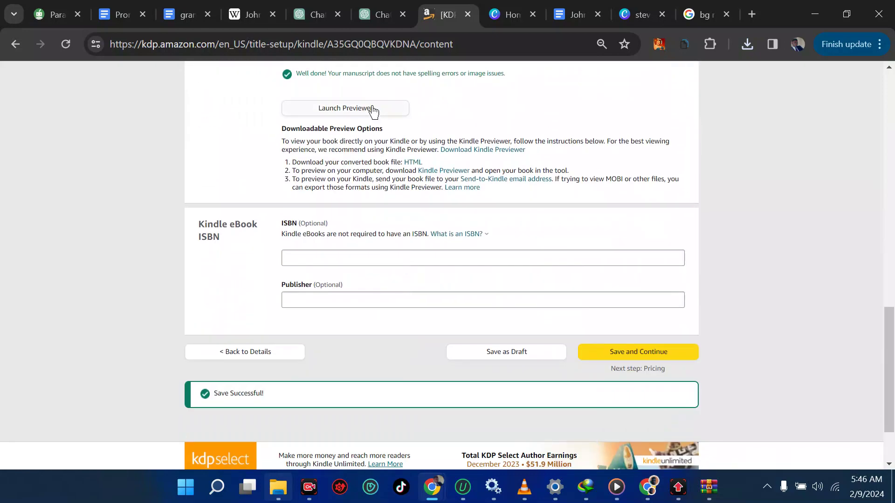
pyautogui.click(373, 109)
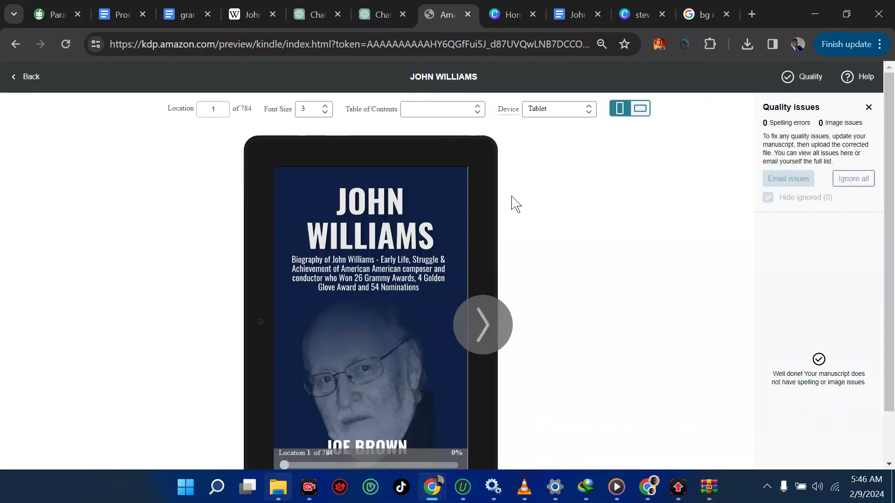
pyautogui.click(482, 325)
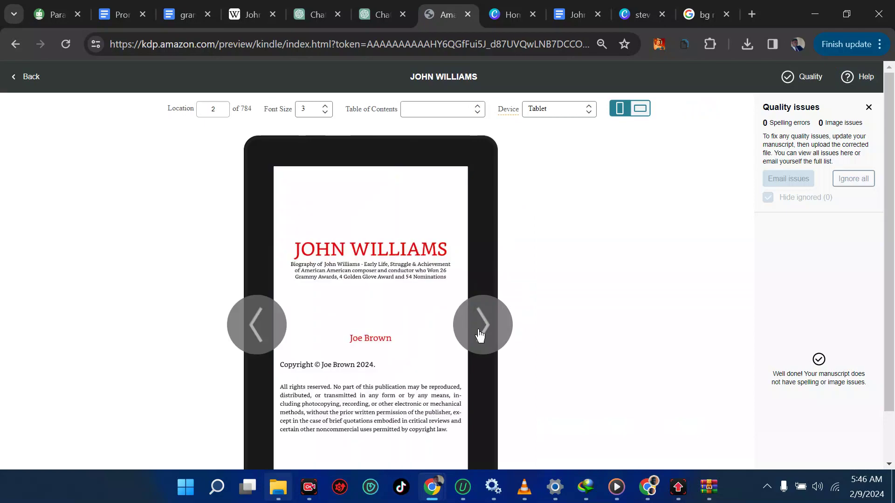
pyautogui.click(480, 335)
pyautogui.click(480, 334)
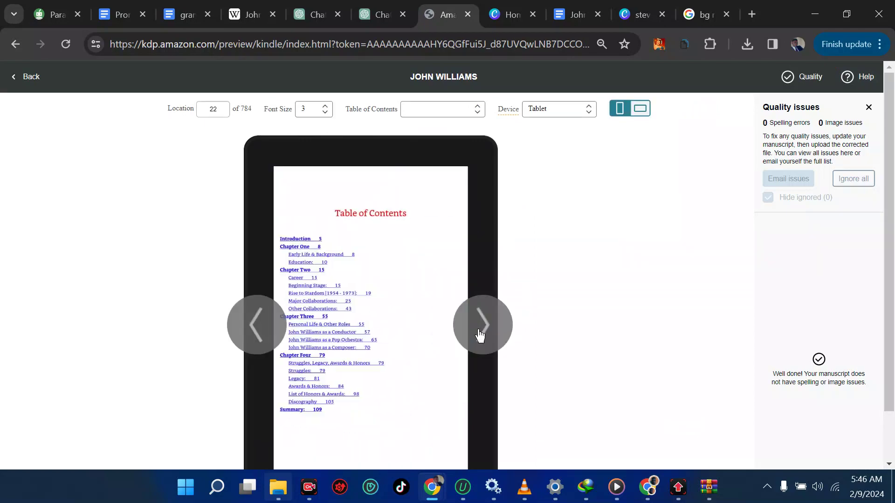
pyautogui.click(480, 334)
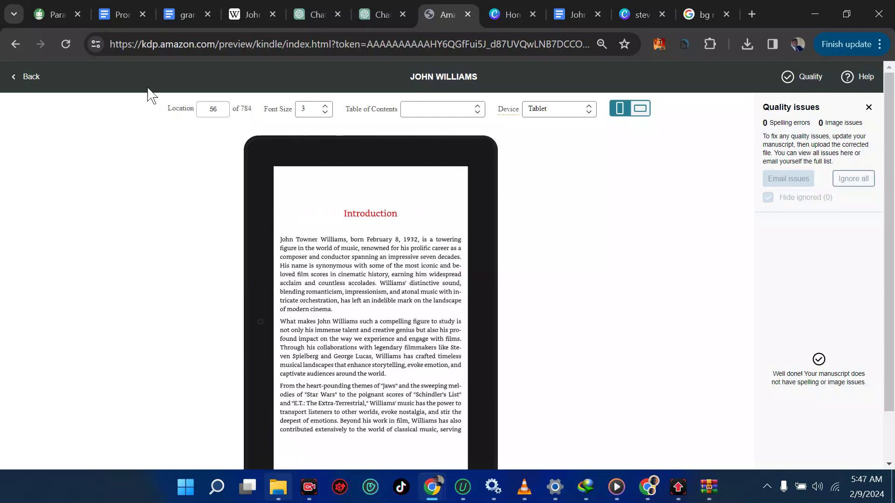
# Leave the previewer, save the Kindle eBook content and continue to the pricing stage.
pyautogui.click(28, 76)
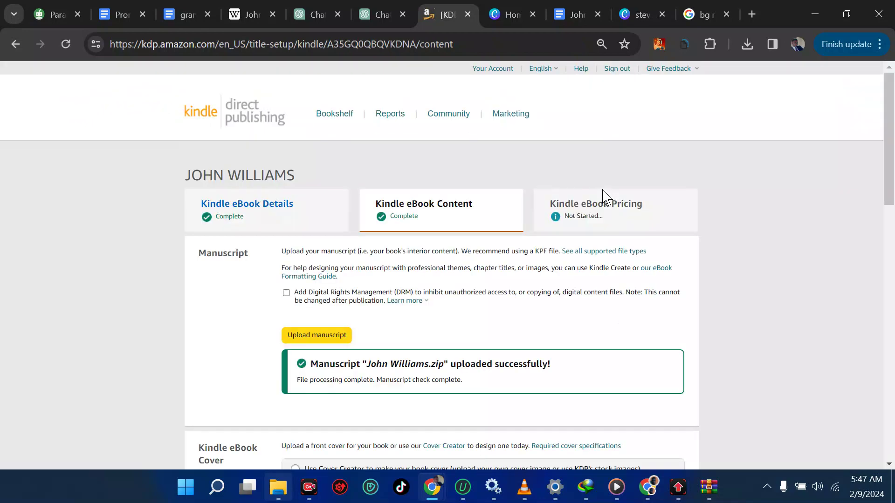
pyautogui.scroll(-18, 603, 196)
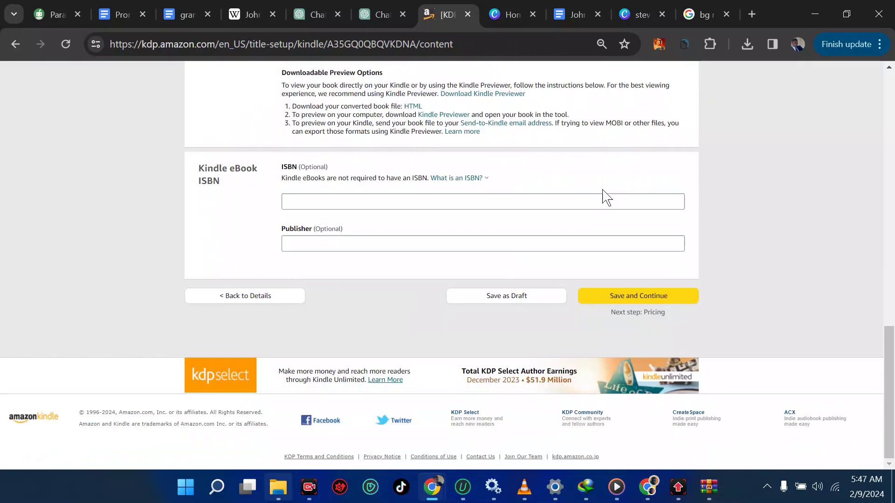
pyautogui.click(636, 295)
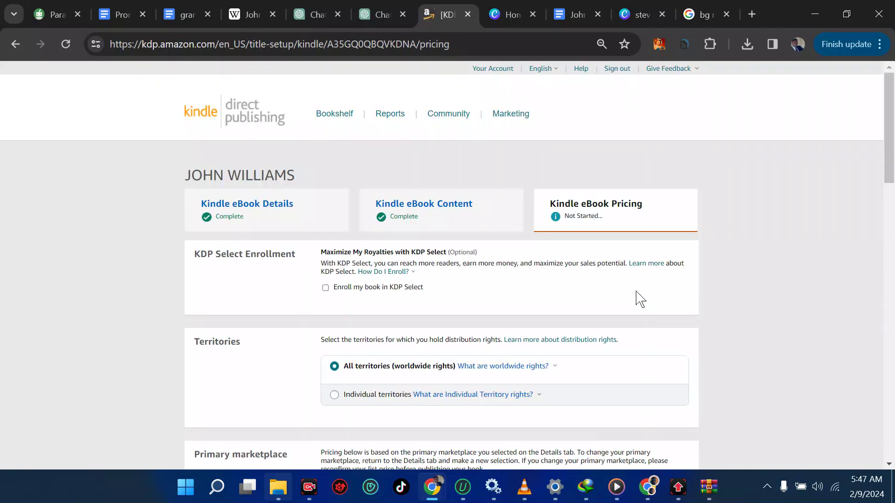
pyautogui.scroll(-2, 599, 289)
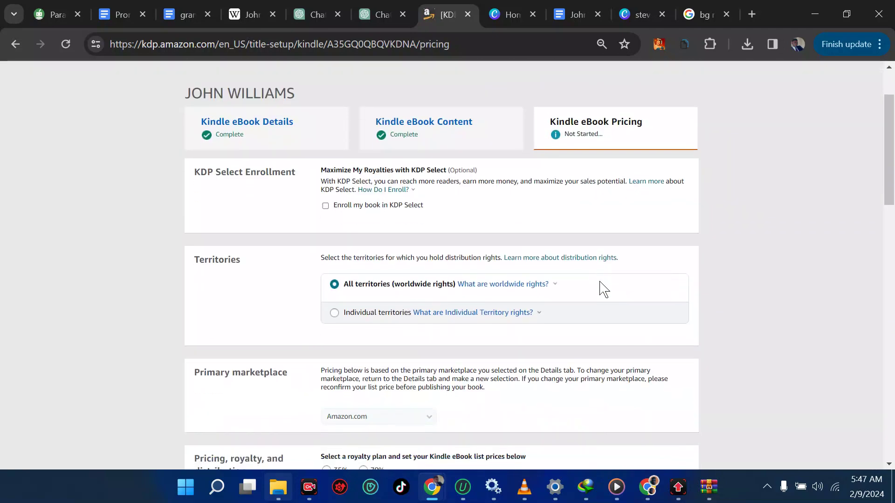
pyautogui.click(325, 206)
pyautogui.click(326, 206)
pyautogui.click(326, 214)
pyautogui.click(325, 208)
# Choose the 70% royalty plan and set the Amazon.com list price to 7.99 USD.
pyautogui.scroll(-4, 368, 219)
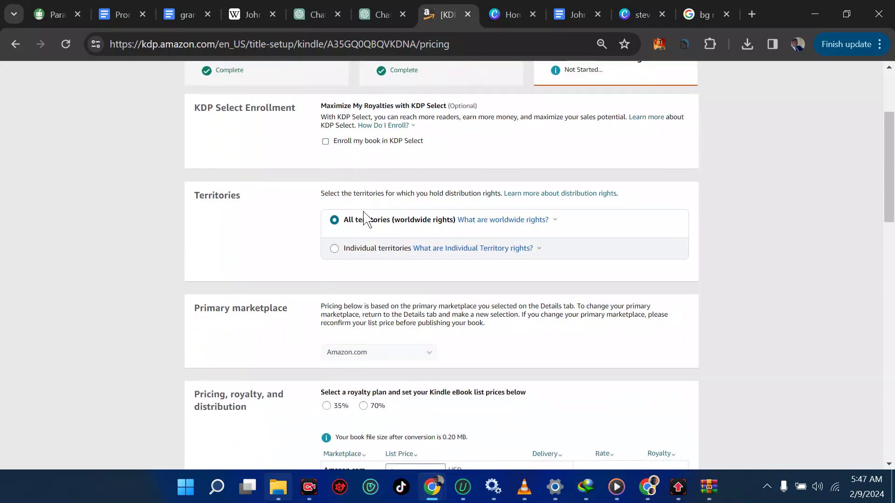
pyautogui.click(364, 293)
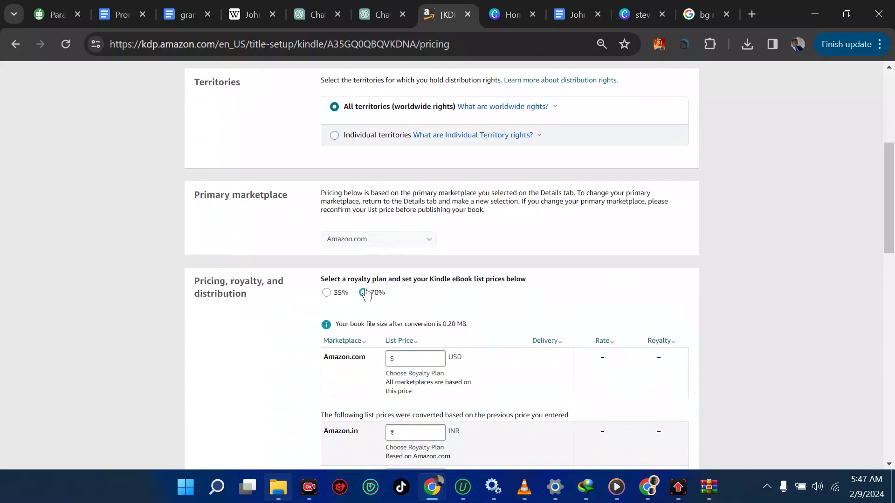
pyautogui.scroll(5, 454, 295)
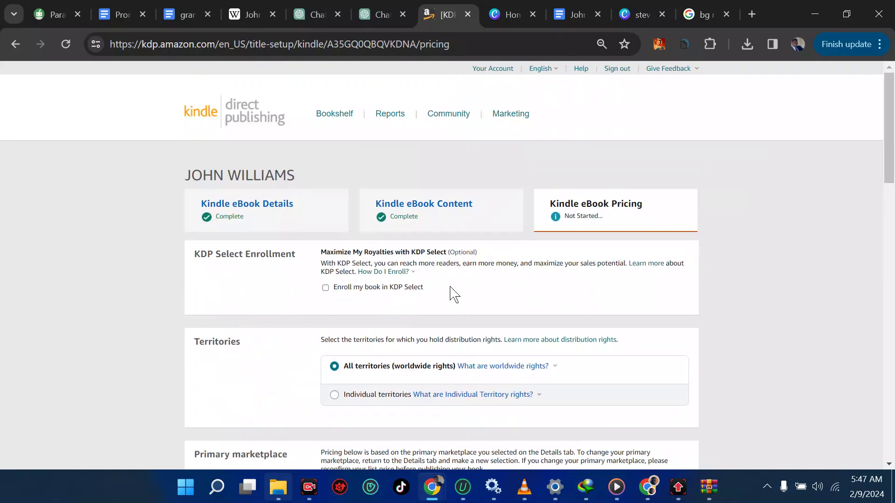
pyautogui.scroll(-2, 451, 292)
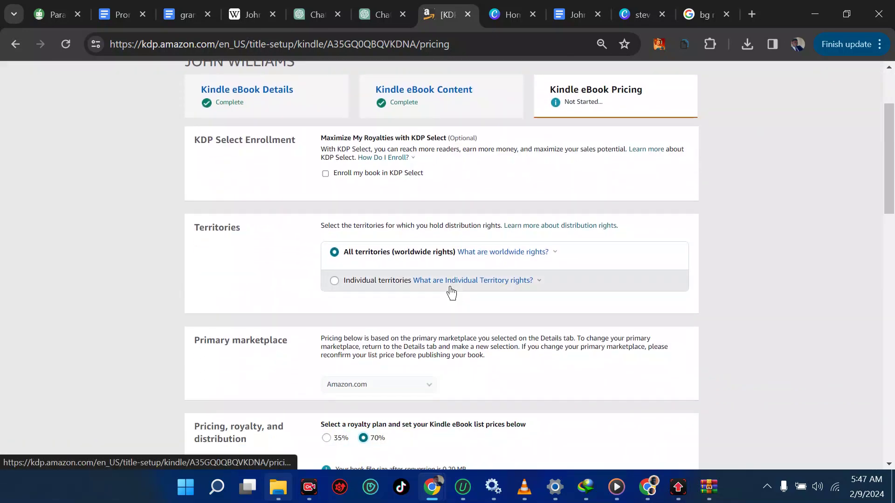
pyautogui.scroll(-8, 451, 293)
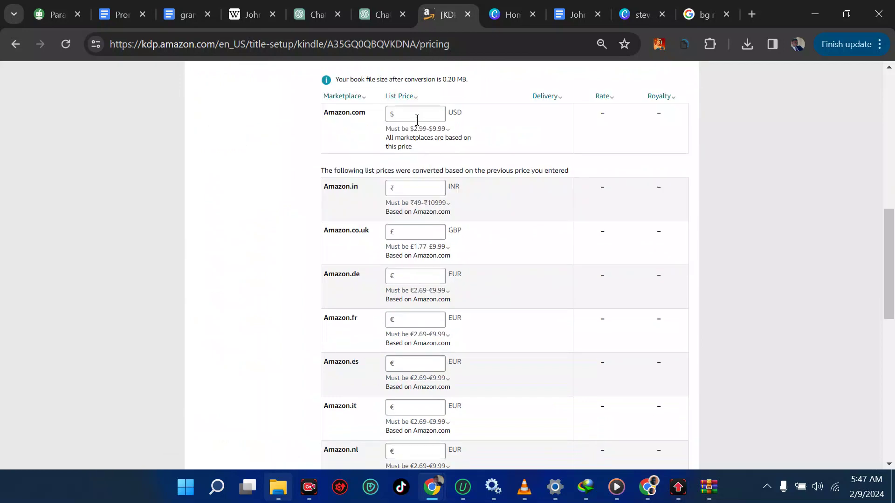
pyautogui.click(417, 120)
pyautogui.write('7')
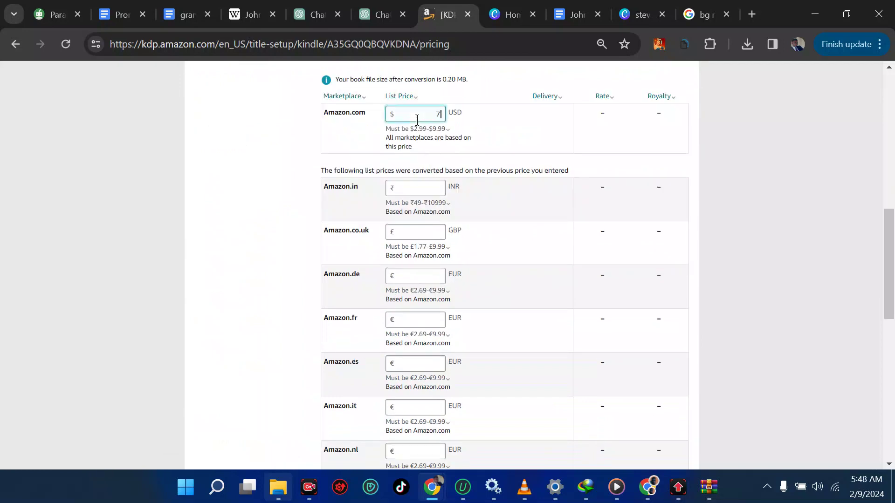
pyautogui.write('.99')
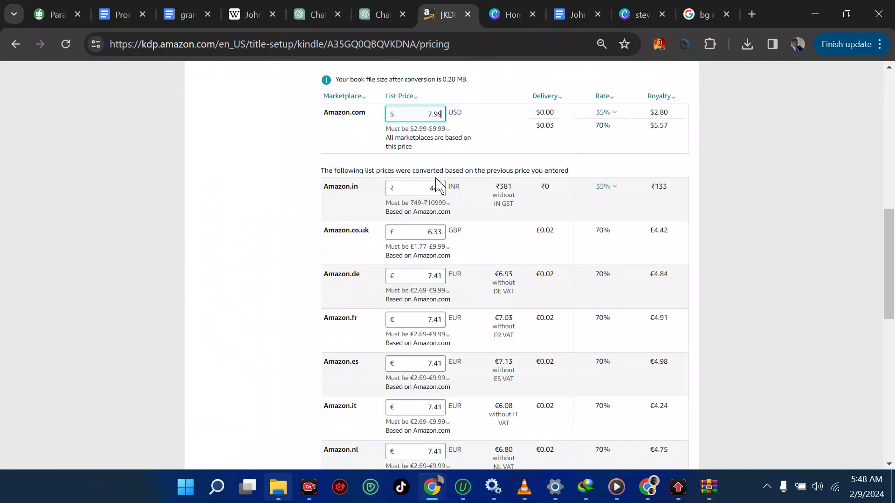
# Set the list price to 7.99 GBP for Amazon.co.uk and 7.99 EUR for Amazon.de.
pyautogui.doubleClick(440, 231)
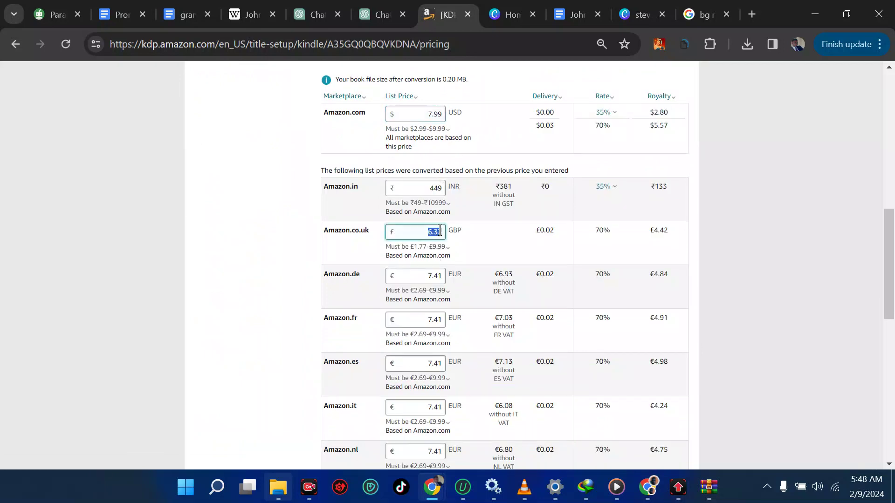
pyautogui.press('BackSpace')
pyautogui.write('7.99')
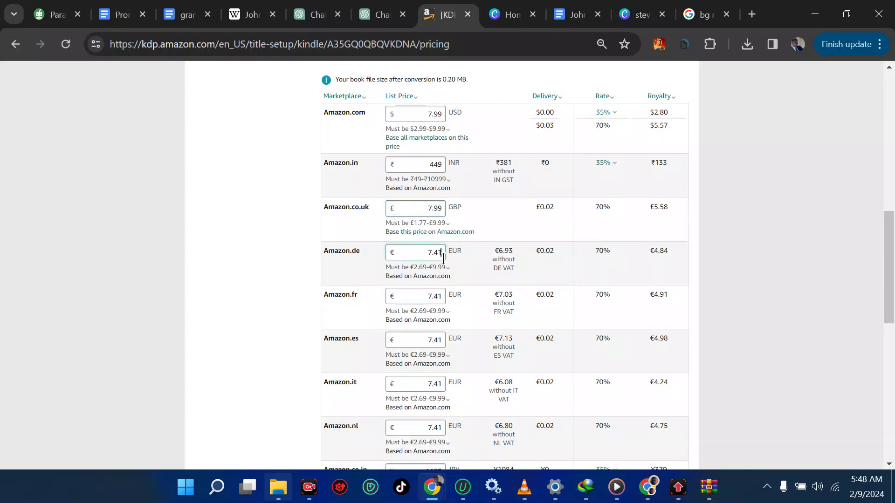
pyautogui.click(443, 255)
pyautogui.press('BackSpace')
pyautogui.press('BackSpace')
pyautogui.press('BackSpace')
pyautogui.press('BackSpace')
pyautogui.write('7.99')
# Set the list prices for Amazon.fr and Amazon.es to 7.99 EUR each.
pyautogui.click(443, 296)
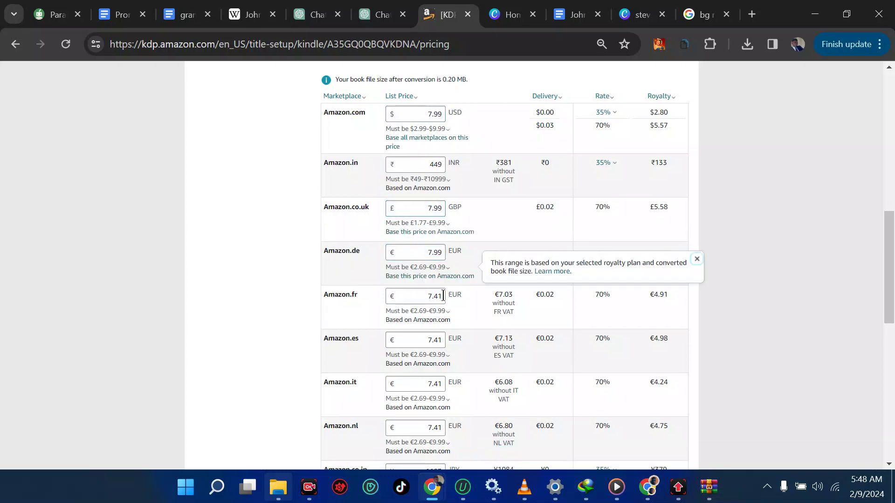
pyautogui.press('BackSpace')
pyautogui.press('BackSpace')
pyautogui.press('BackSpace')
pyautogui.press('BackSpace')
pyautogui.write('7.99')
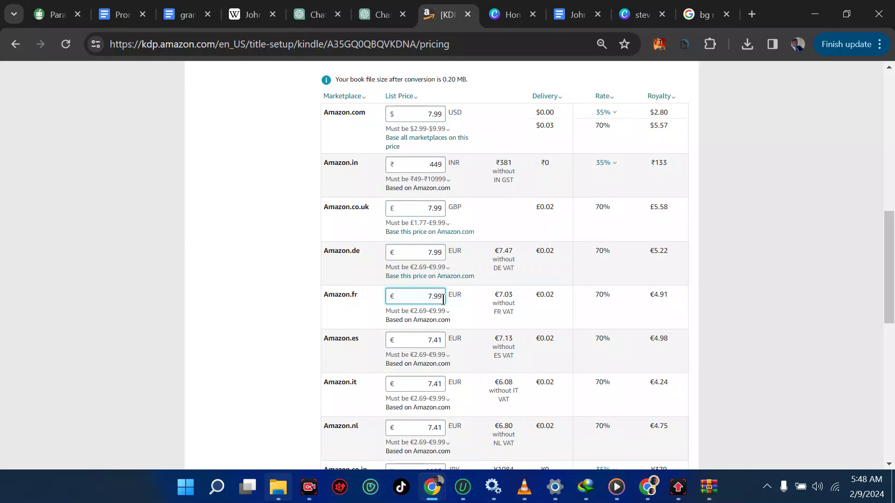
pyautogui.click(447, 311)
pyautogui.click(443, 345)
pyautogui.press('BackSpace')
pyautogui.press('BackSpace')
pyautogui.press('BackSpace')
pyautogui.press('BackSpace')
pyautogui.write('7.99')
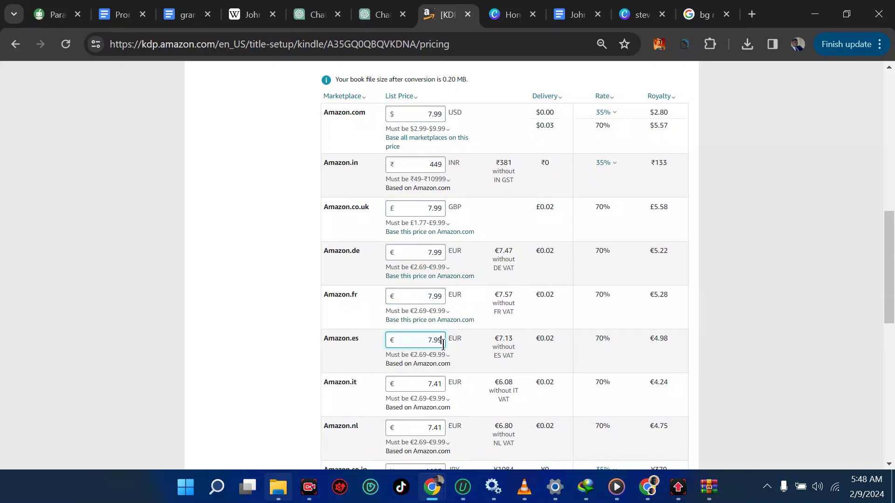
# Set the list prices for Amazon.it and Amazon.nl to 7.99 EUR each.
pyautogui.scroll(-1, 445, 350)
pyautogui.click(447, 330)
pyautogui.click(442, 317)
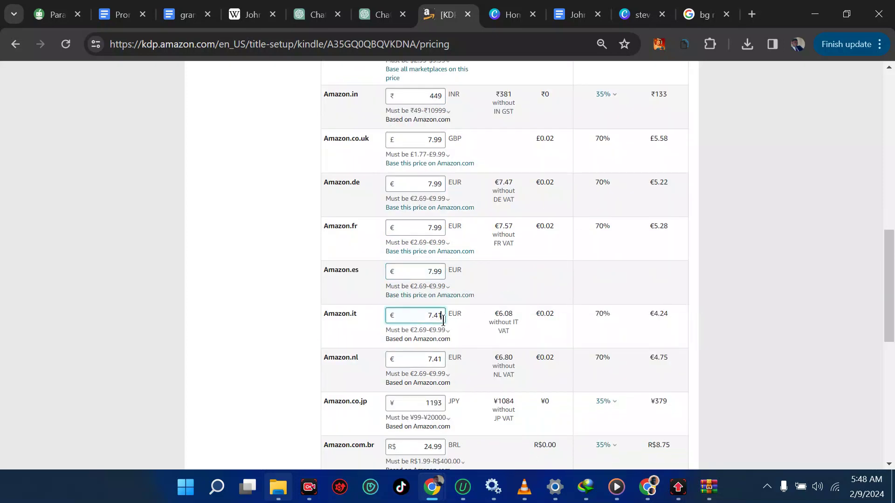
pyautogui.write('7.99')
pyautogui.scroll(-1, 442, 319)
pyautogui.click(442, 326)
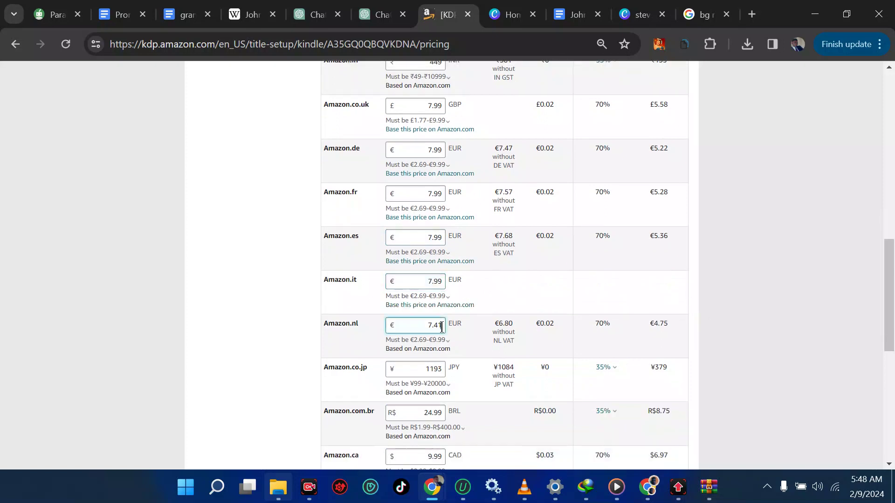
pyautogui.press('BackSpace')
pyautogui.press('BackSpace')
pyautogui.write('99')
# Set the list price to 7.99 CAD for Amazon.ca and 8.99 AUD for Amazon.com.au.
pyautogui.scroll(-2, 442, 326)
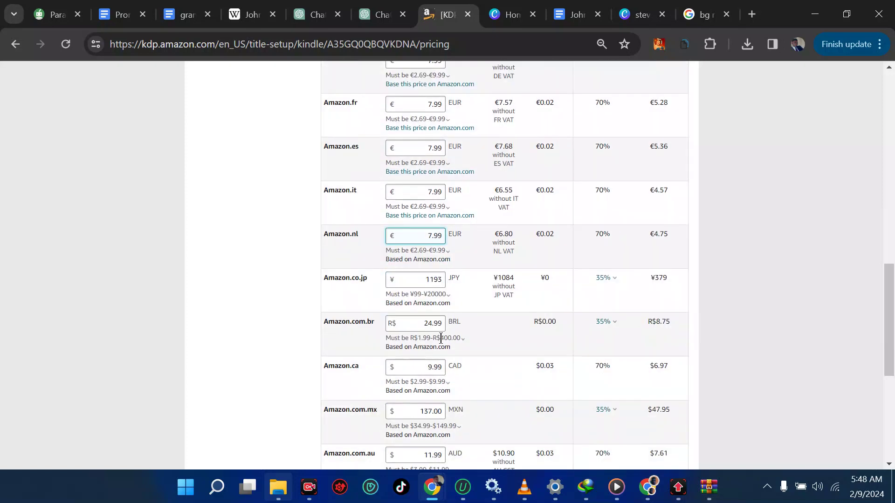
pyautogui.click(440, 371)
pyautogui.click(429, 368)
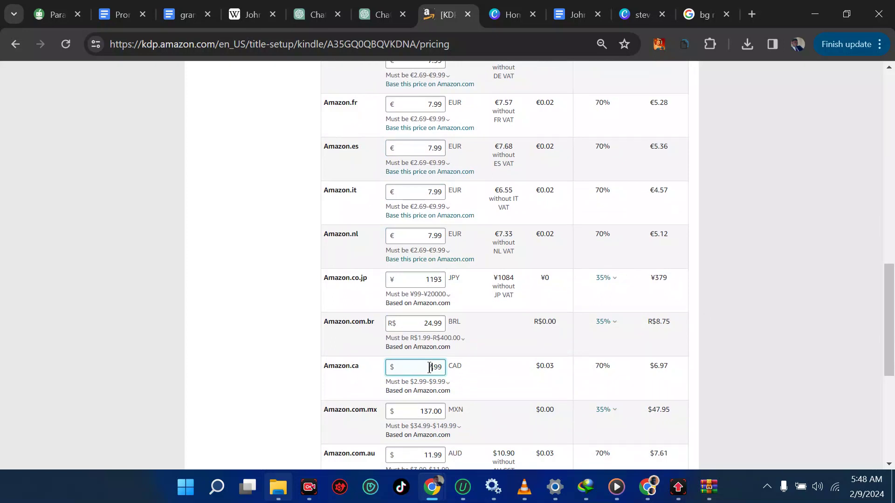
pyautogui.press('BackSpace')
pyautogui.write('7')
pyautogui.click(440, 382)
pyautogui.scroll(-1, 434, 401)
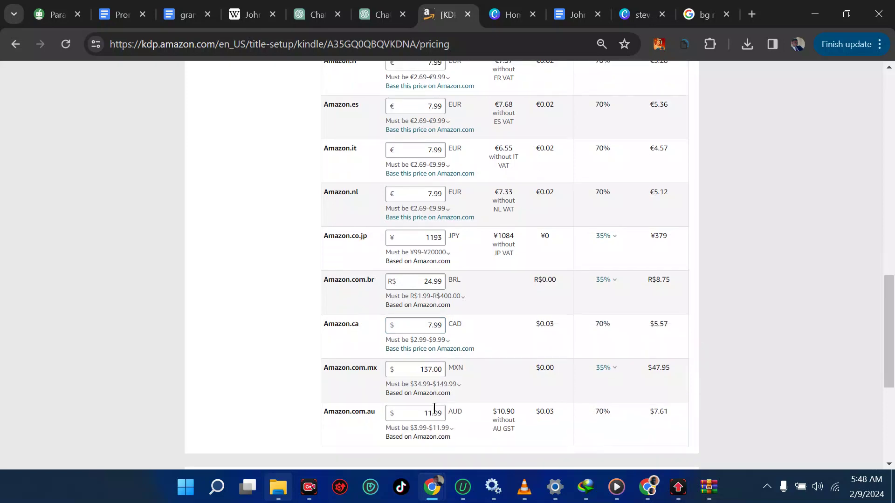
pyautogui.click(434, 408)
pyautogui.press('BackSpace')
pyautogui.press('BackSpace')
pyautogui.write('8')
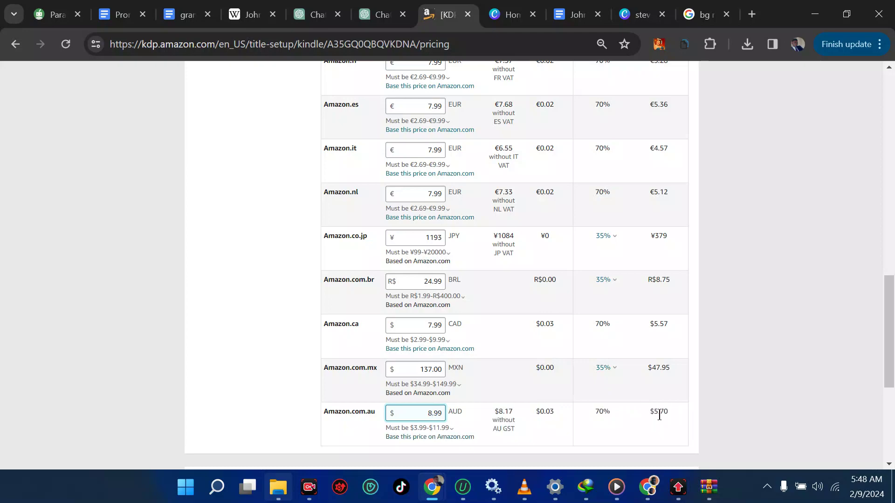
# Save the pricing changes by switching to the Kindle eBook Content page, and go back to the Kindle eBook Details page.
pyautogui.scroll(10, 531, 370)
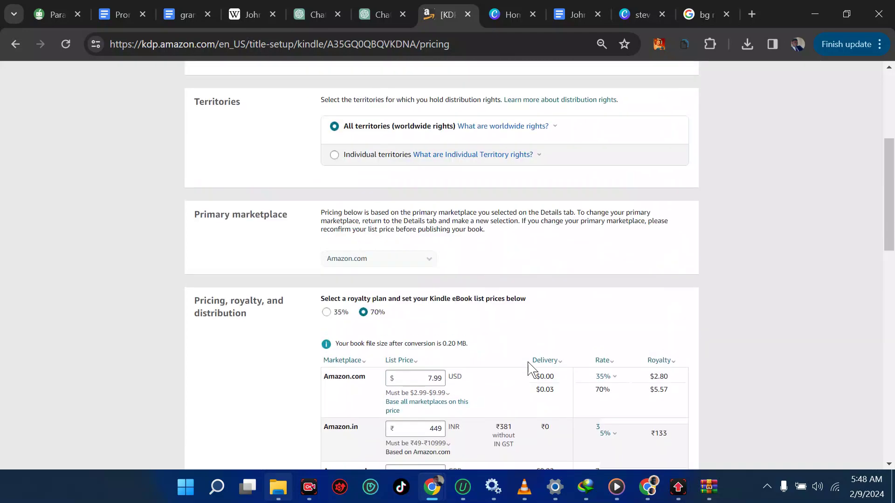
pyautogui.scroll(5, 530, 369)
pyautogui.scroll(-8, 523, 329)
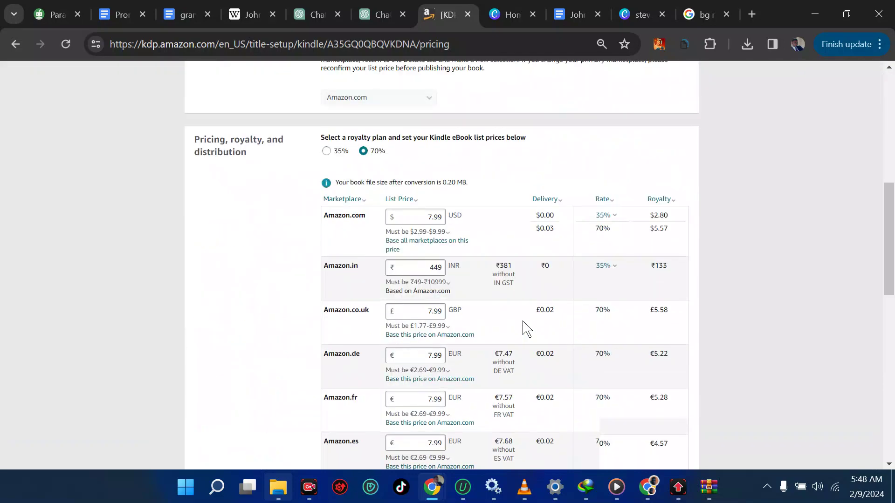
pyautogui.scroll(-12, 523, 329)
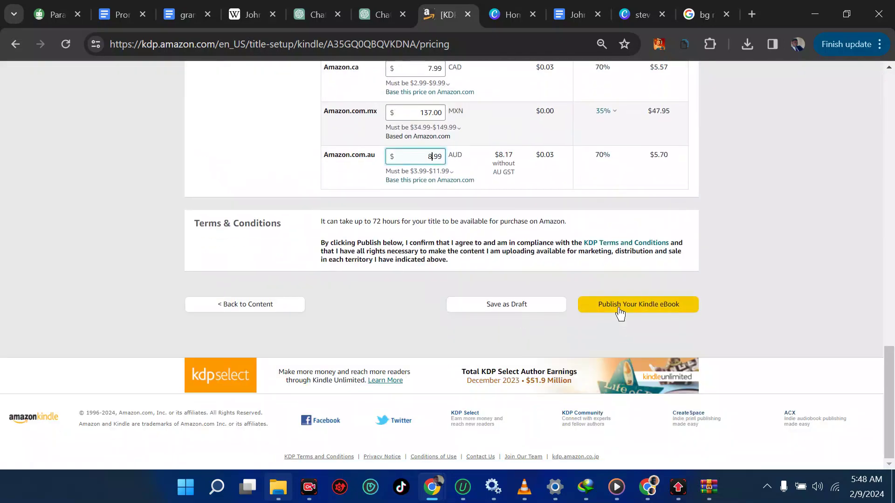
pyautogui.scroll(15, 511, 210)
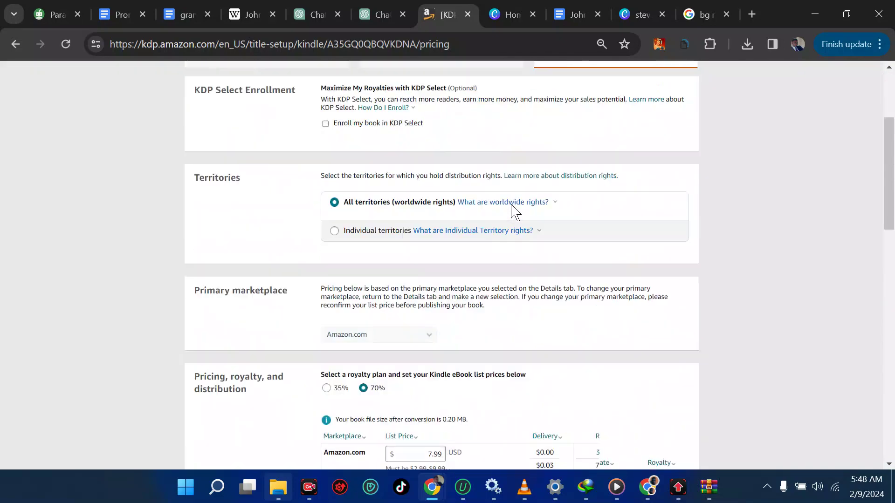
pyautogui.scroll(4, 511, 210)
pyautogui.click(451, 205)
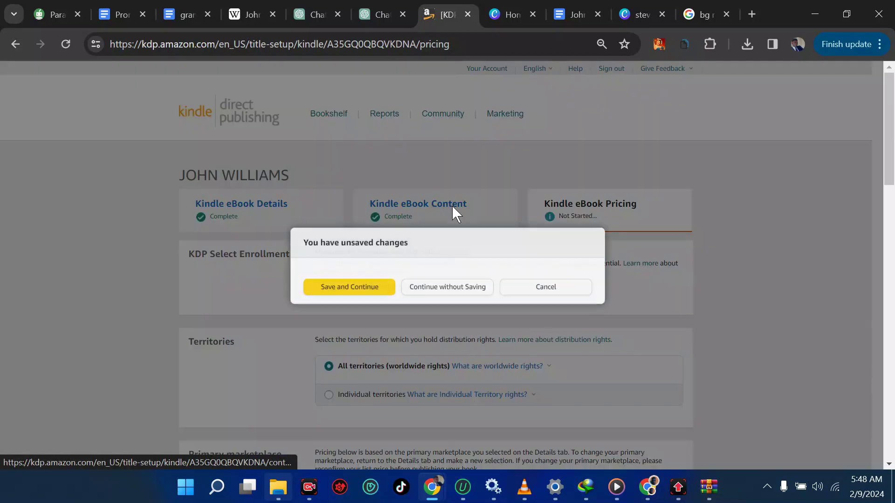
pyautogui.click(388, 291)
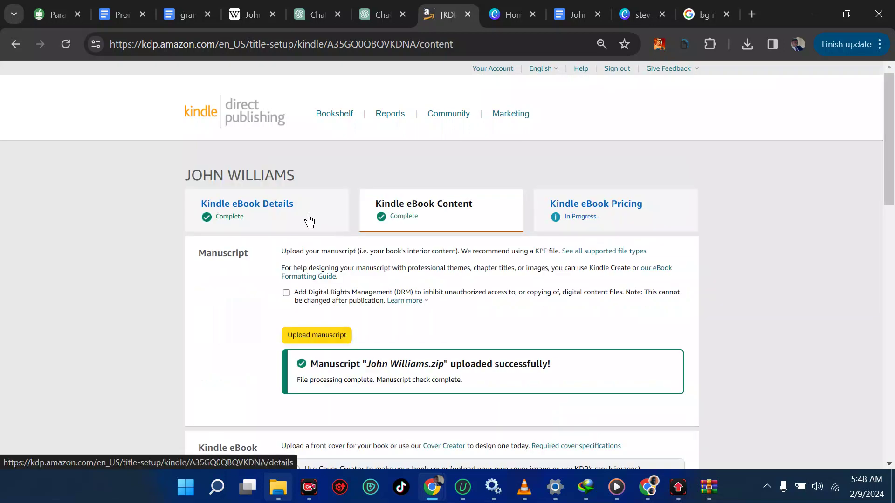
pyautogui.click(309, 220)
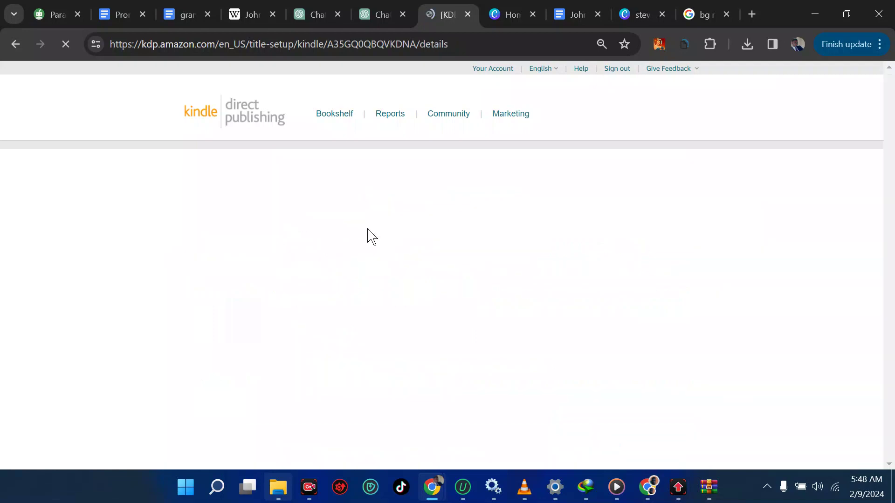
# Start adding series details for the John Williams title and select the existing Grammy series.
pyautogui.scroll(-15, 371, 237)
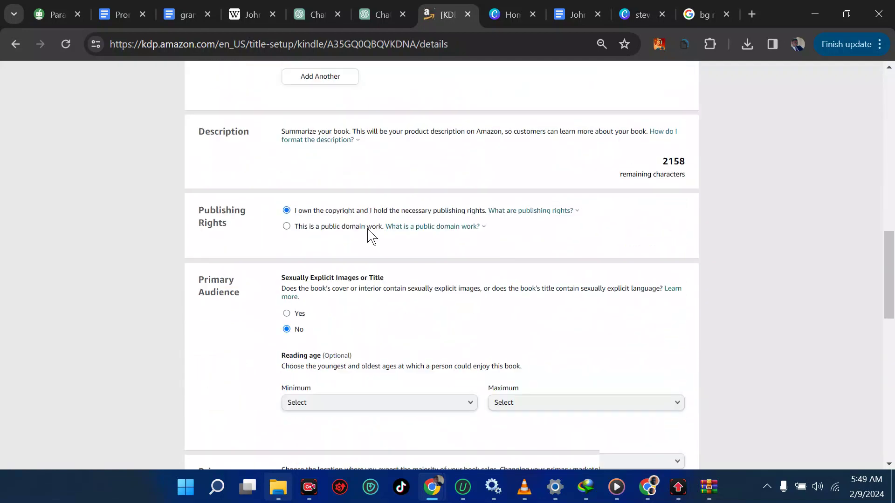
pyautogui.scroll(-3, 372, 237)
pyautogui.scroll(18, 372, 236)
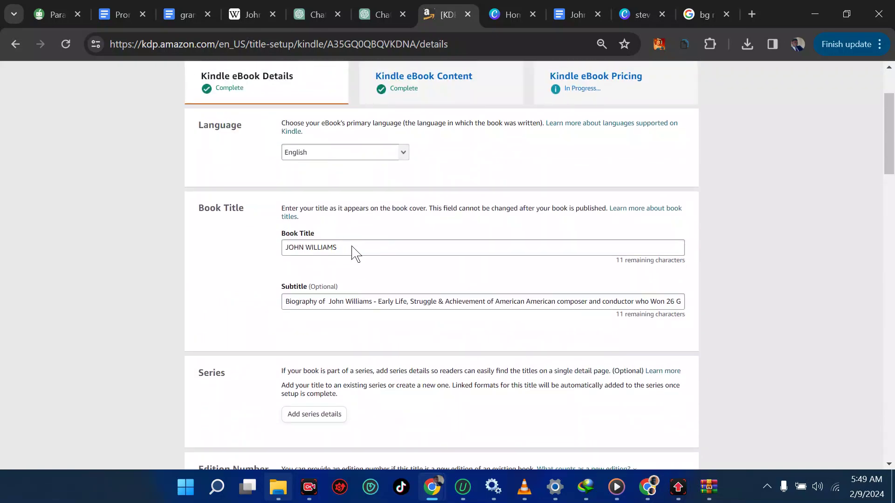
pyautogui.scroll(-1, 349, 261)
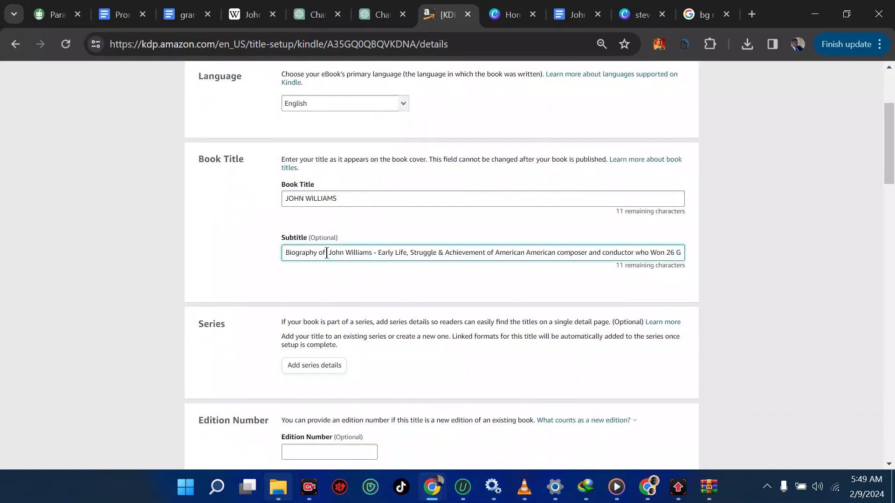
pyautogui.click(327, 252)
pyautogui.scroll(-3, 340, 291)
pyautogui.click(328, 209)
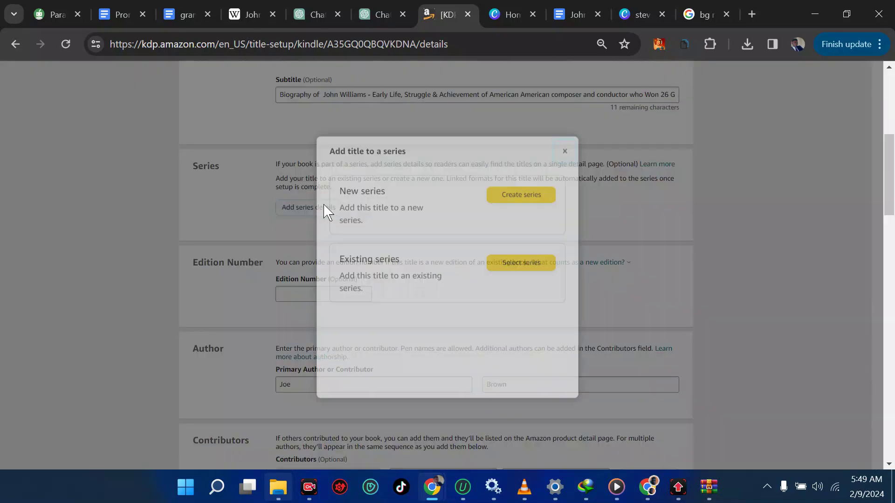
pyautogui.moveTo(500, 259); pyautogui.dragTo(499, 275)
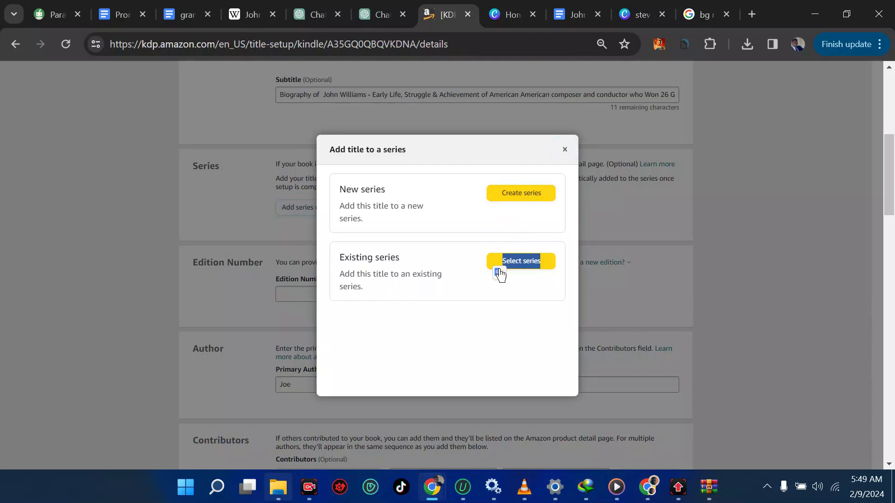
pyautogui.click(544, 267)
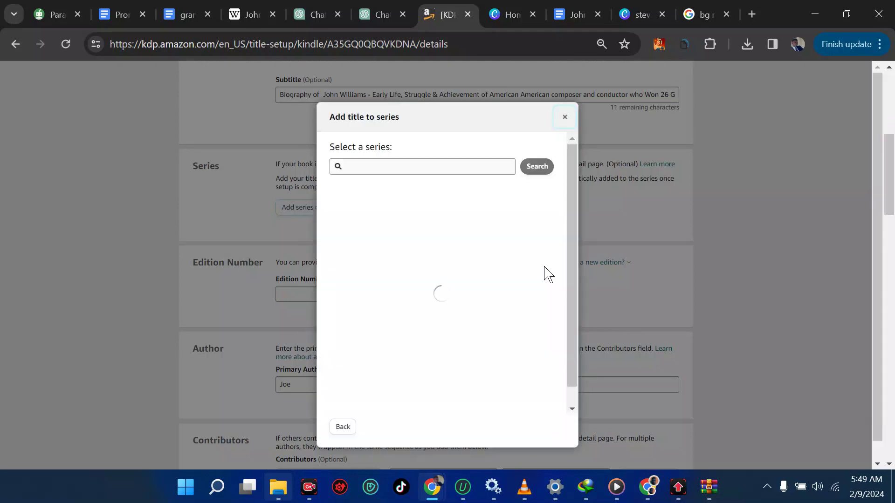
pyautogui.click(444, 366)
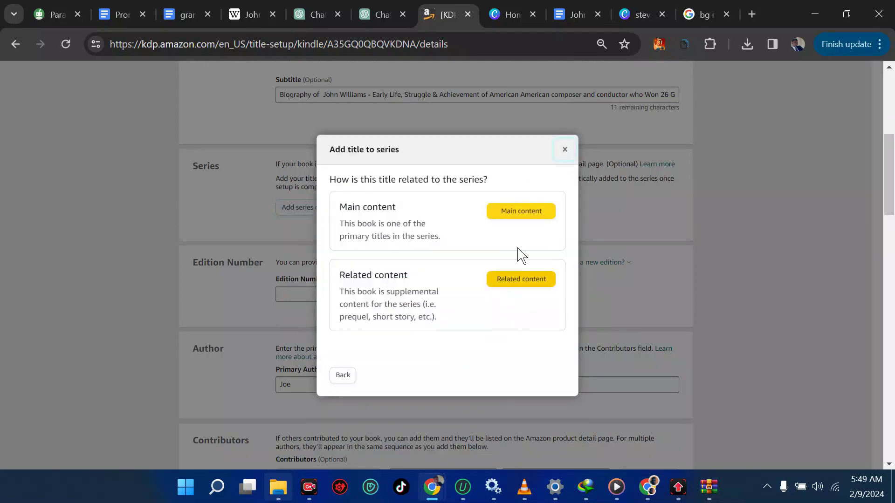
# Add the book to the selected series as main content and close the series update dialog.
pyautogui.click(520, 210)
pyautogui.click(515, 213)
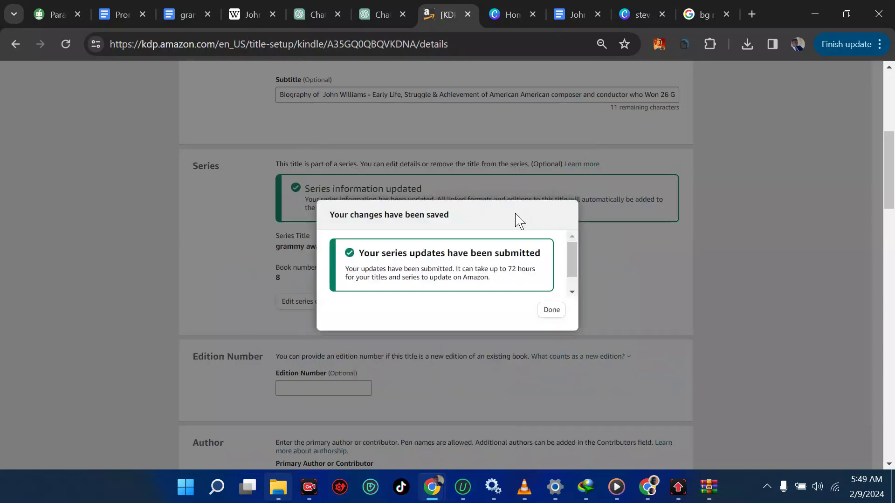
pyautogui.click(551, 309)
# Save the eBook details and content pages in turn and continue to the Kindle eBook Pricing page.
pyautogui.scroll(-5, 555, 308)
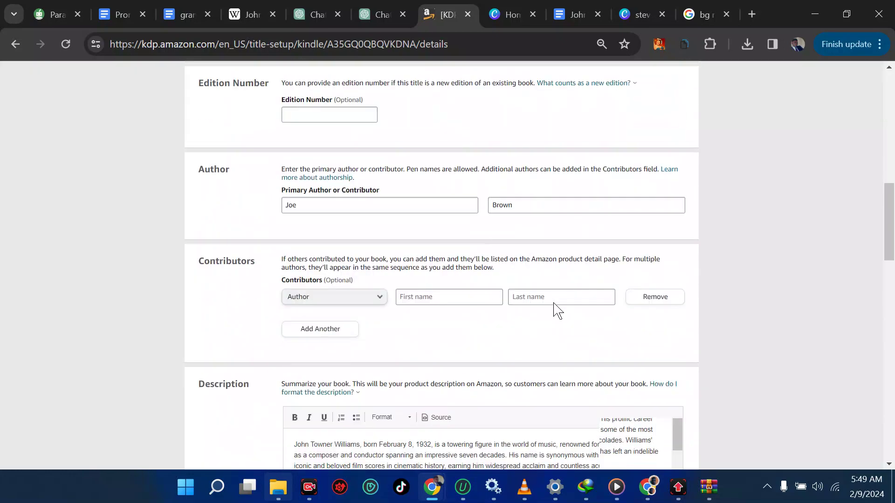
pyautogui.scroll(-10, 554, 308)
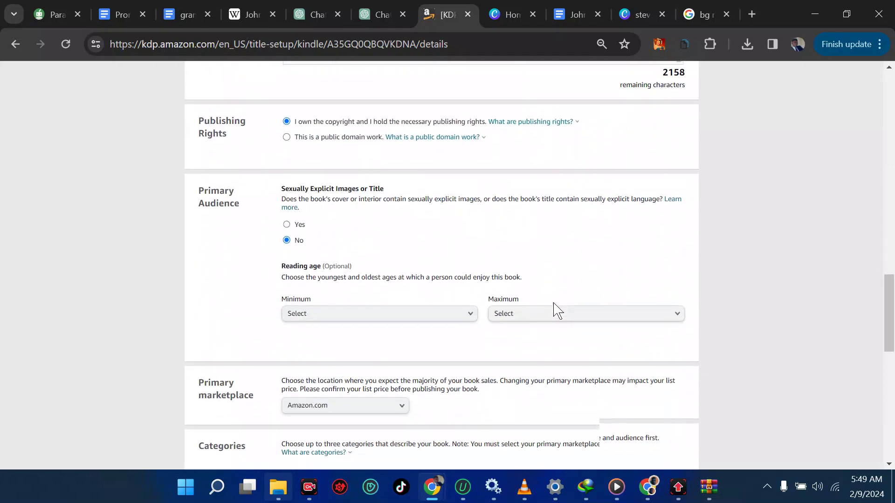
pyautogui.scroll(-7, 555, 309)
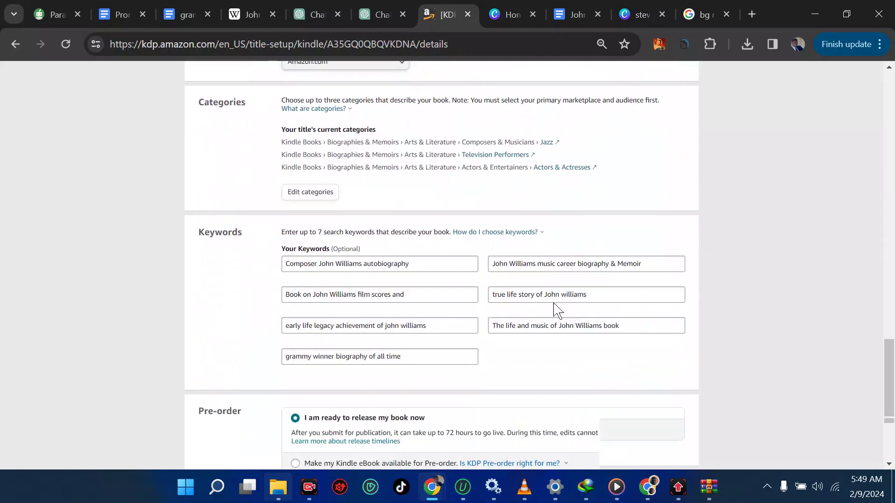
pyautogui.scroll(-5, 557, 308)
pyautogui.click(598, 294)
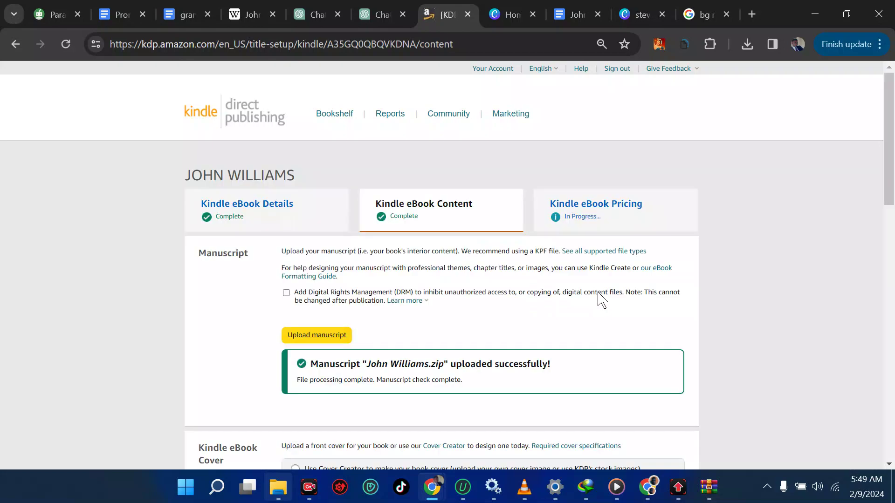
pyautogui.scroll(-15, 600, 298)
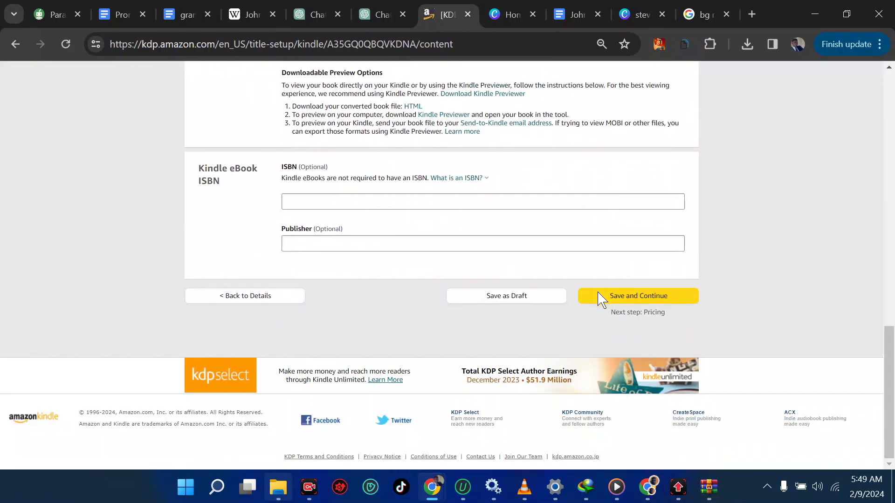
pyautogui.click(605, 296)
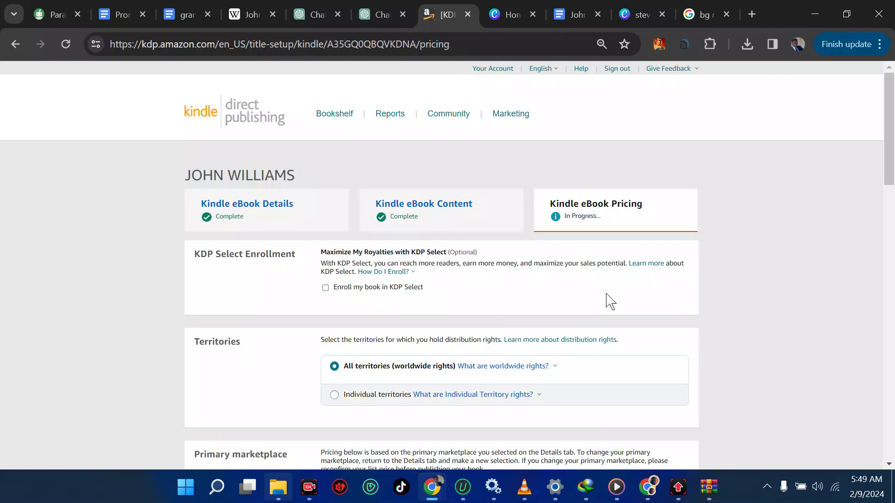
# Submit the John Williams Kindle eBook for publication, keeping the marketplace prices already set.
pyautogui.scroll(-15, 608, 300)
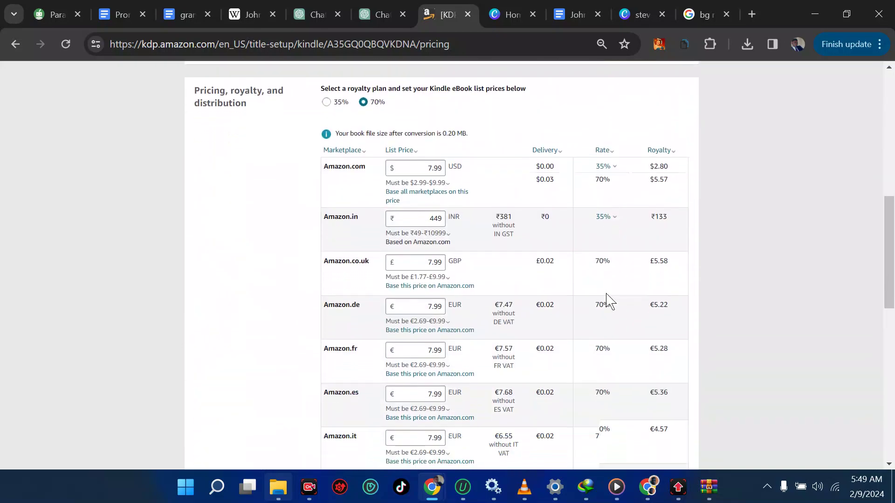
pyautogui.scroll(-5, 608, 300)
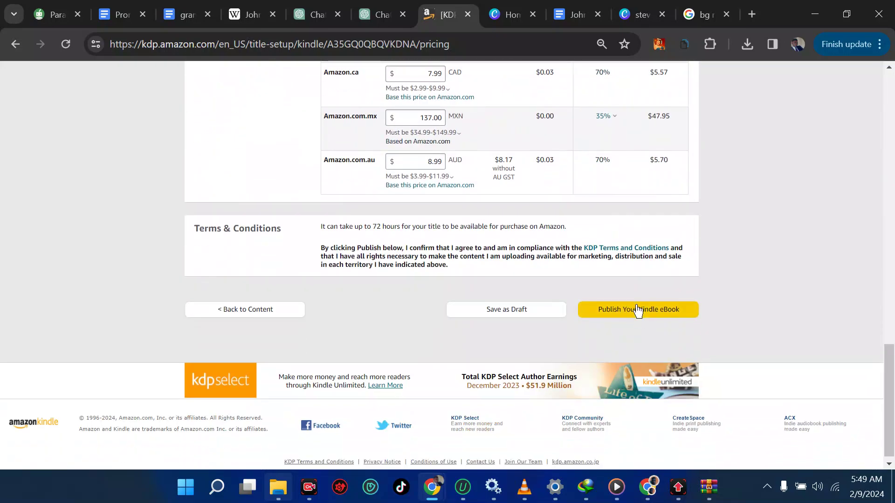
pyautogui.click(637, 309)
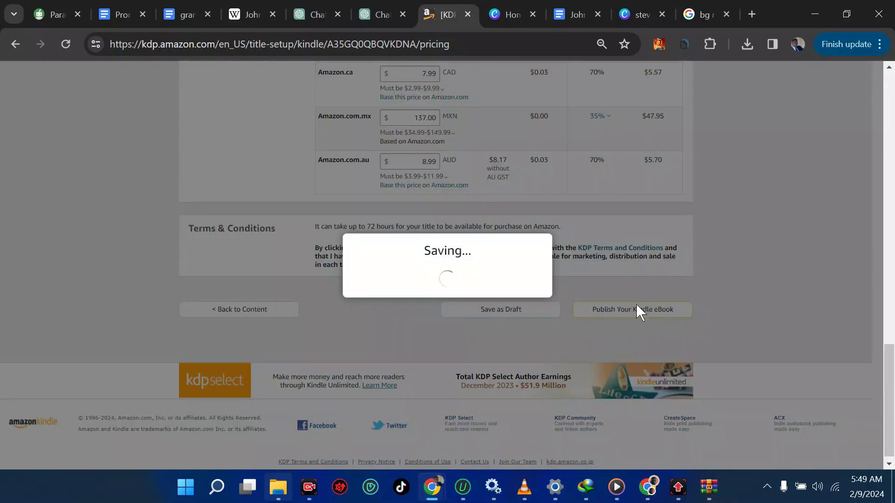